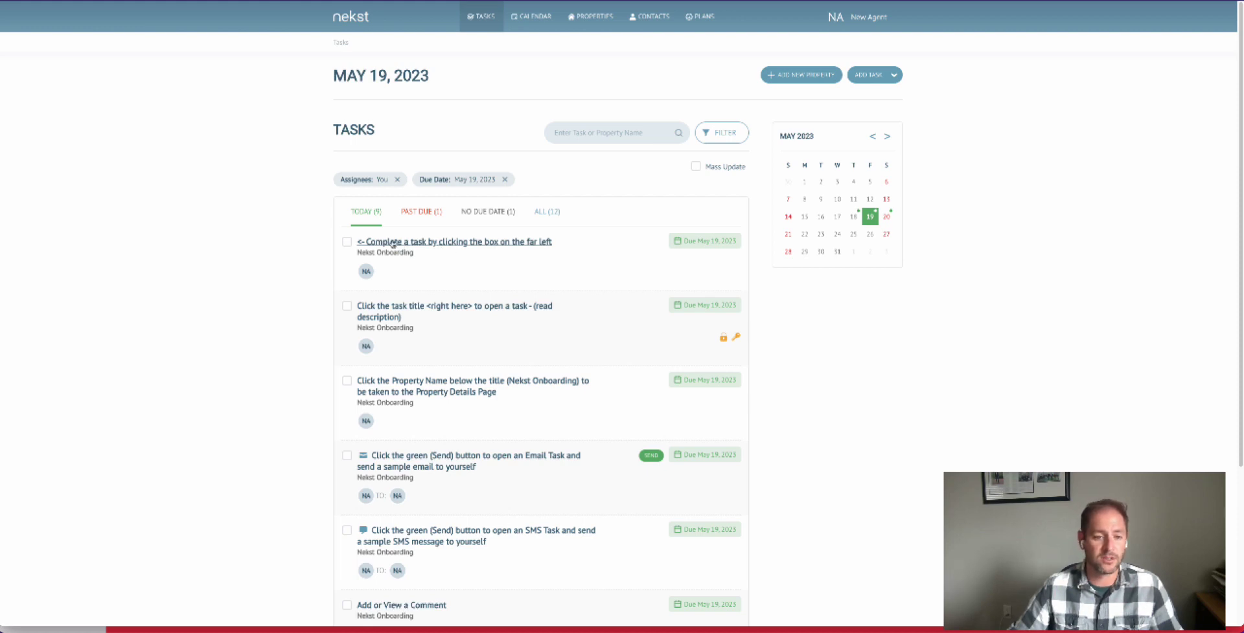
# - Complete the first onboarding task due today, and view the details of the task about opening a task by its title
pyautogui.click(347, 242)
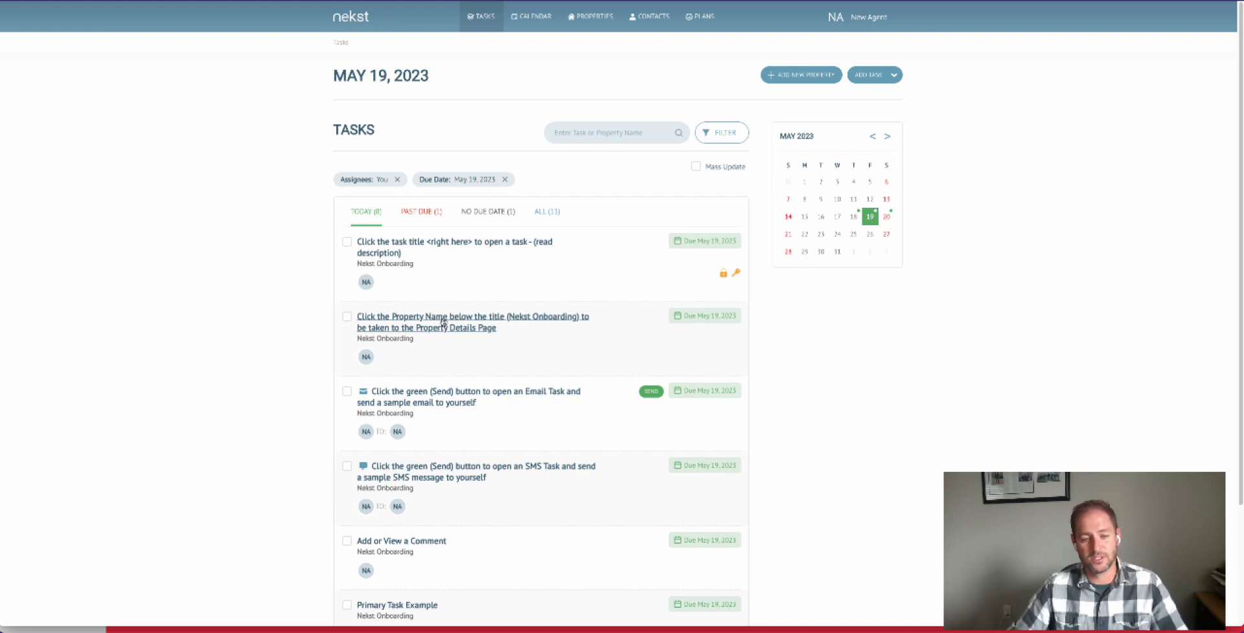
pyautogui.click(438, 249)
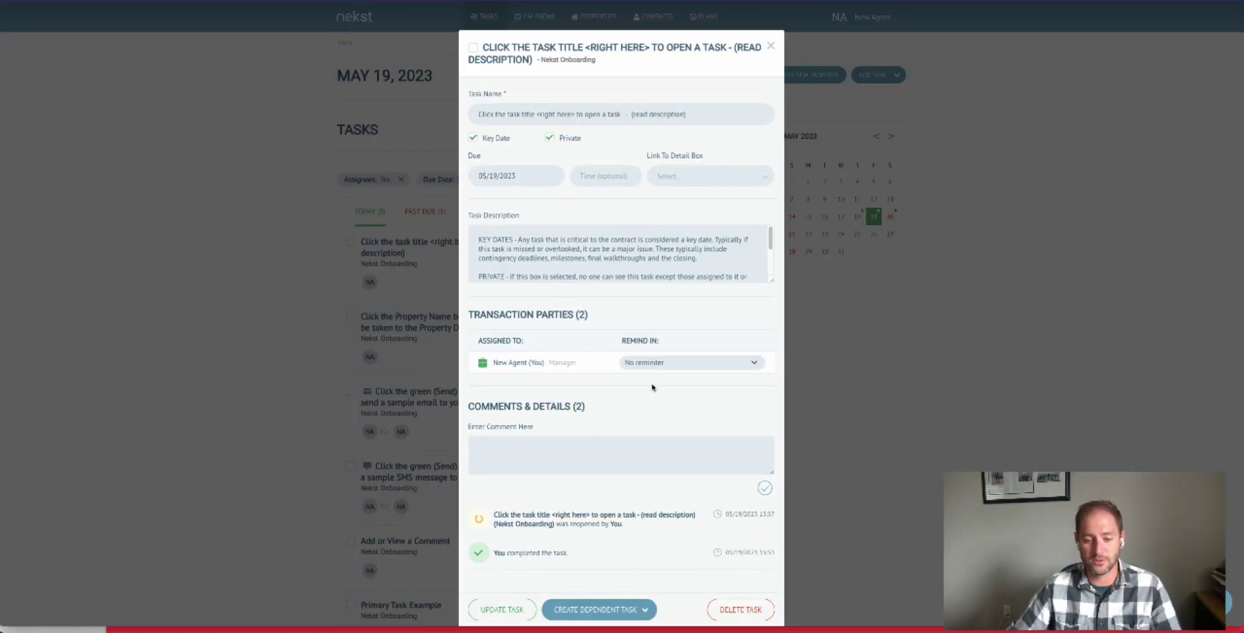
pyautogui.click(771, 45)
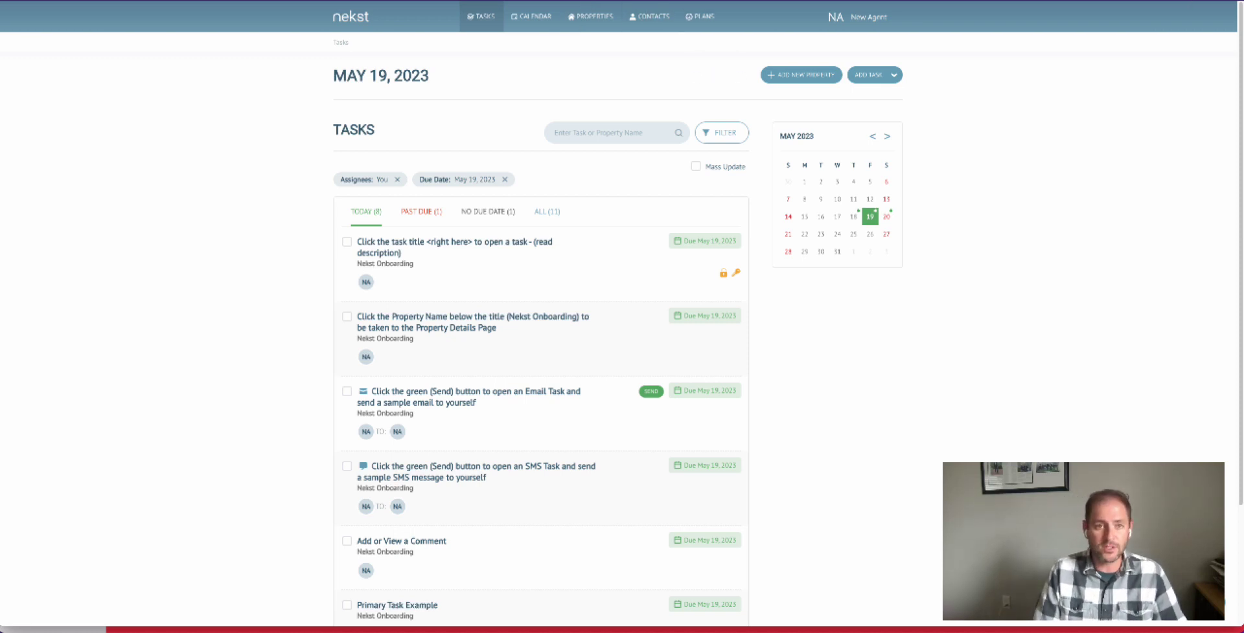
# - Reload the tasks page and go through the guided feature tour from profile settings to Mass Update, then close it
pyautogui.press('super+r')
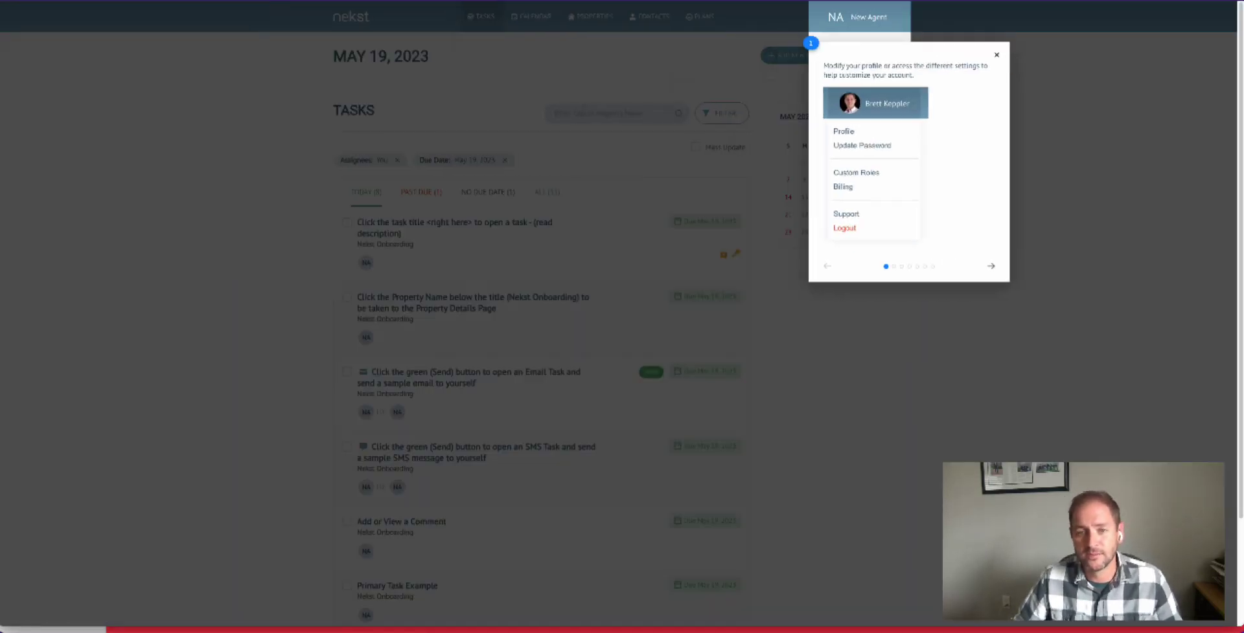
pyautogui.click(991, 268)
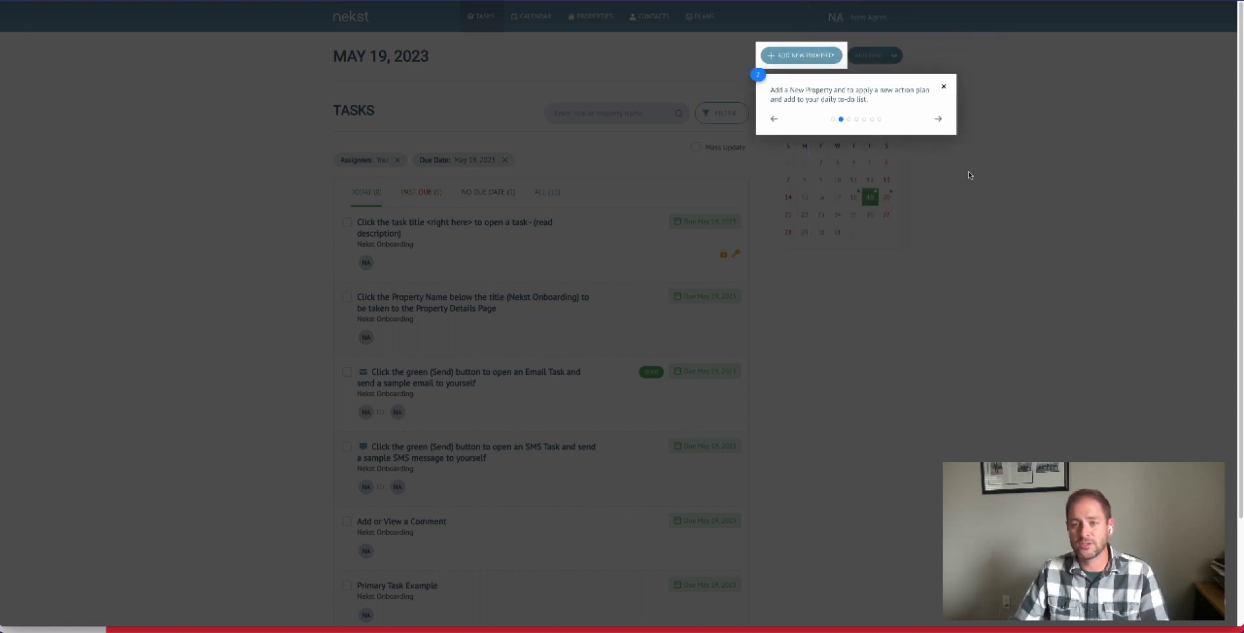
pyautogui.click(938, 122)
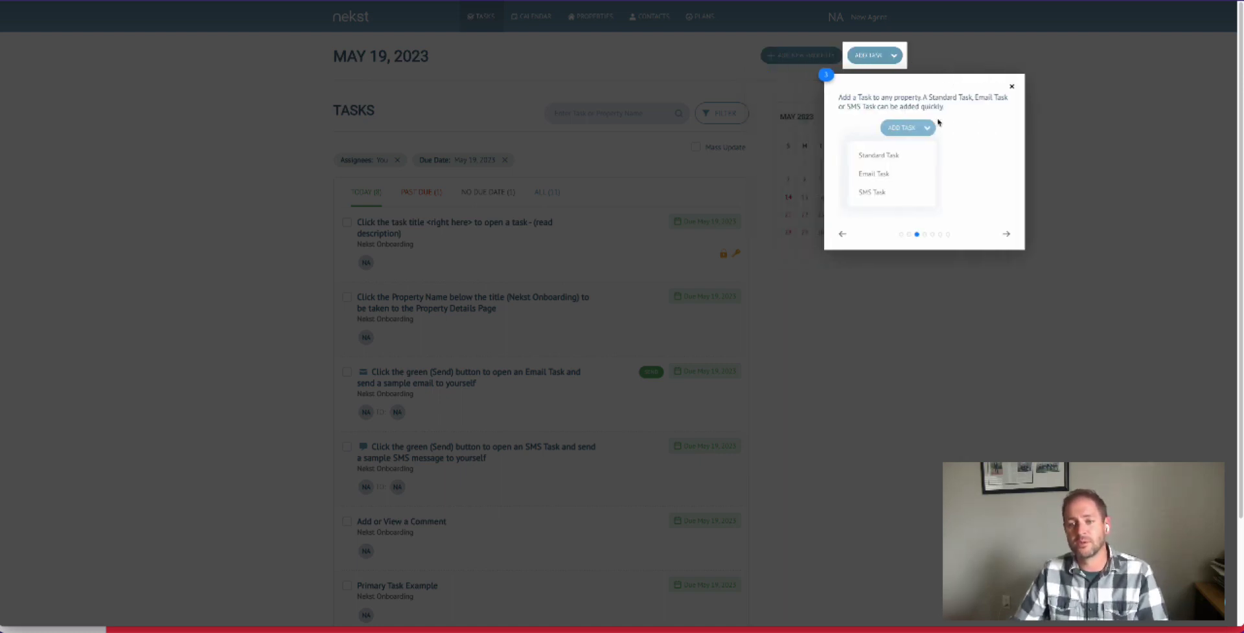
pyautogui.click(1024, 237)
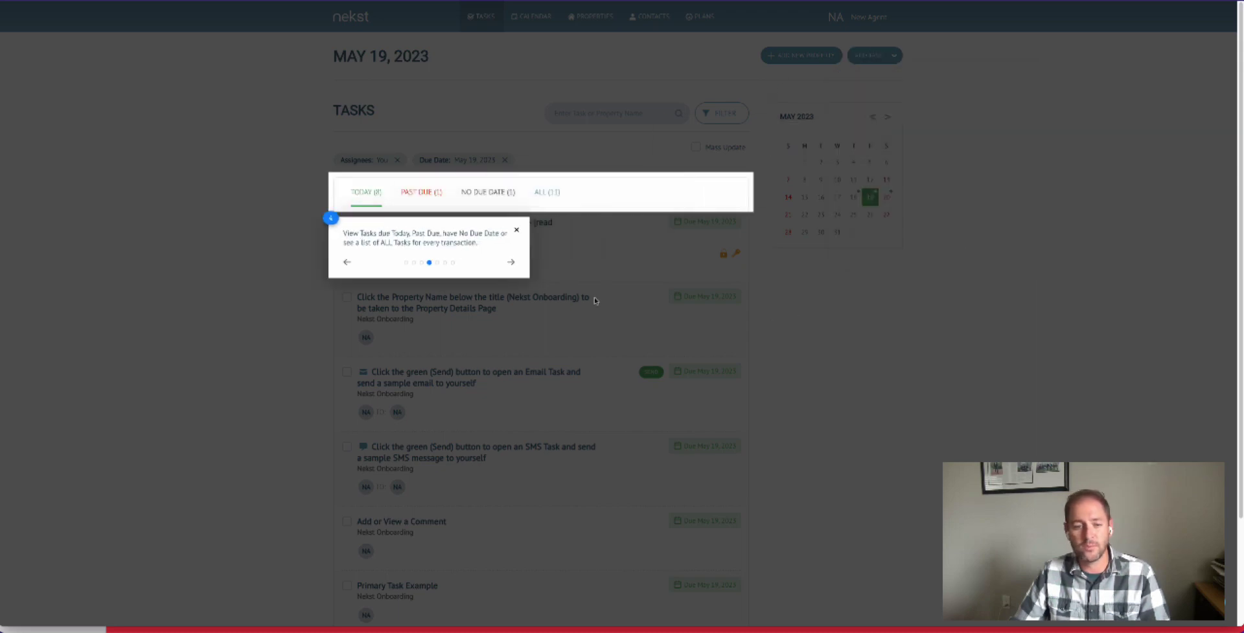
pyautogui.click(511, 262)
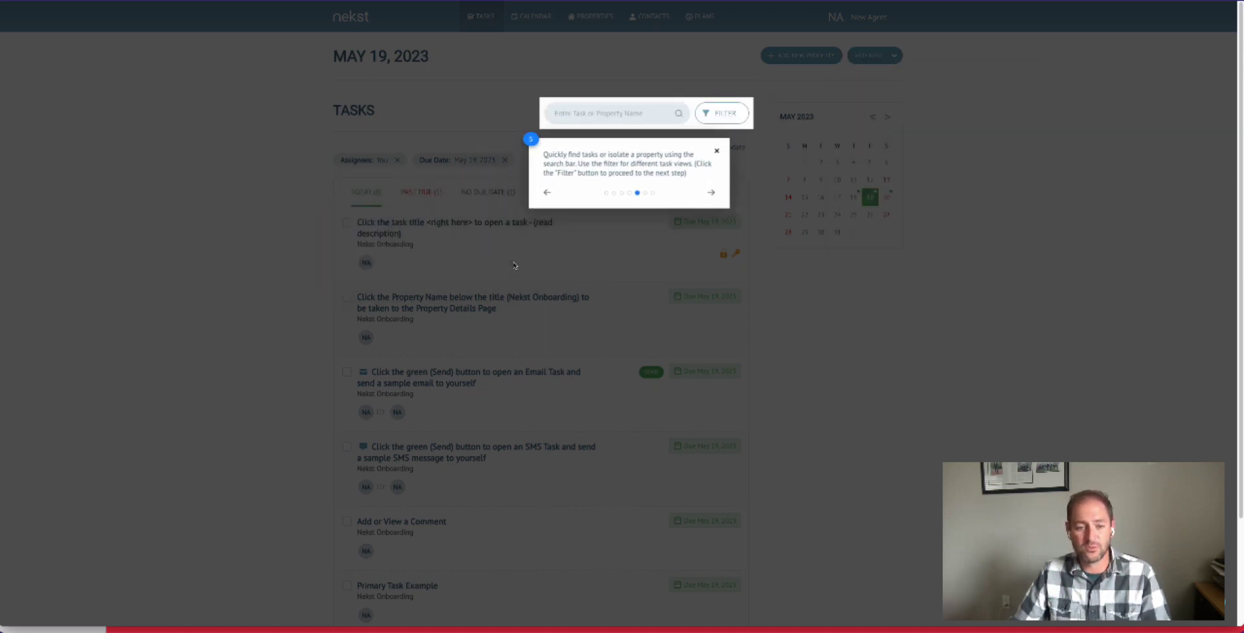
pyautogui.click(721, 189)
pyautogui.click(874, 313)
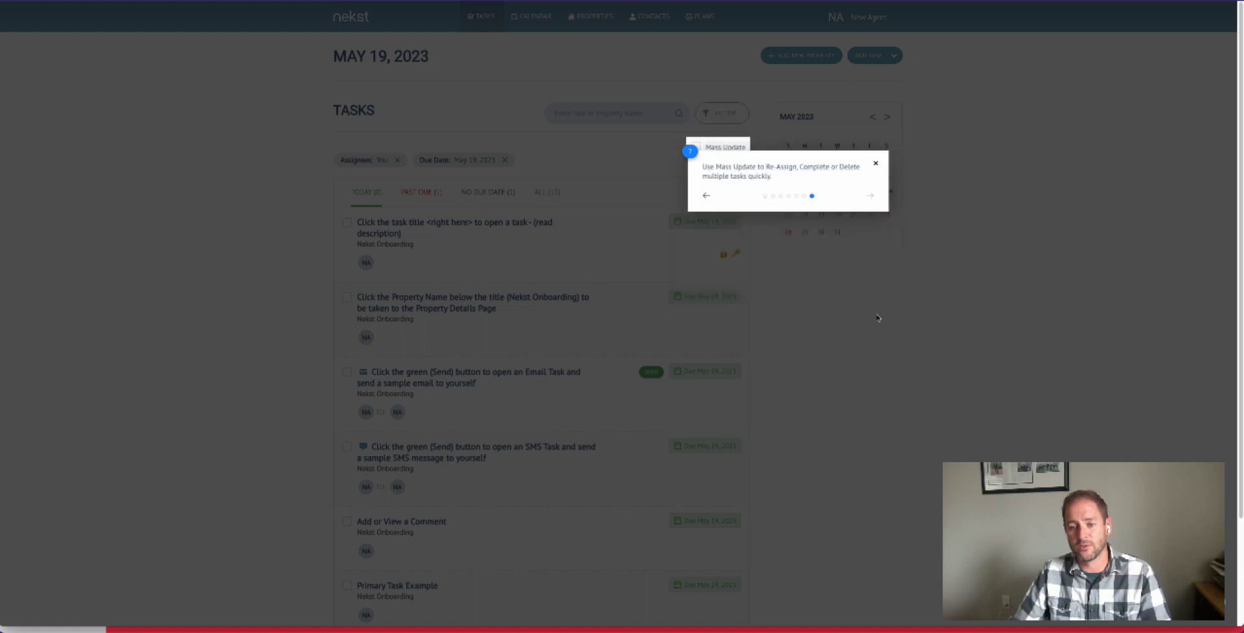
pyautogui.click(868, 366)
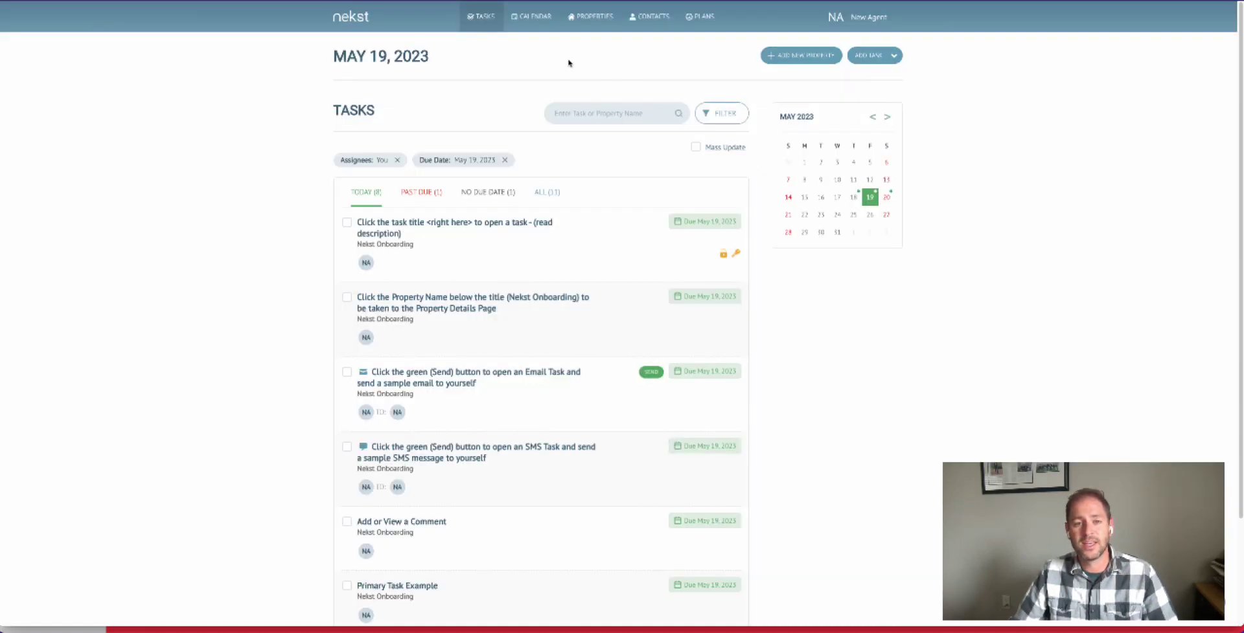
# - Open the account's profile settings and review the contact fields, email signature and daily summary email preference
pyautogui.click(866, 28)
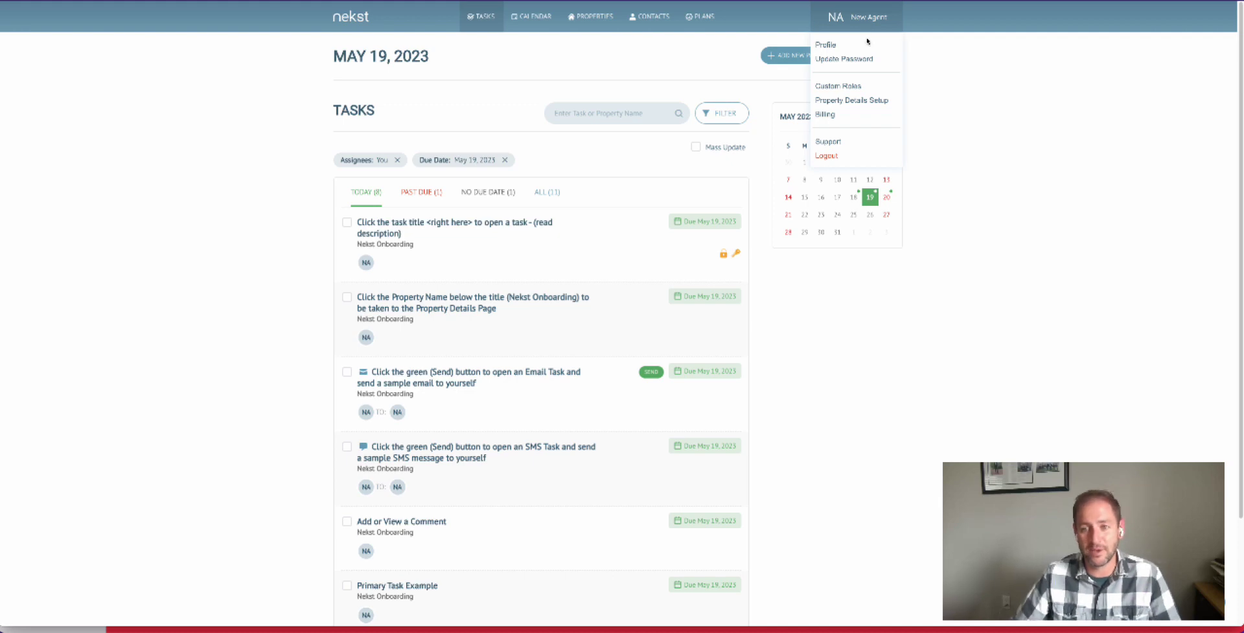
pyautogui.click(824, 47)
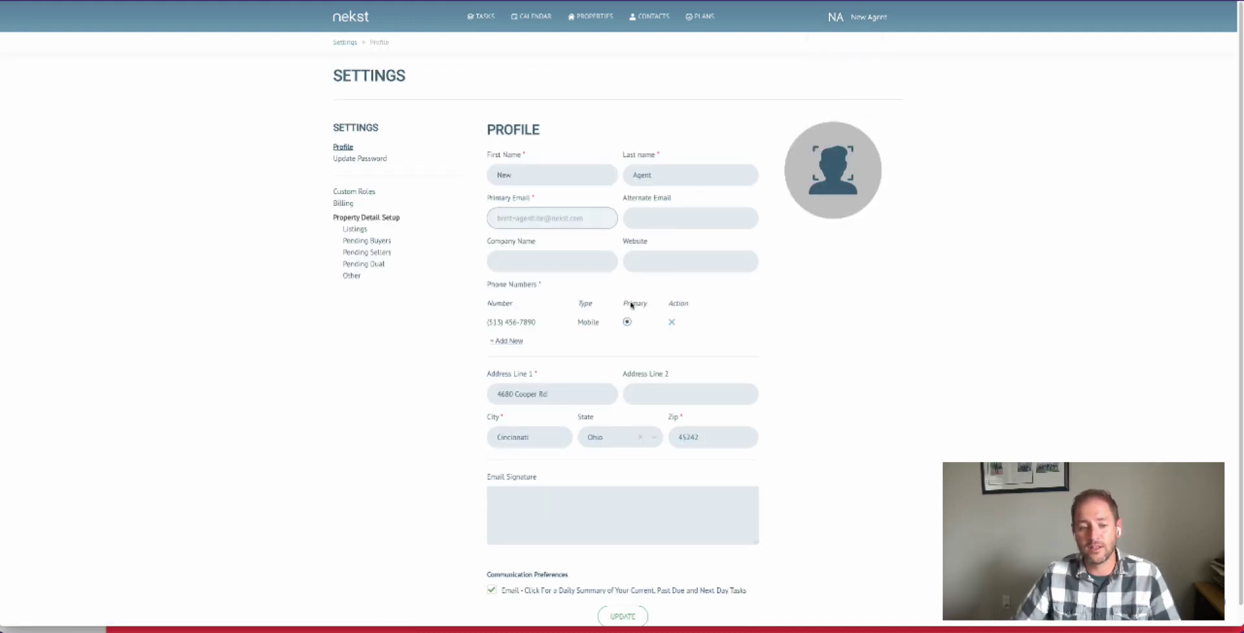
pyautogui.scroll(-1, 632, 305)
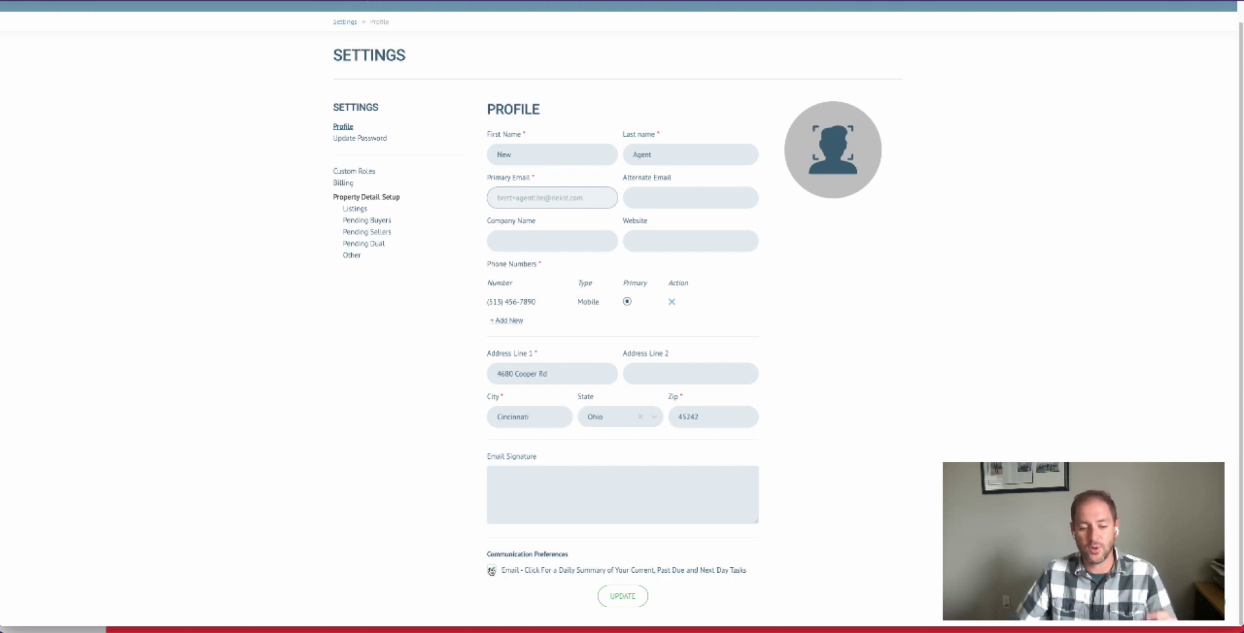
pyautogui.click(493, 571)
pyautogui.click(492, 572)
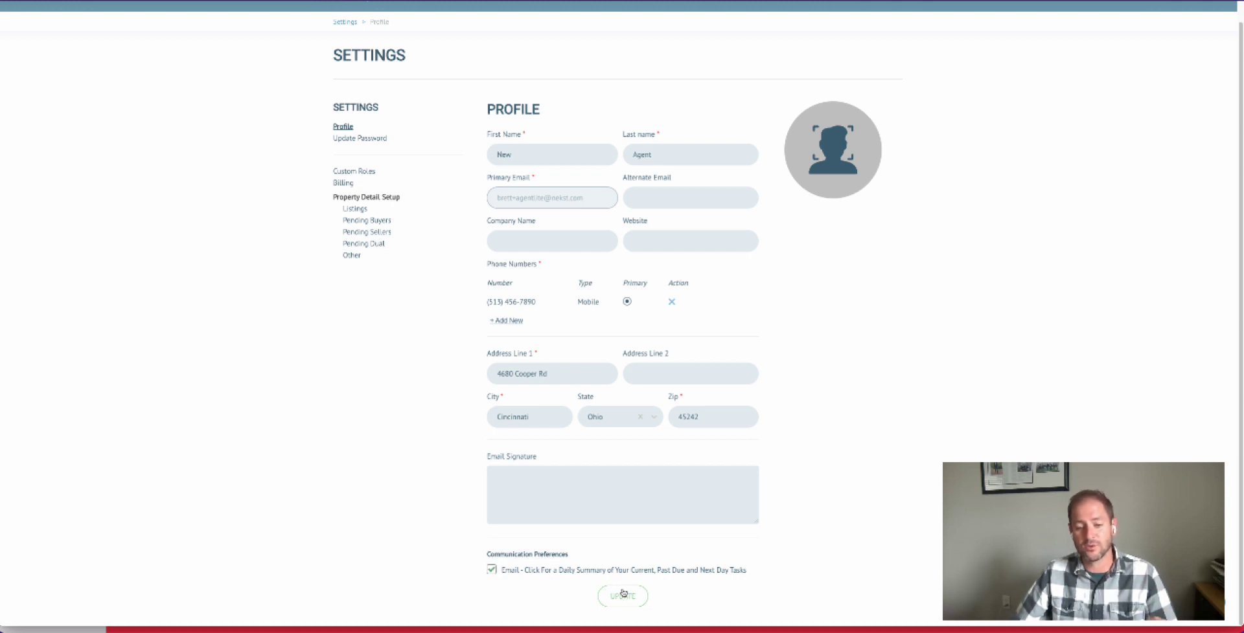
pyautogui.scroll(1, 647, 444)
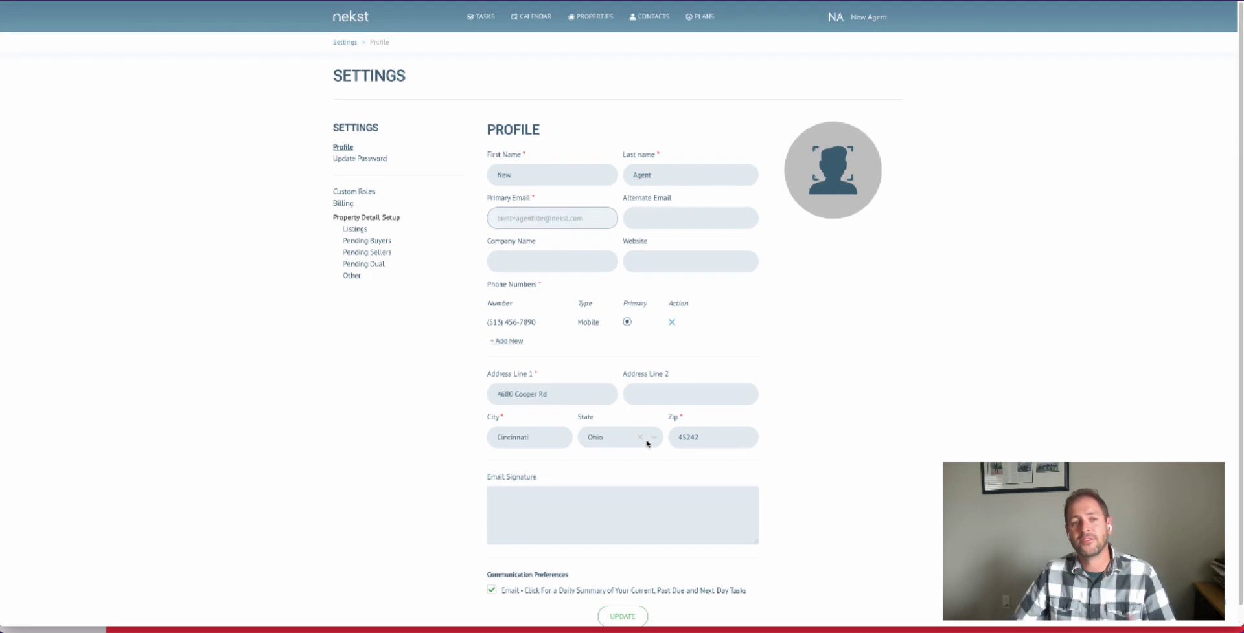
# - Open the calendar and view the details of the task due May 18, 2023
pyautogui.click(533, 23)
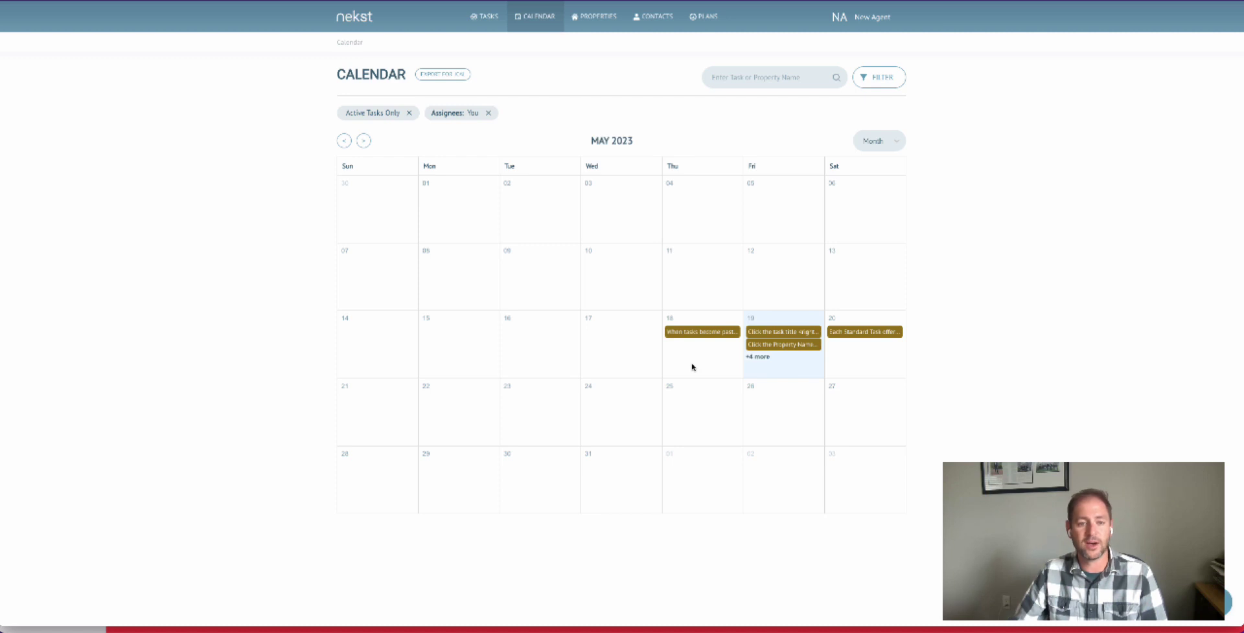
pyautogui.click(696, 334)
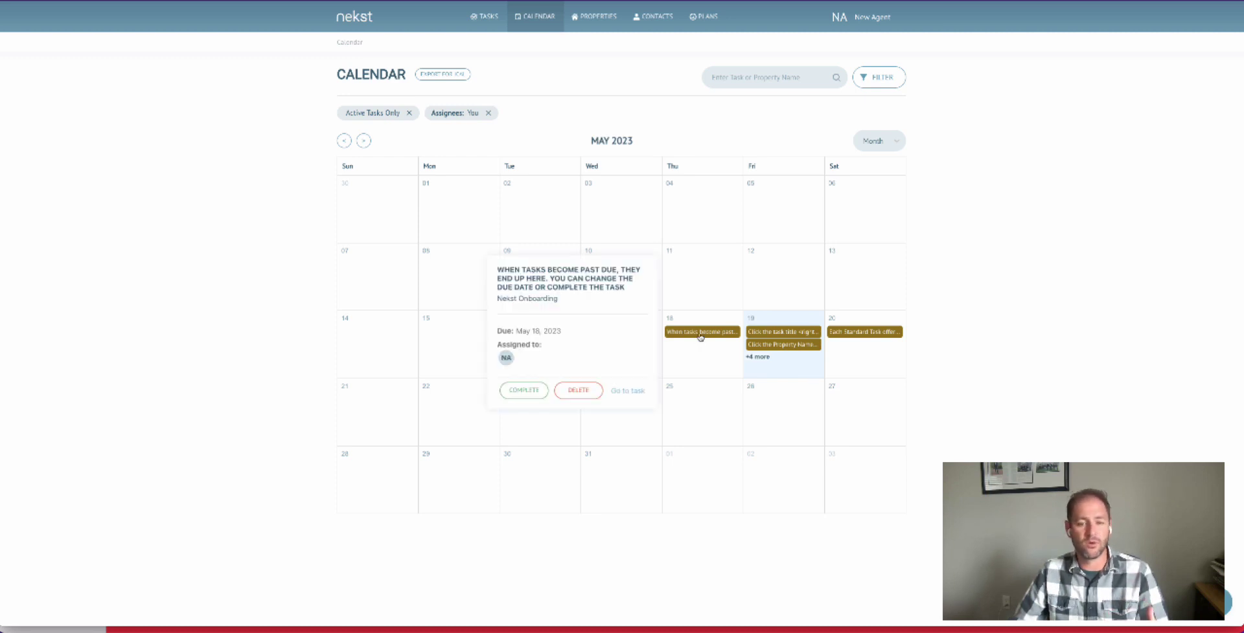
pyautogui.click(686, 315)
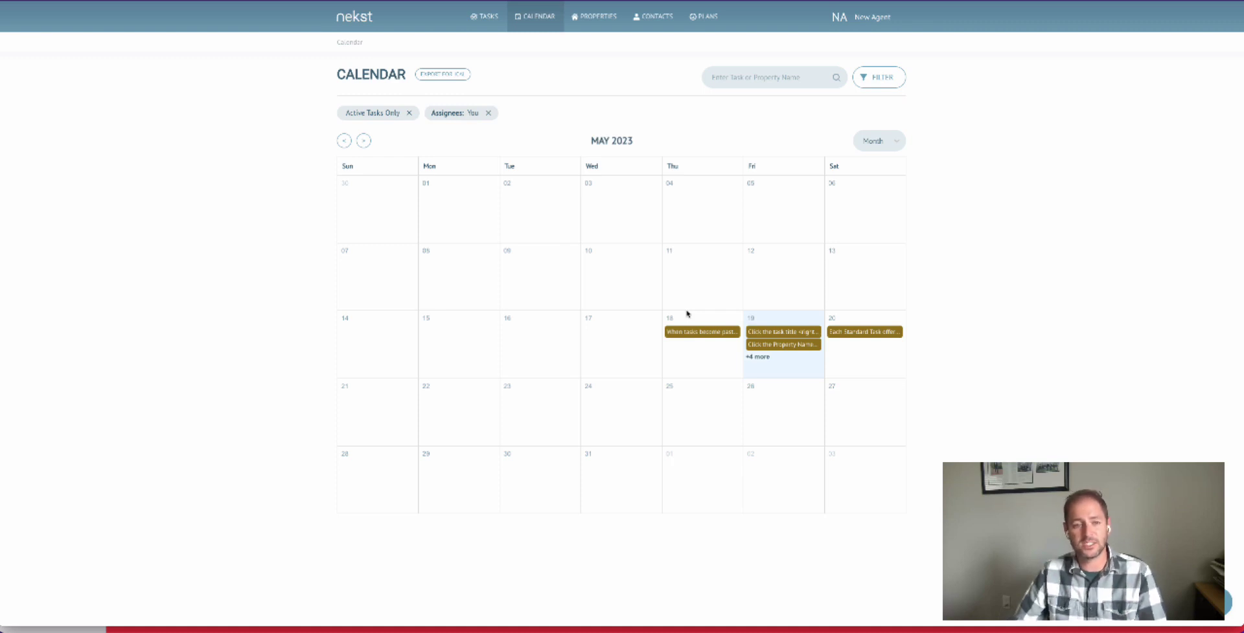
# - Copy the Key Dates Only iCal address from the calendar export and close the export dialog
pyautogui.click(437, 76)
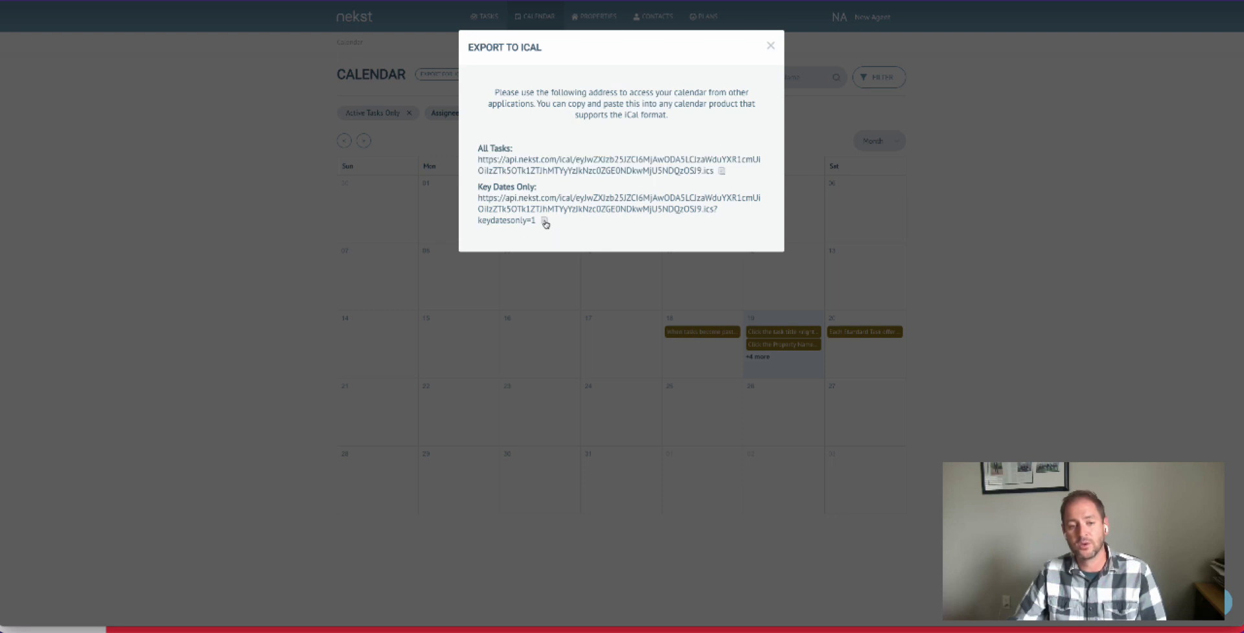
pyautogui.moveTo(478, 197); pyautogui.dragTo(532, 230)
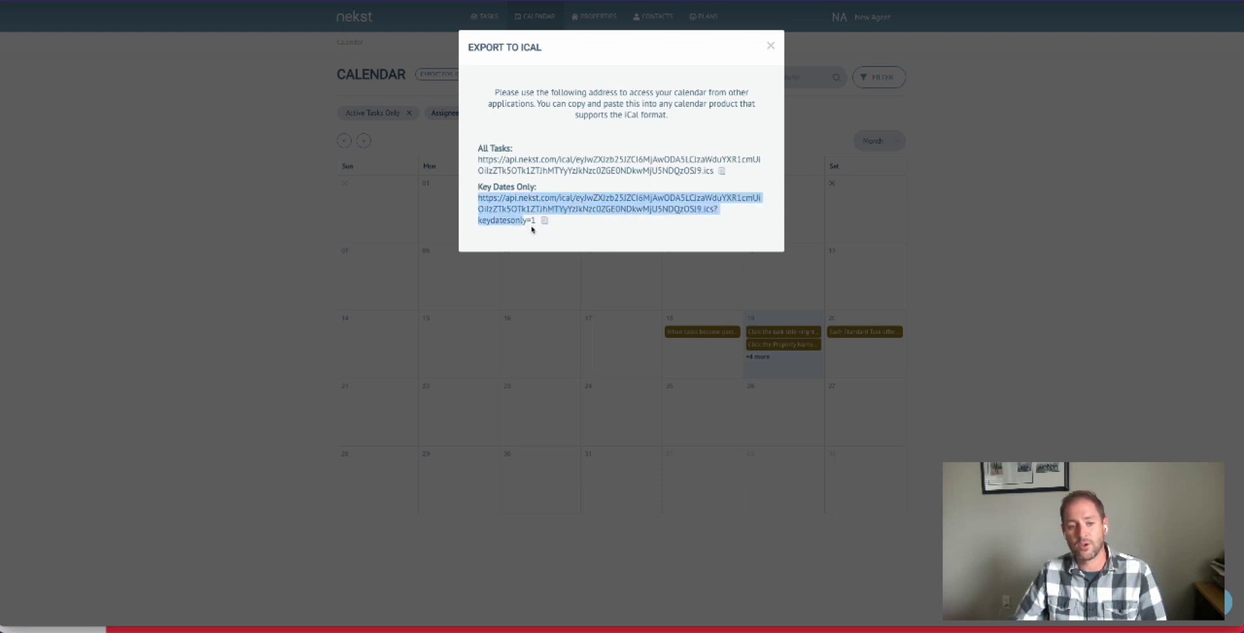
pyautogui.rightClick(510, 203)
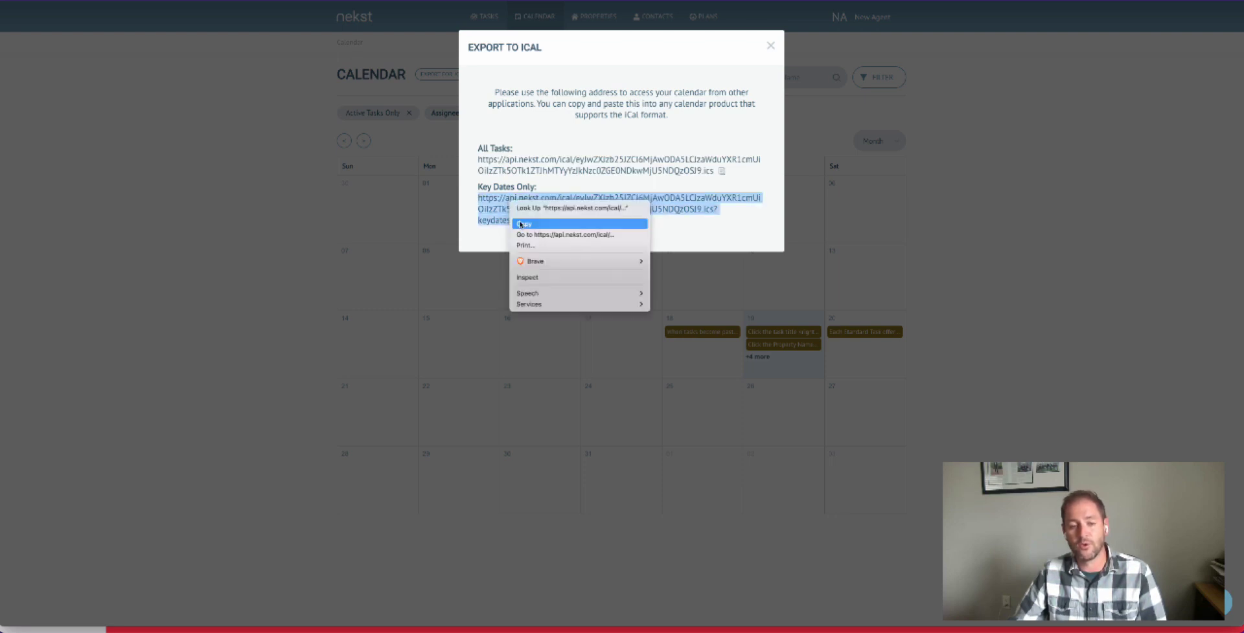
pyautogui.click(583, 224)
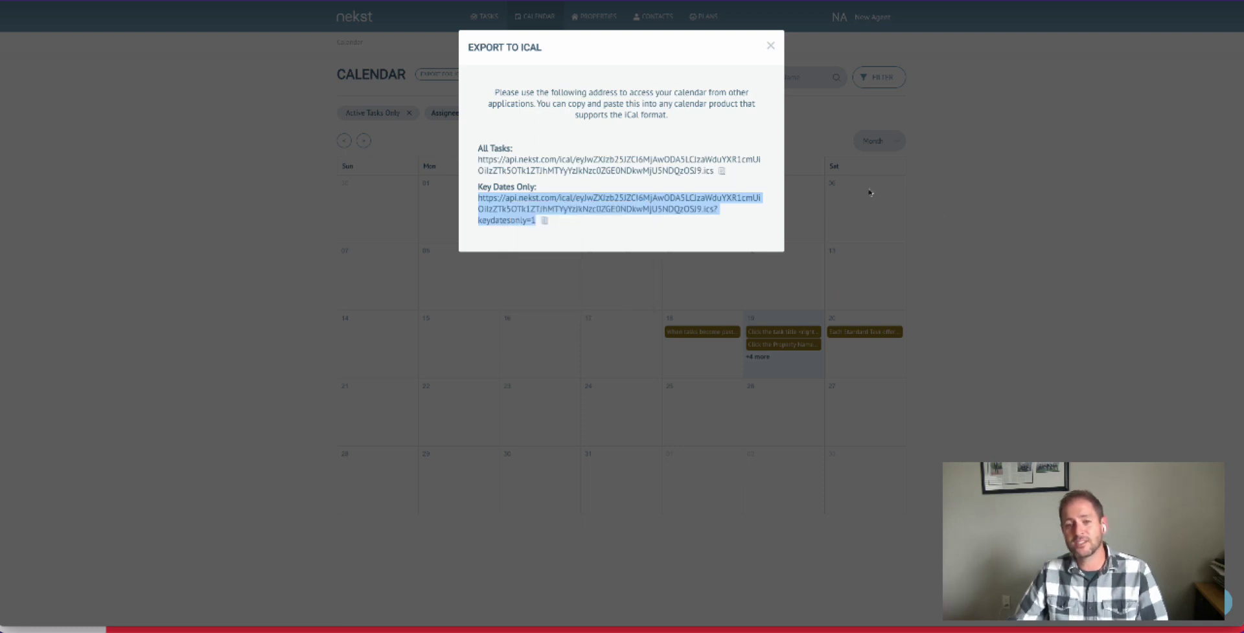
pyautogui.click(769, 46)
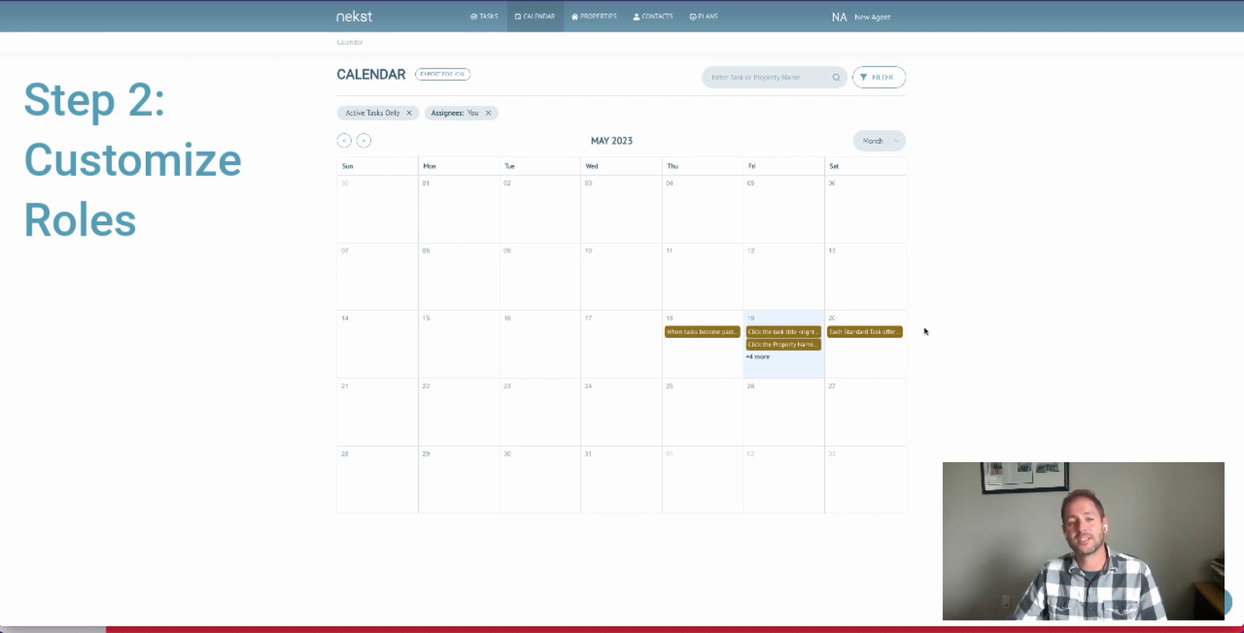
# - Open the Custom Roles settings and review the list of existing roles
pyautogui.click(877, 15)
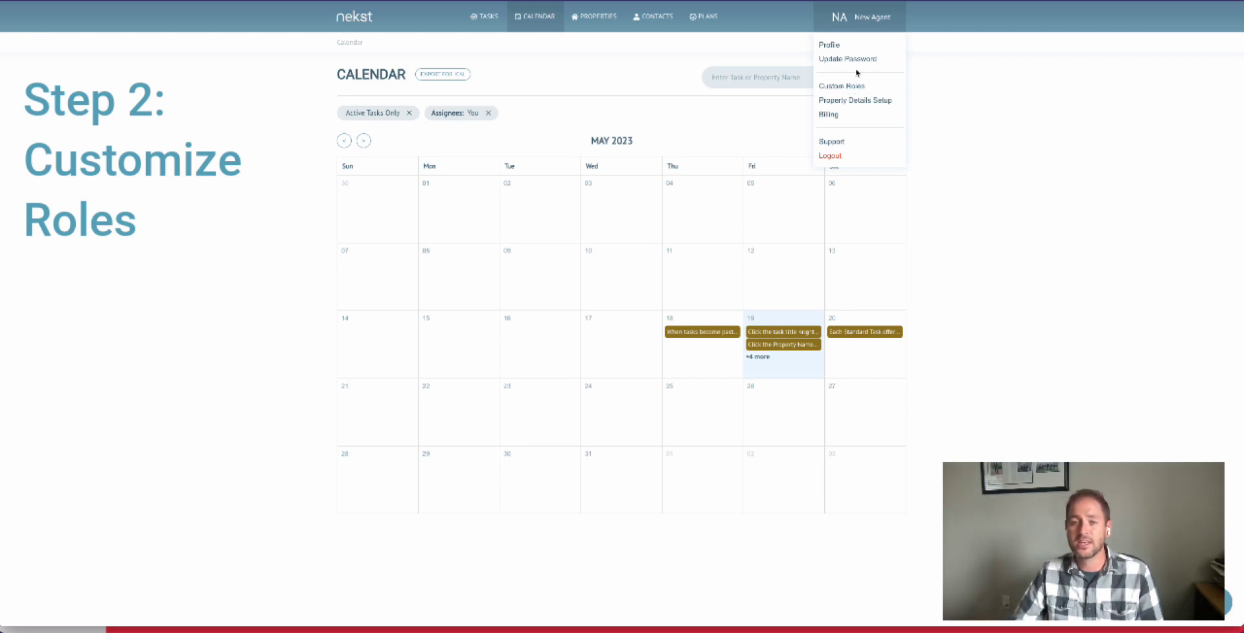
pyautogui.click(846, 87)
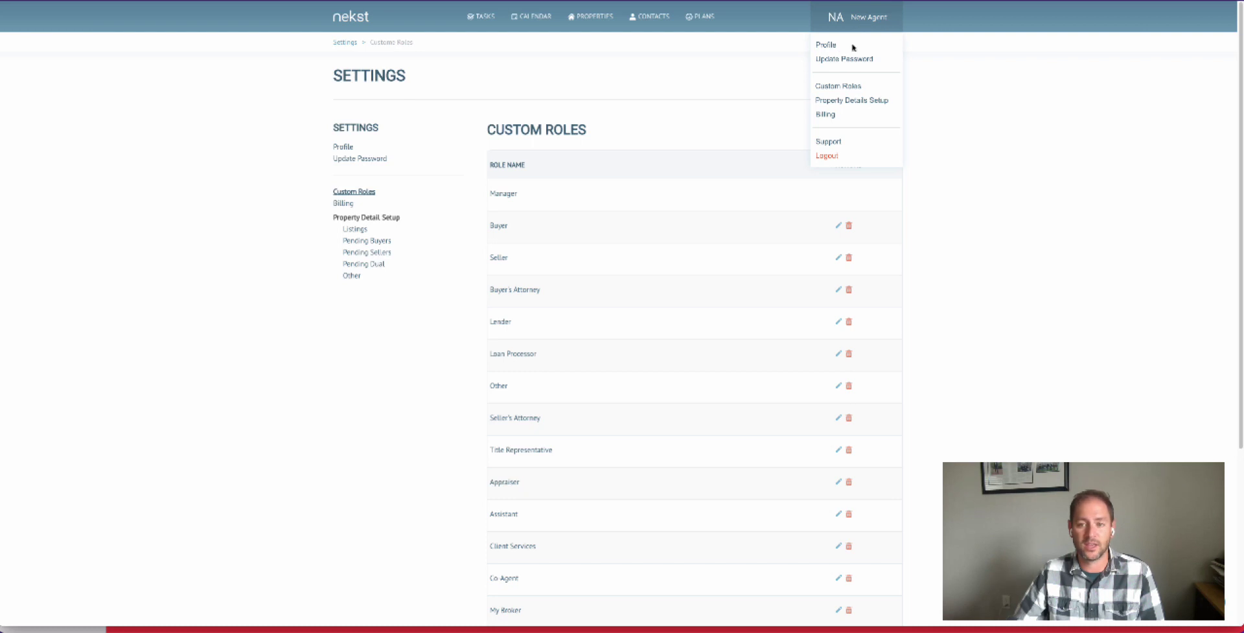
pyautogui.click(343, 203)
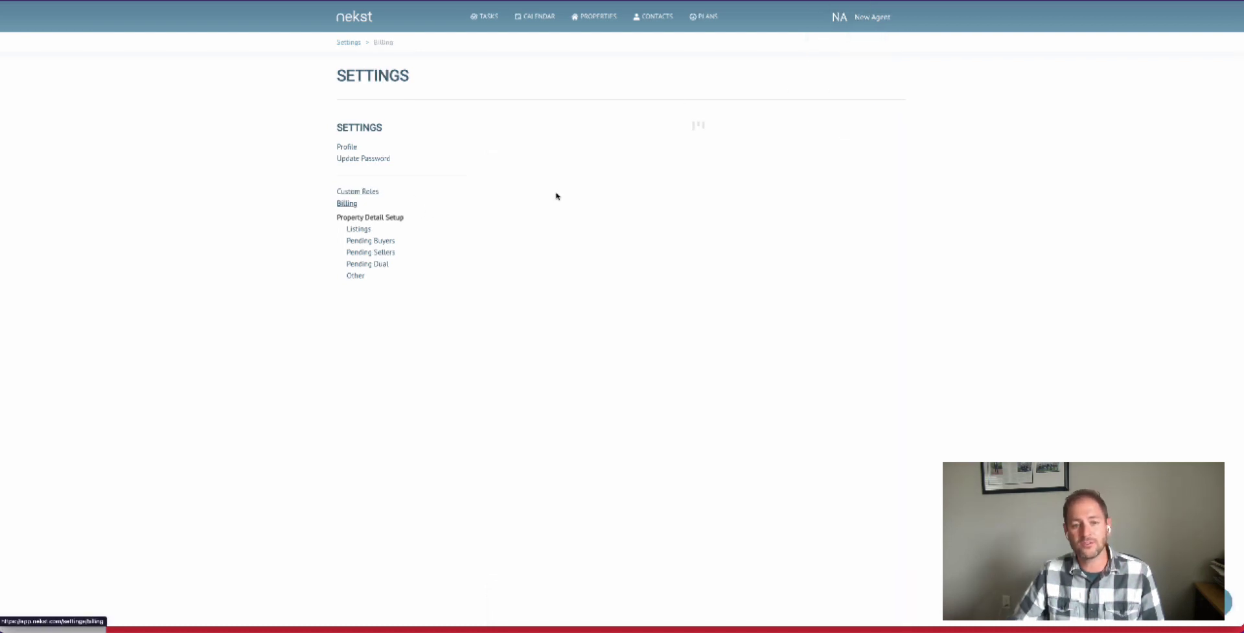
pyautogui.click(364, 192)
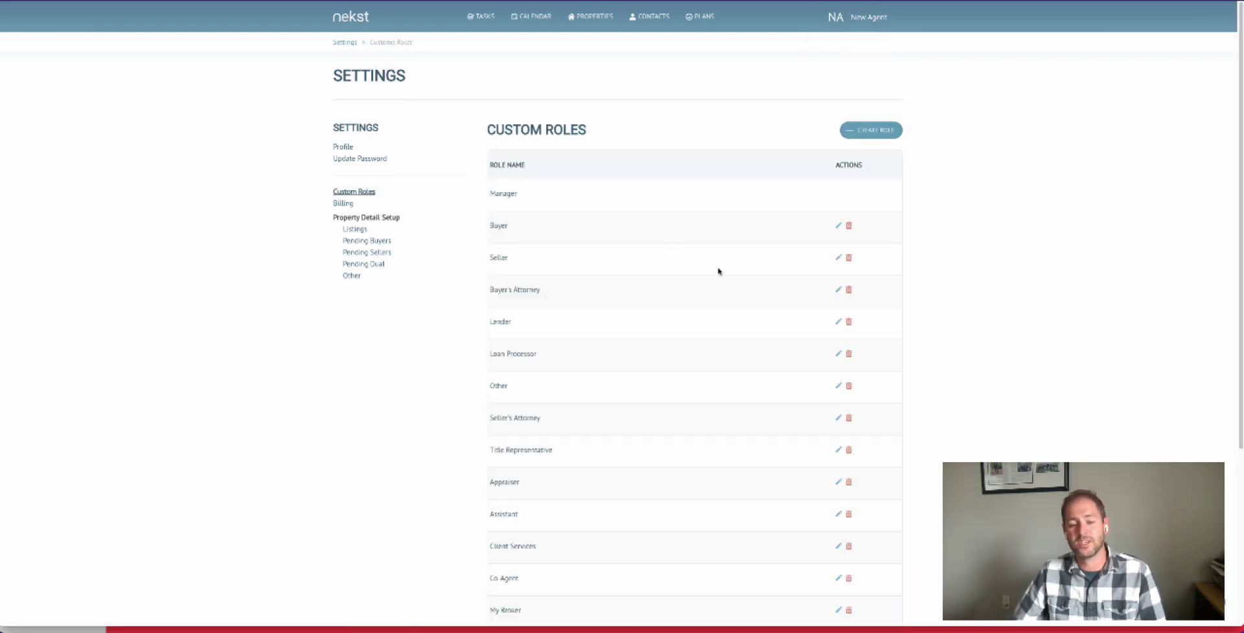
pyautogui.scroll(-2, 783, 284)
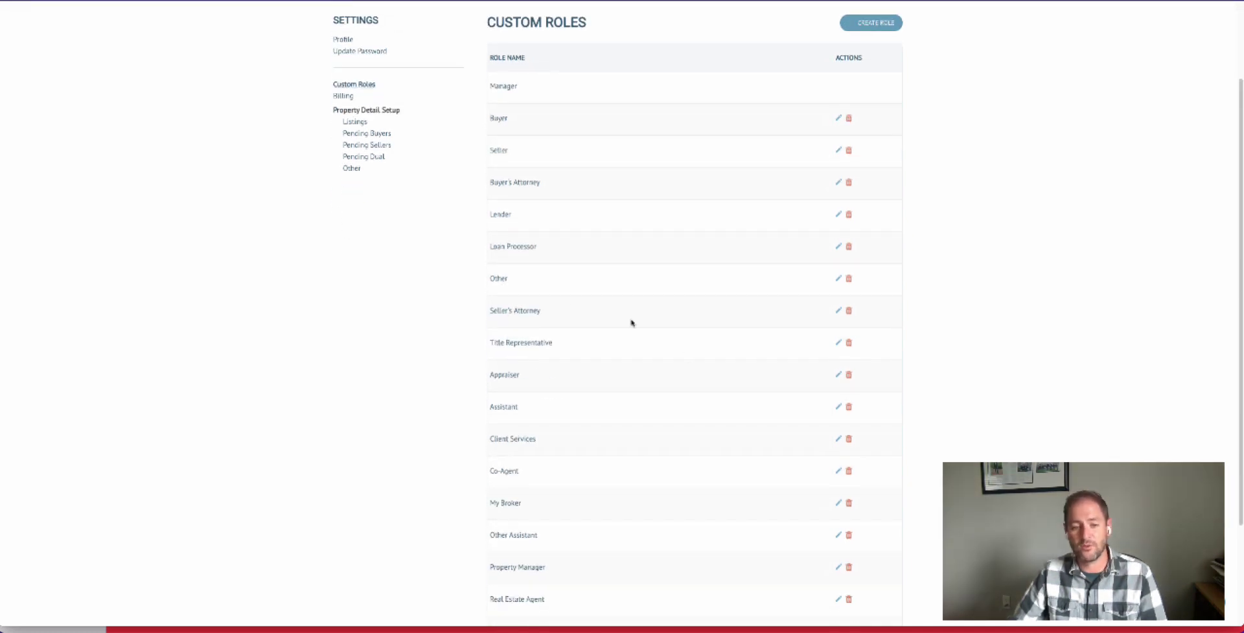
# - Try to delete the Seller's Attorney role
pyautogui.click(849, 312)
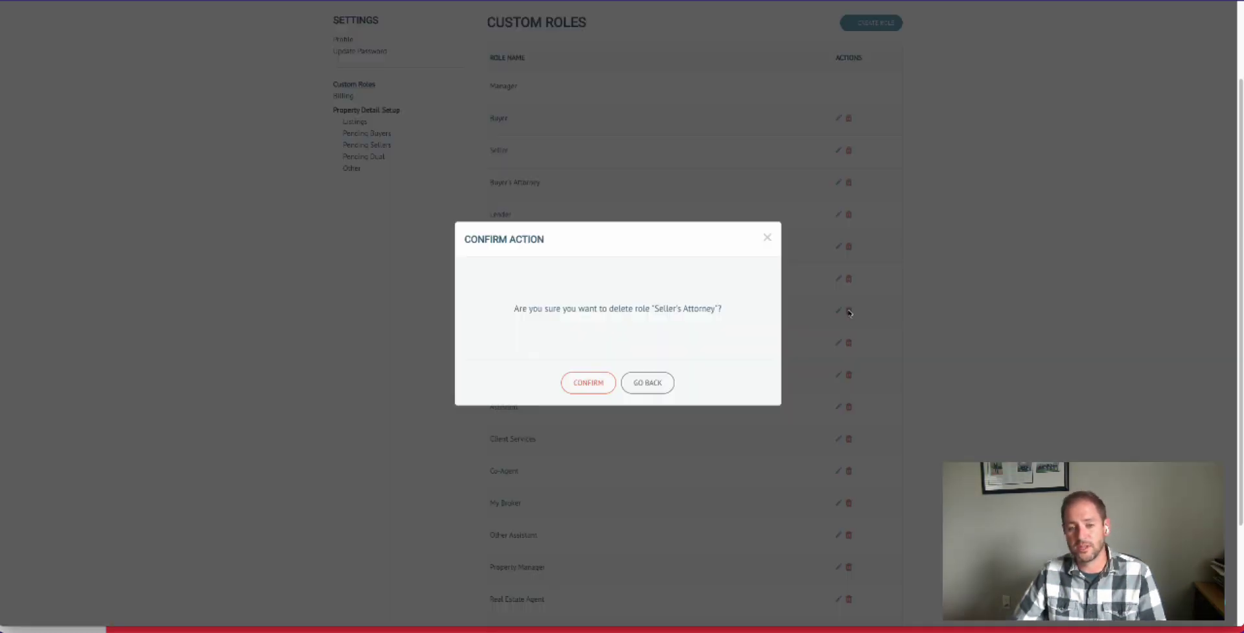
pyautogui.click(596, 383)
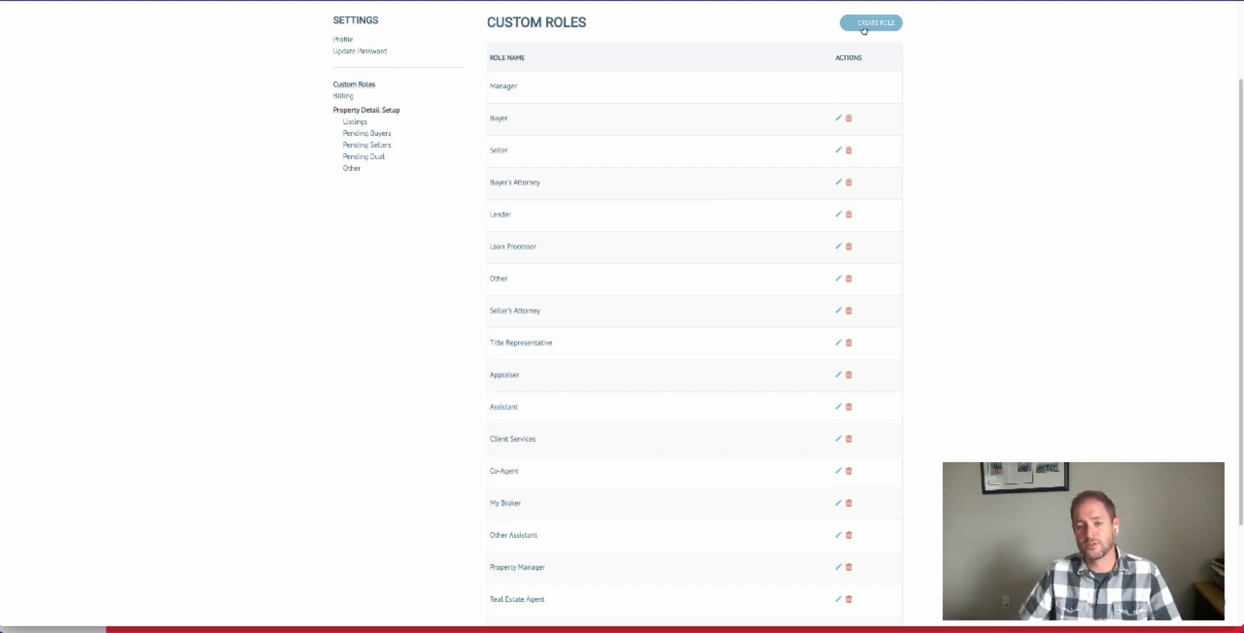
# - Create a custom role named Home Warranty Expert
pyautogui.click(863, 27)
pyautogui.click(581, 104)
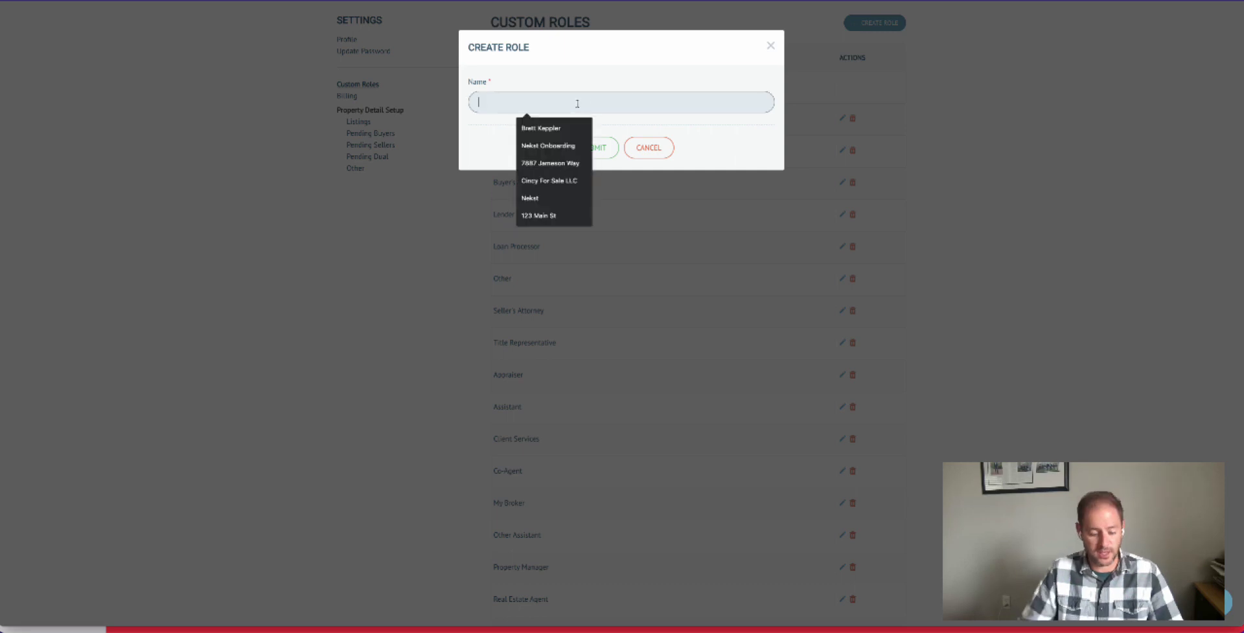
pyautogui.write('Home')
pyautogui.write('ant')
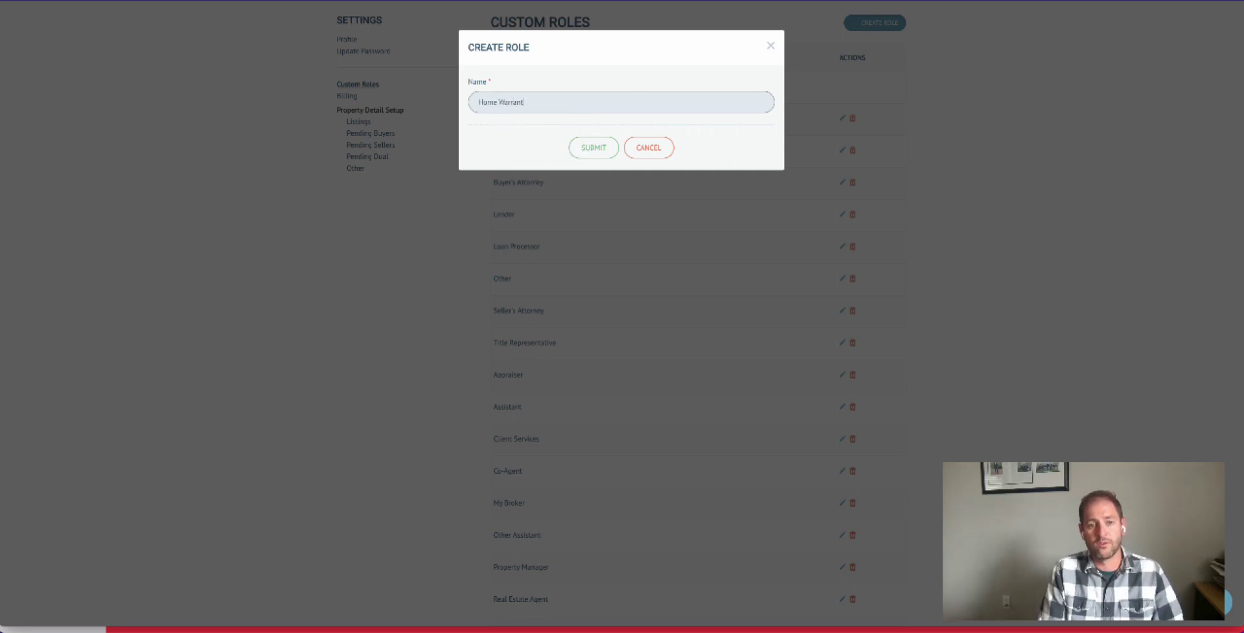
pyautogui.write('y Expoert')
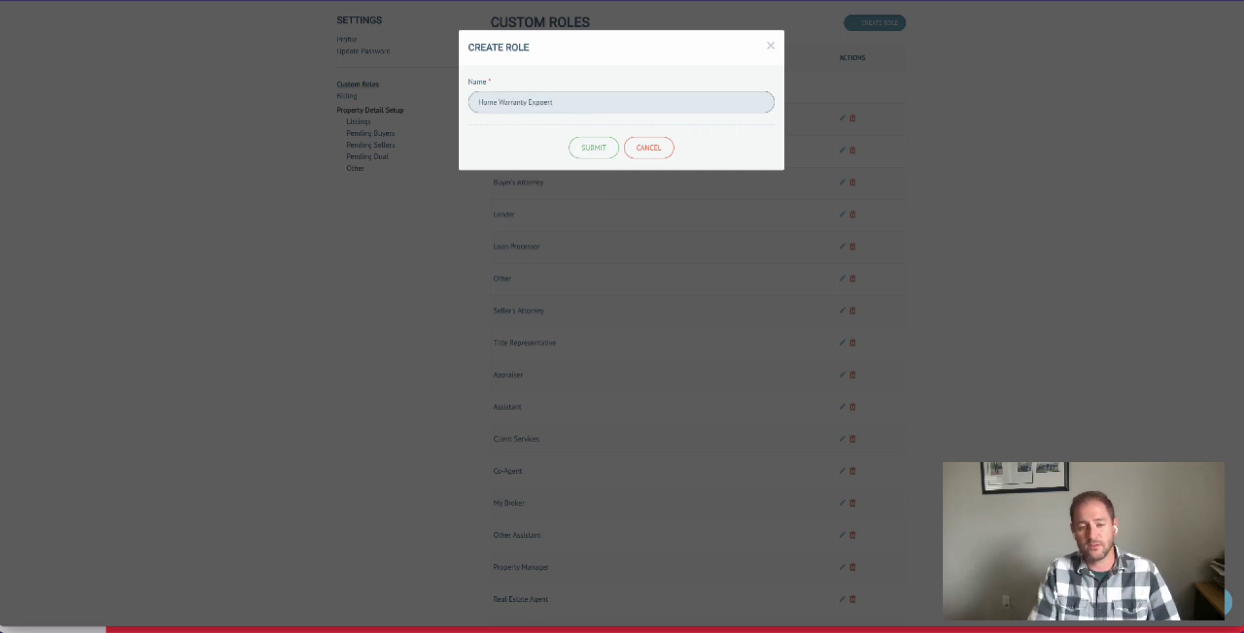
pyautogui.press('BackSpace')
pyautogui.press('BackSpace')
pyautogui.press('BackSpace')
pyautogui.press('BackSpace')
pyautogui.write('ert')
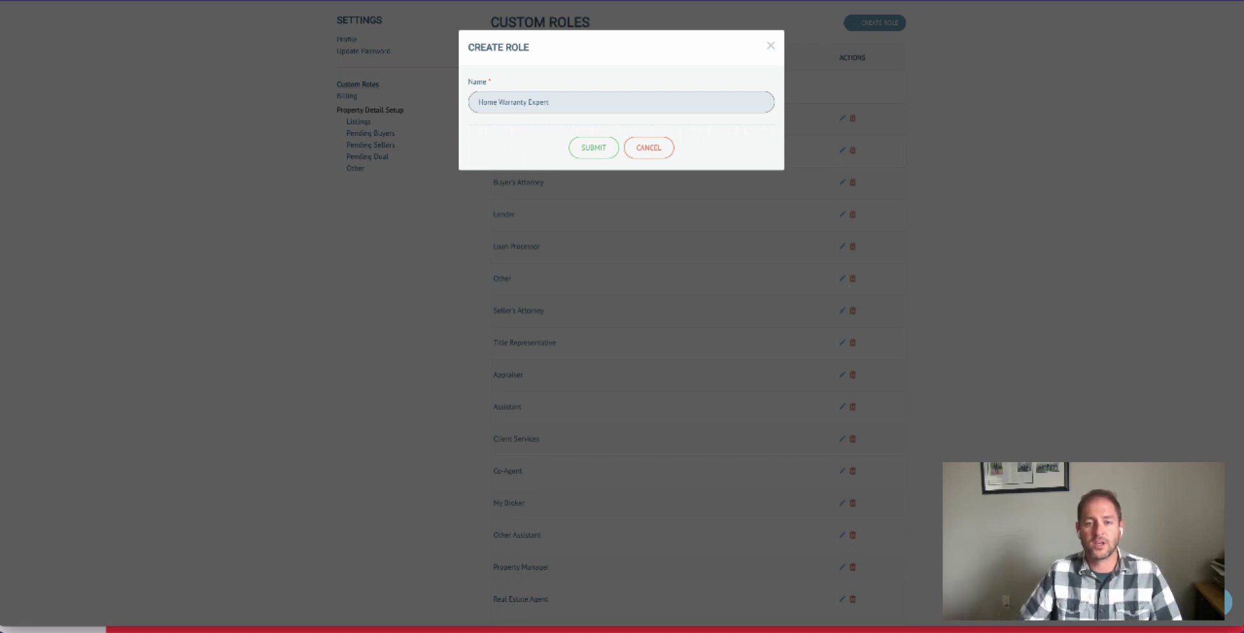
pyautogui.click(603, 149)
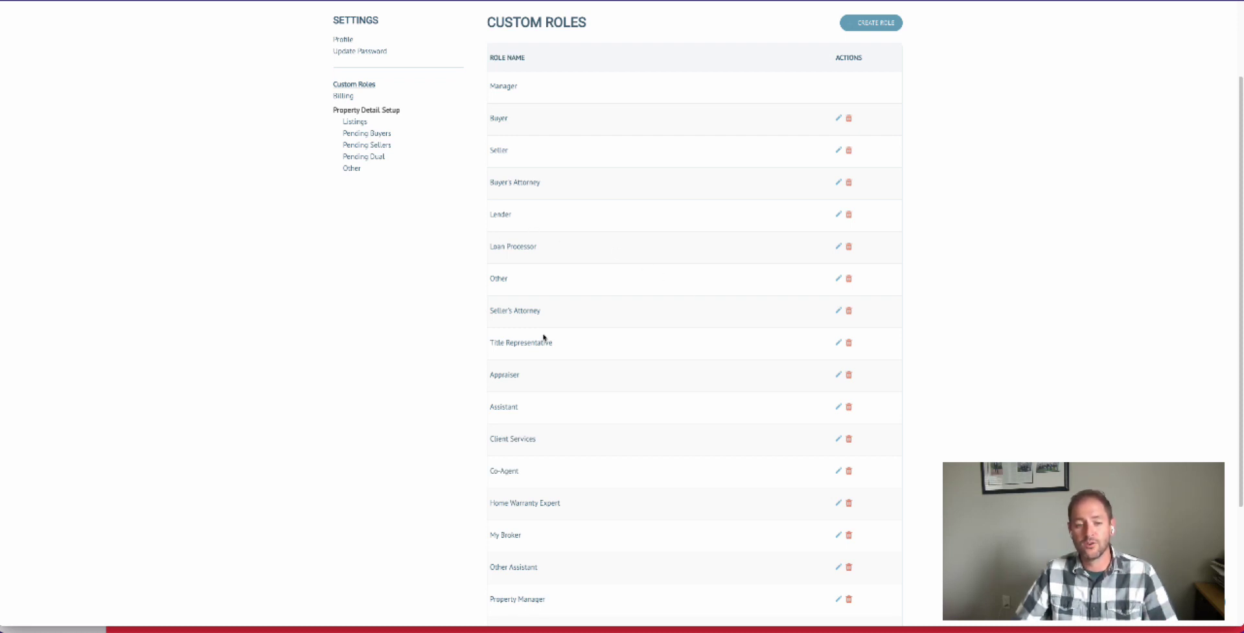
# - Create a custom role named Sign Runner and check it in the role list
pyautogui.click(871, 23)
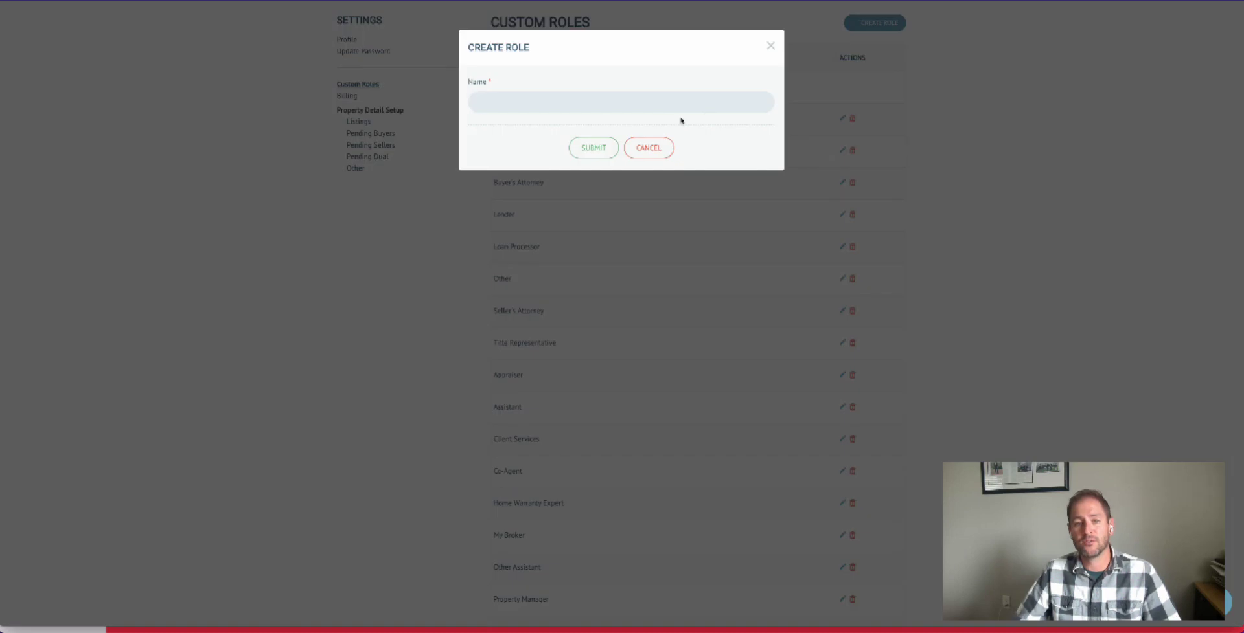
pyautogui.click(574, 107)
pyautogui.write('Sign R')
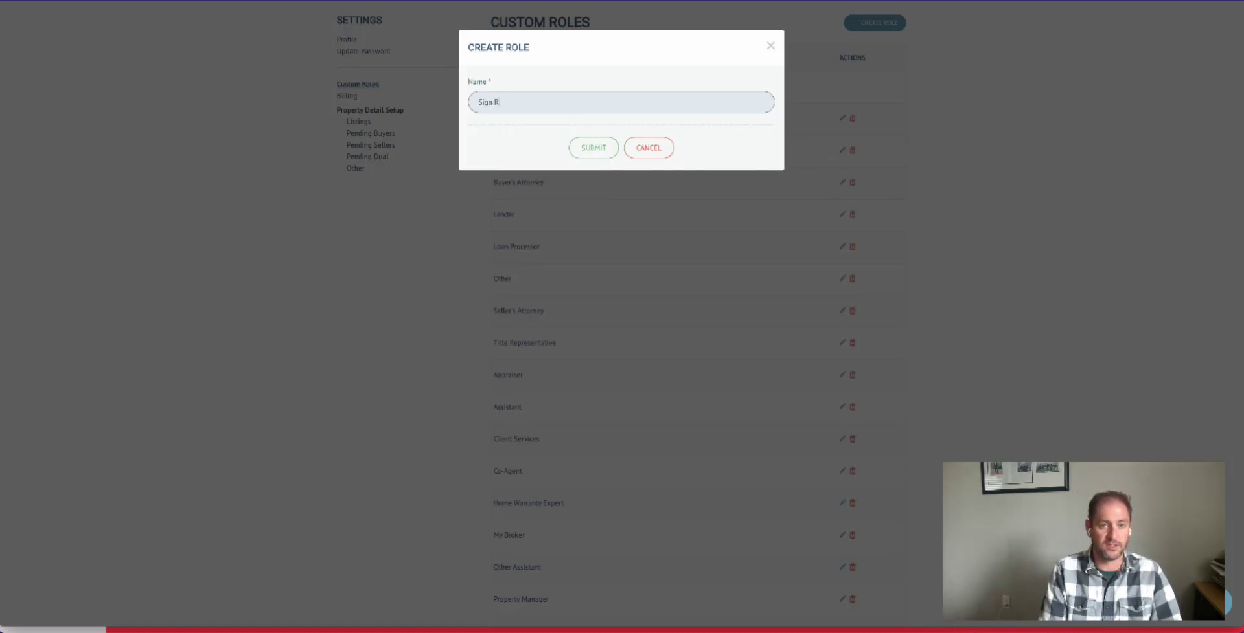
pyautogui.write('unner')
pyautogui.click(594, 150)
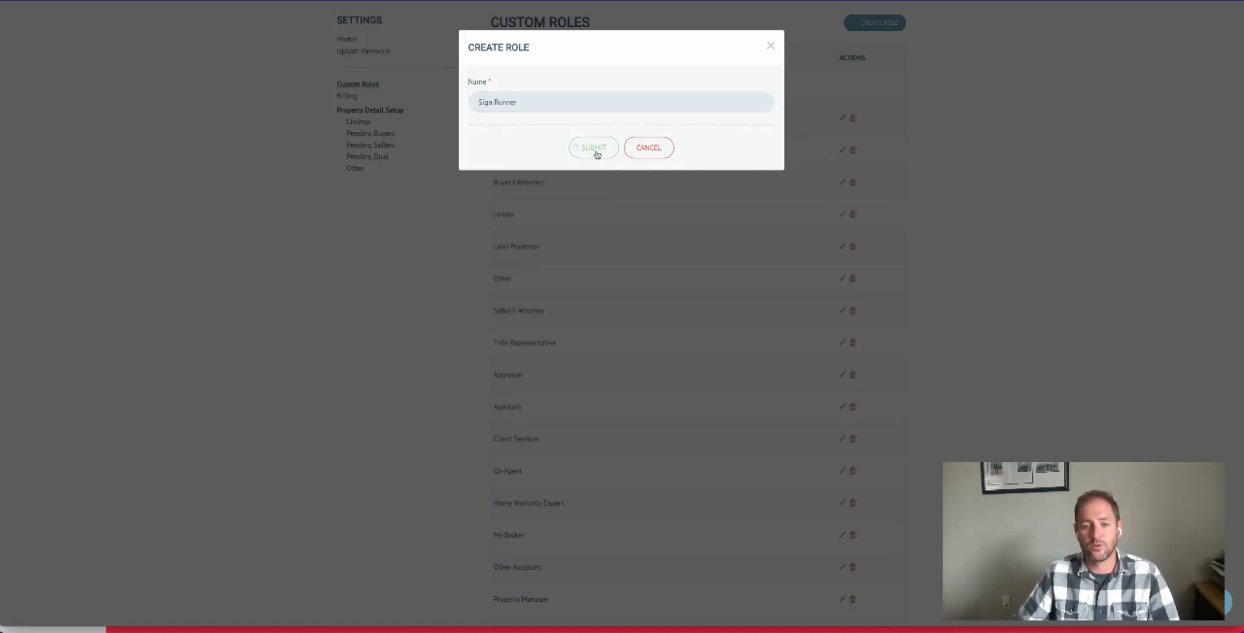
pyautogui.scroll(-1, 663, 296)
pyautogui.scroll(-2, 667, 311)
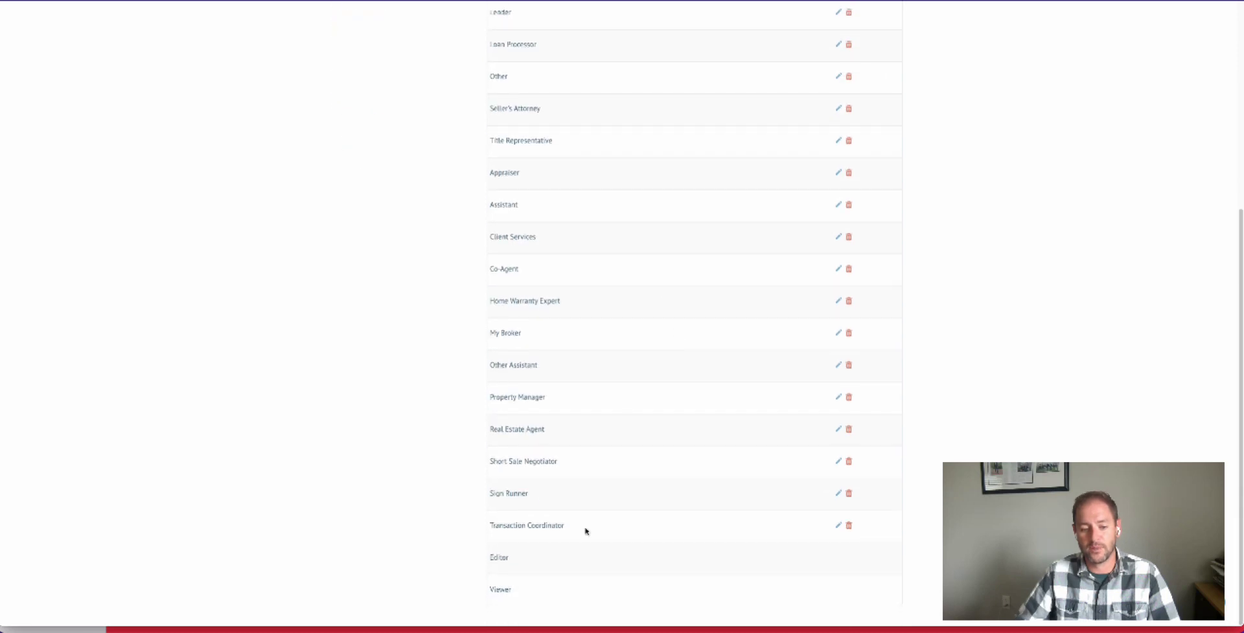
pyautogui.scroll(5, 687, 383)
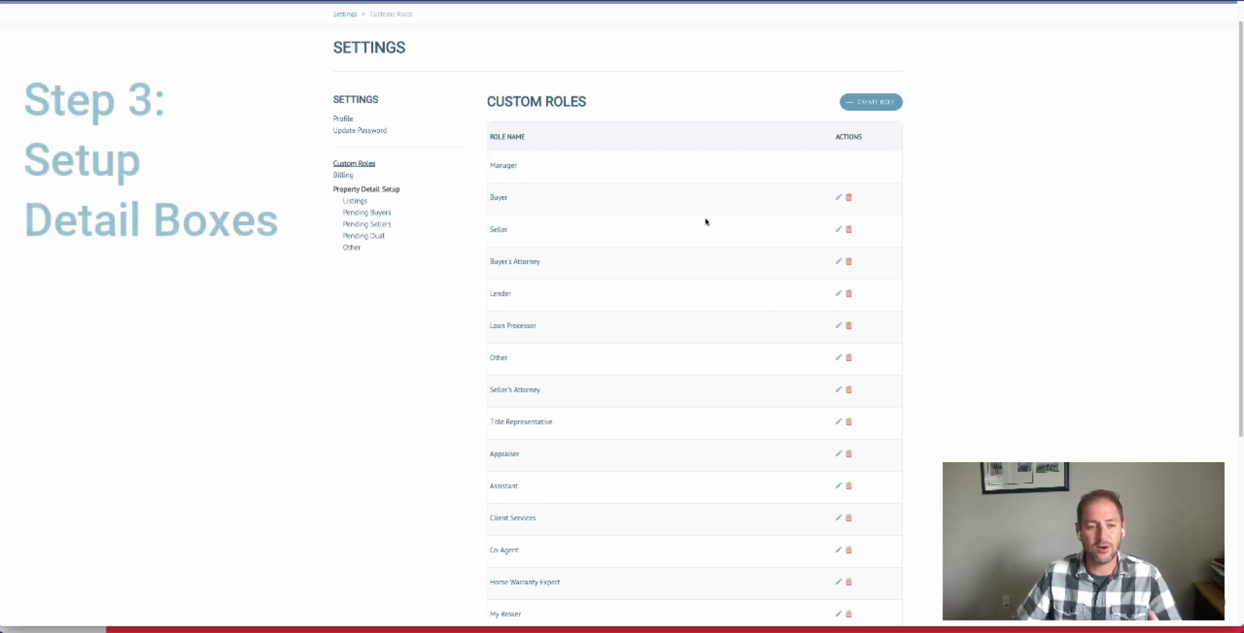
# - Look at the Listings detail box setup and the Nekst Onboarding property's details page to see where detail boxes are used
pyautogui.click(355, 201)
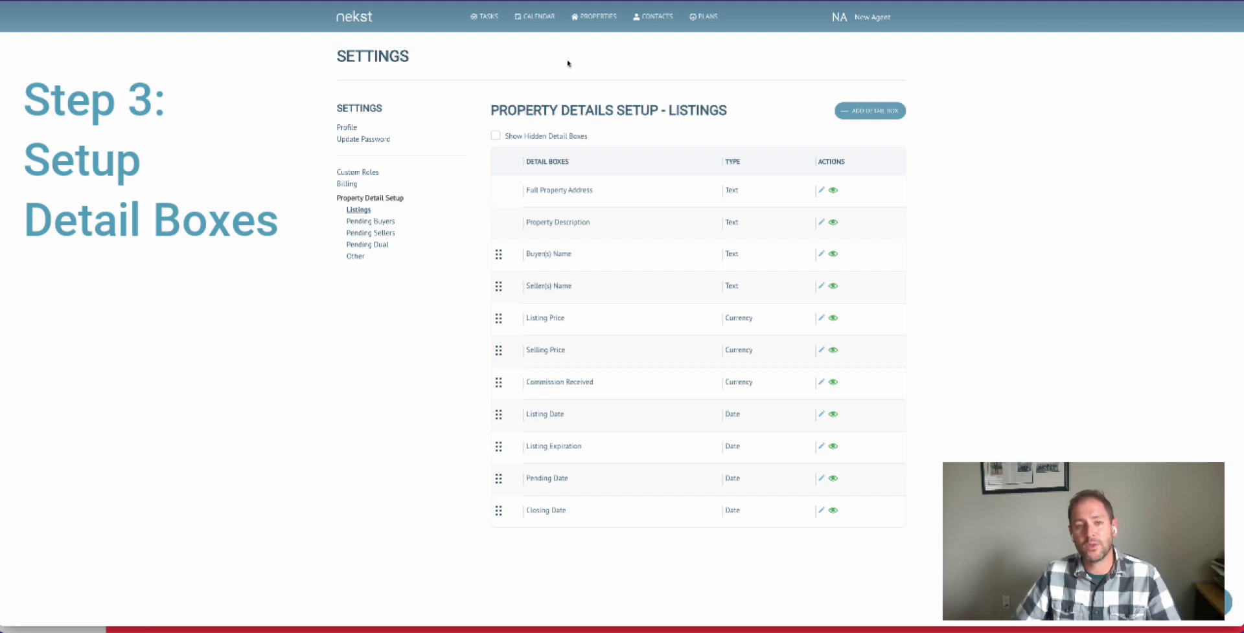
pyautogui.click(591, 20)
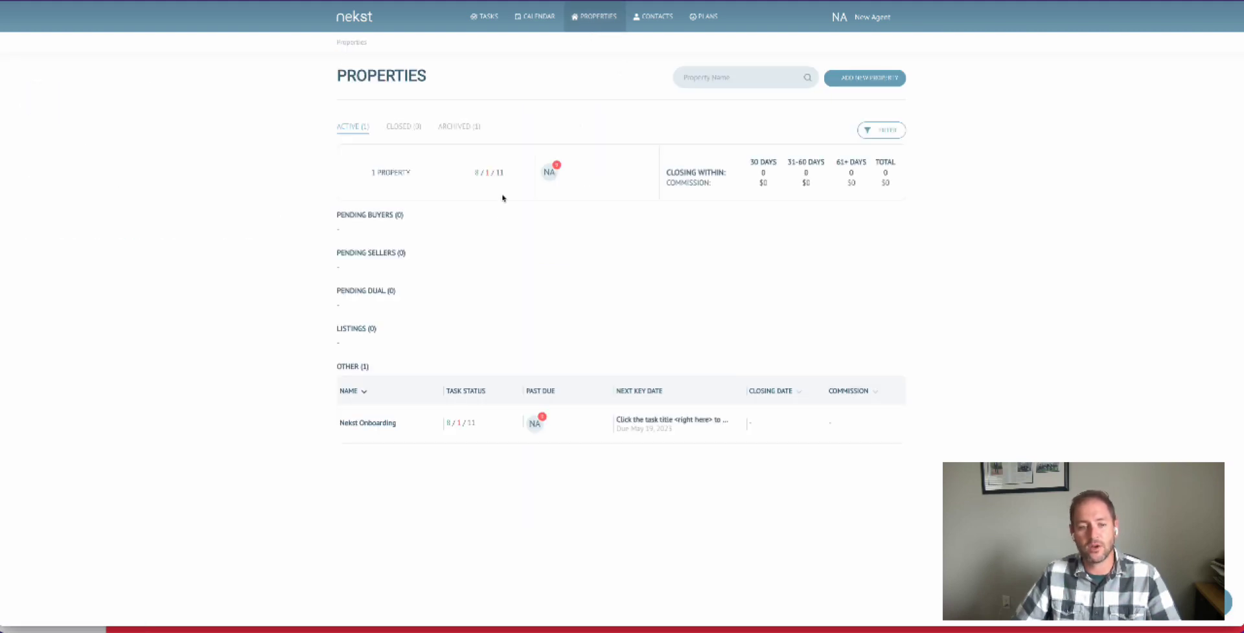
pyautogui.click(382, 422)
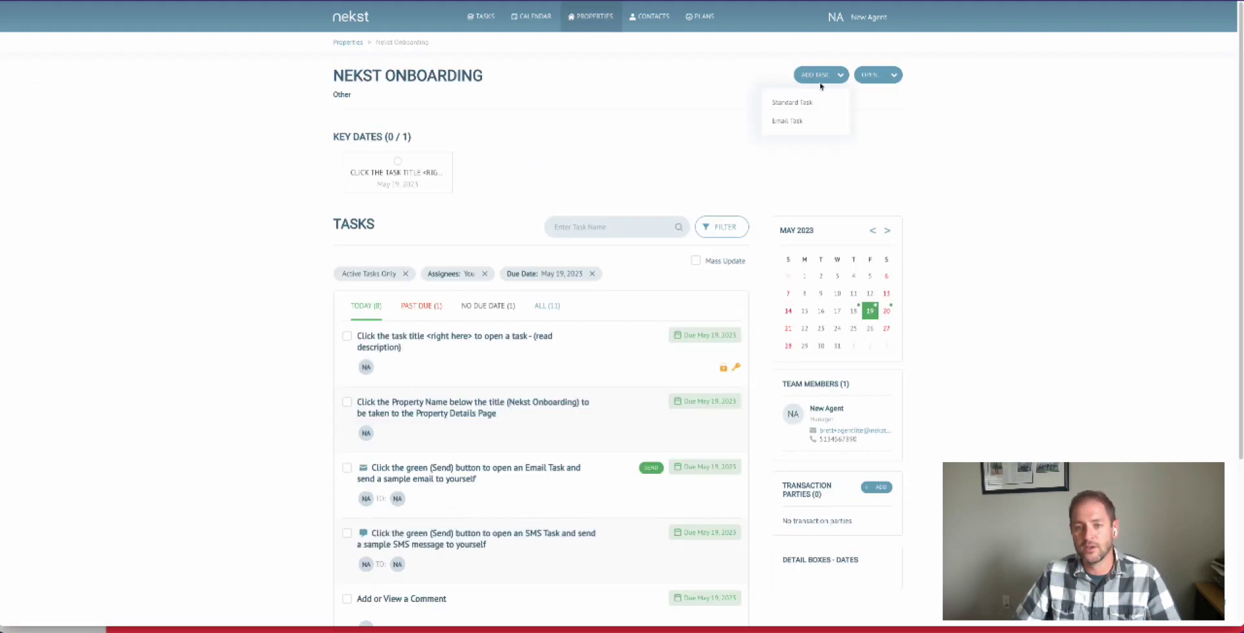
pyautogui.moveTo(879, 77)
pyautogui.click(851, 103)
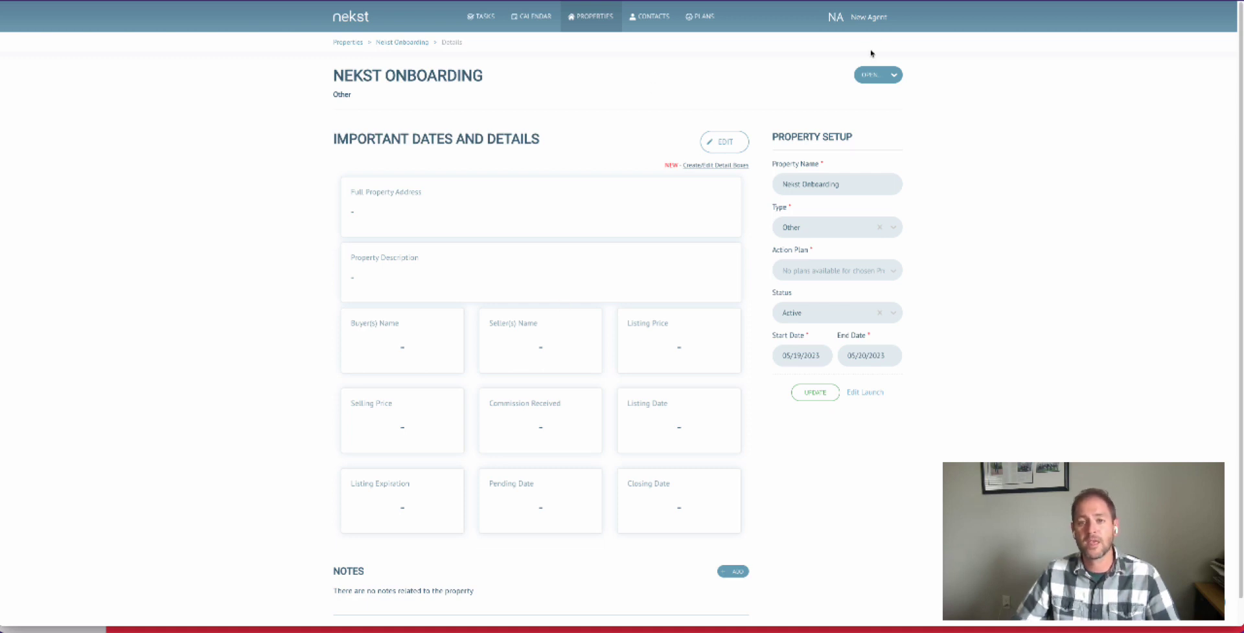
# - Open the Property Details Setup for Listings and move the Buyer(s) Name detail box below Seller(s) Name
pyautogui.click(872, 22)
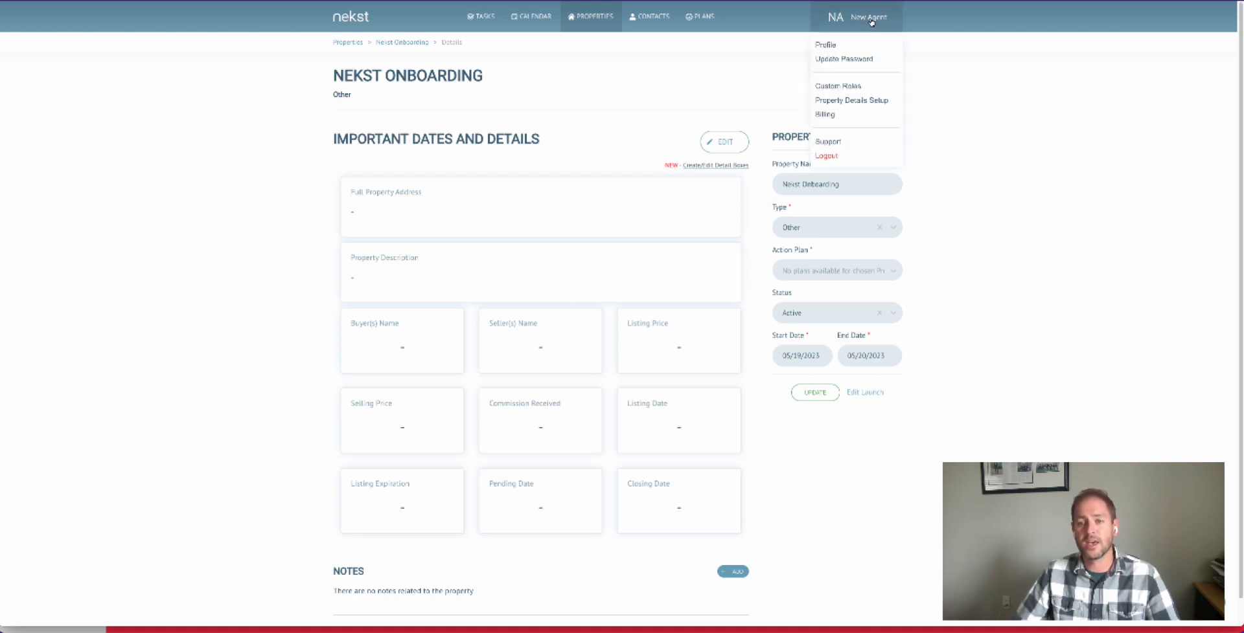
pyautogui.click(827, 102)
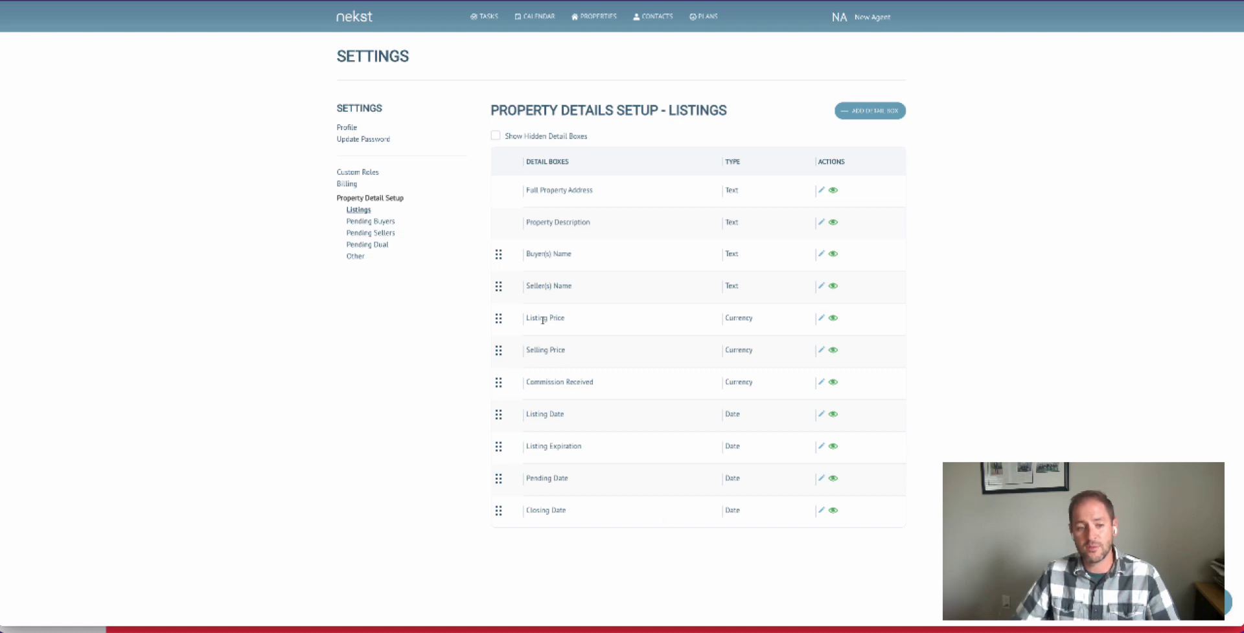
pyautogui.moveTo(498, 254); pyautogui.dragTo(499, 288)
# - Set the visibility of the Buyer(s) Name detail box to Hide and save the change
pyautogui.click(823, 285)
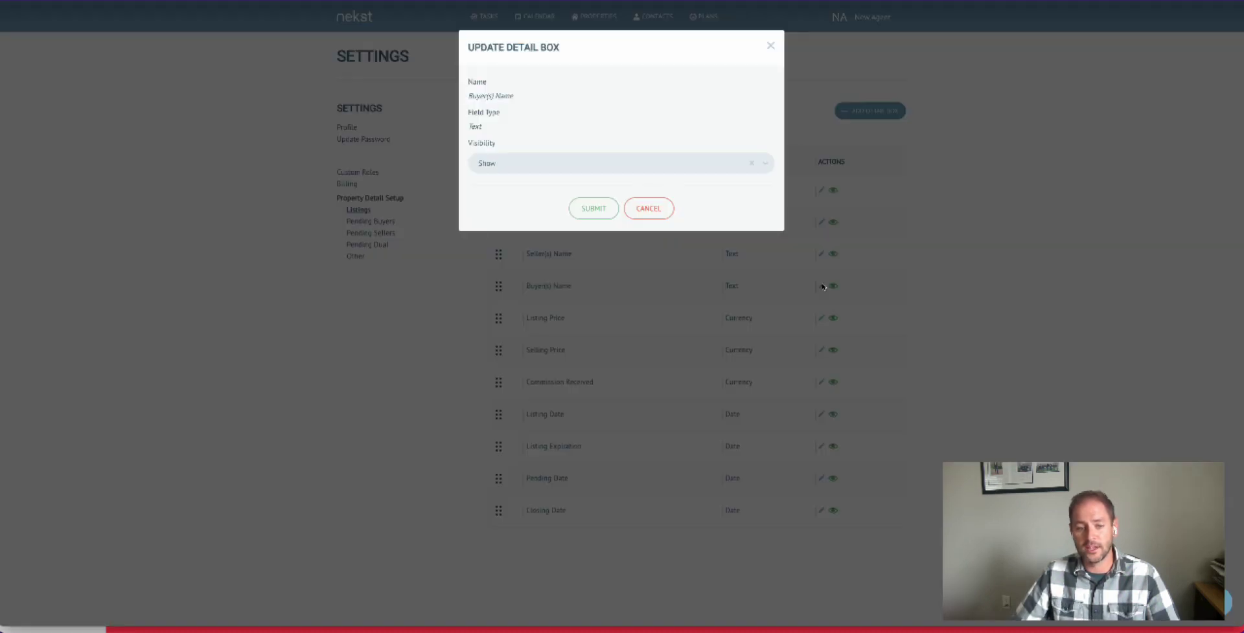
pyautogui.click(525, 166)
pyautogui.click(519, 205)
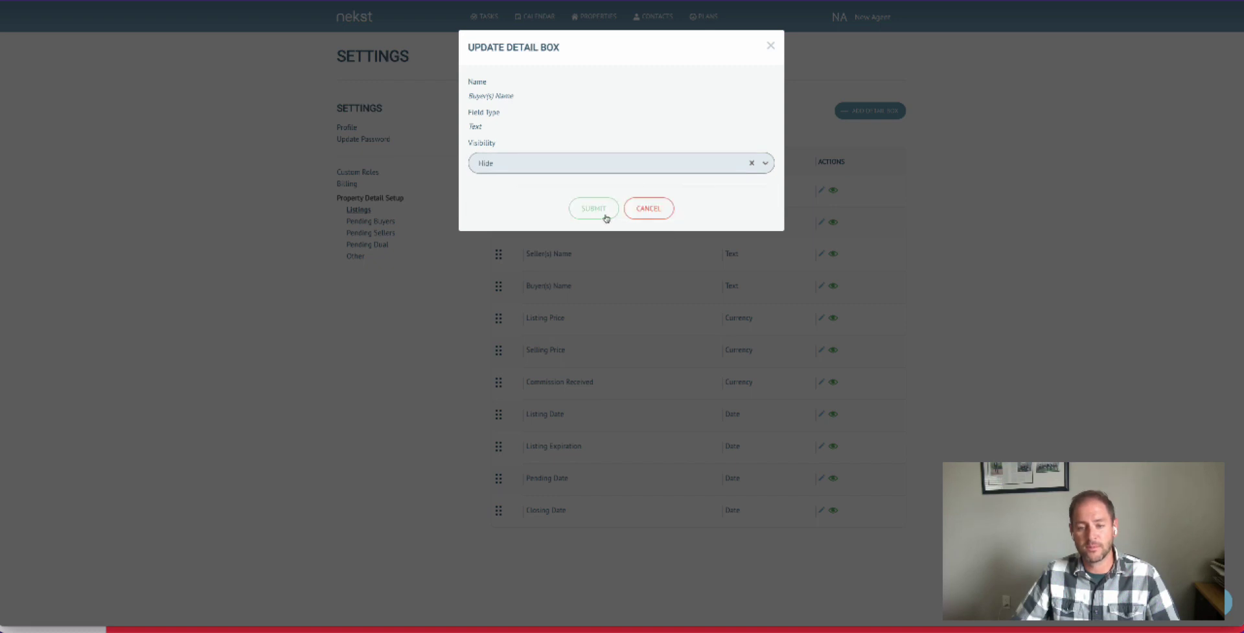
pyautogui.click(604, 214)
# - Add a Listings detail box named Inspection Period with the Date field type
pyautogui.click(879, 115)
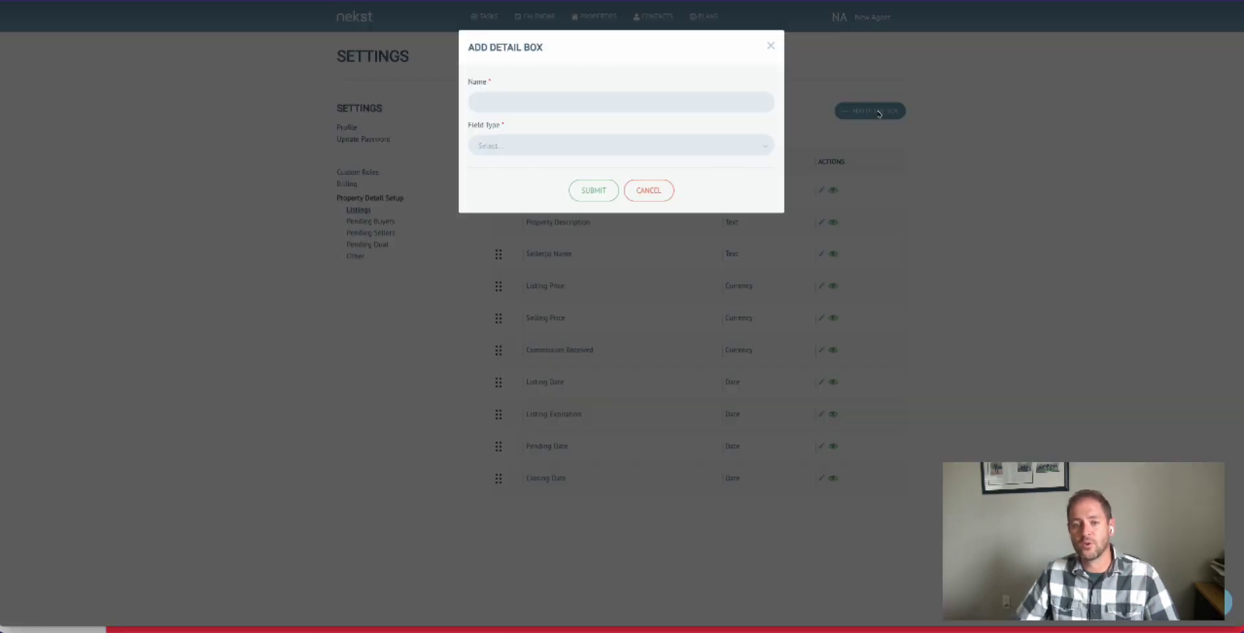
pyautogui.click(492, 95)
pyautogui.write('In')
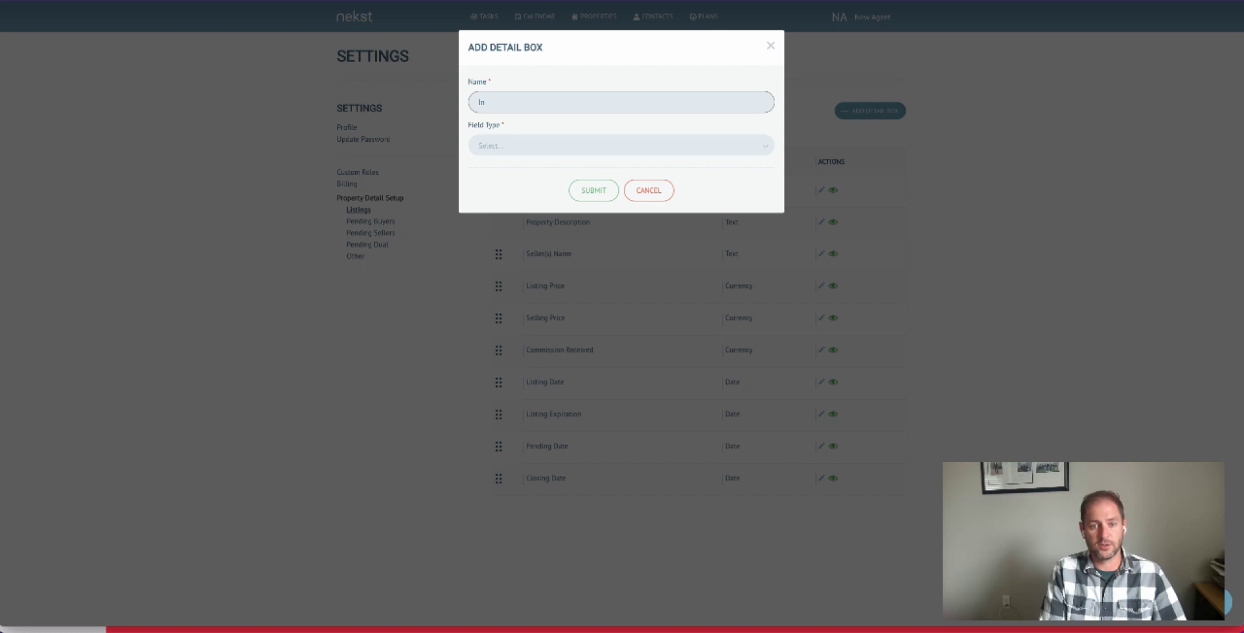
pyautogui.write('pespection Period')
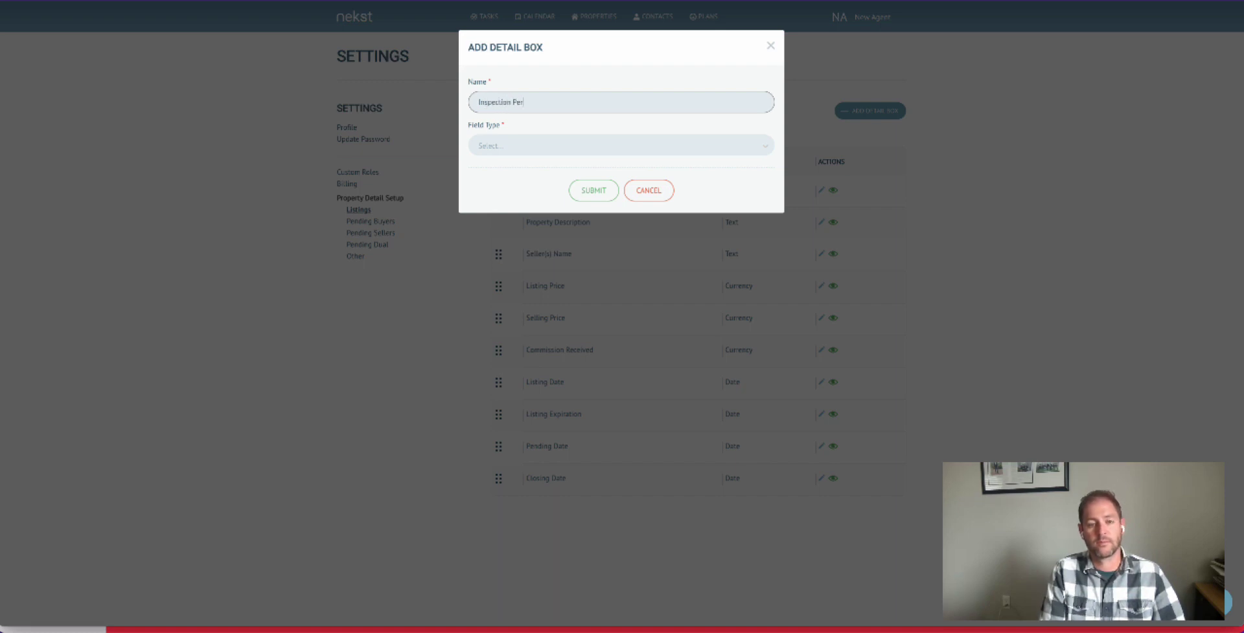
pyautogui.click(498, 149)
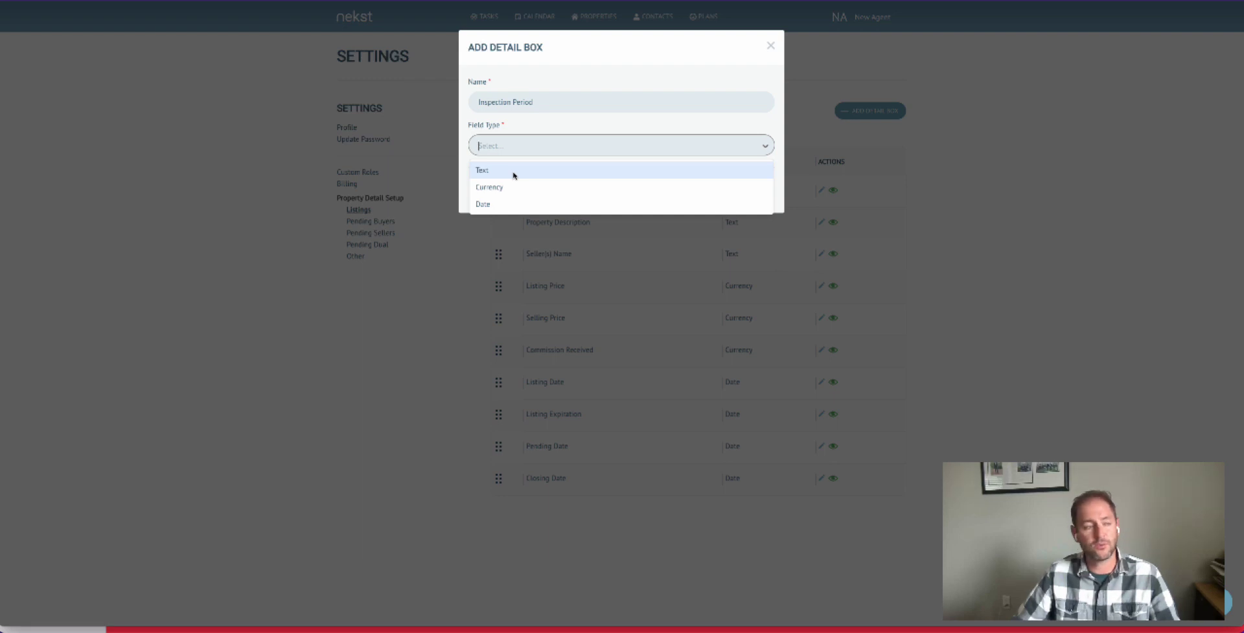
pyautogui.click(508, 206)
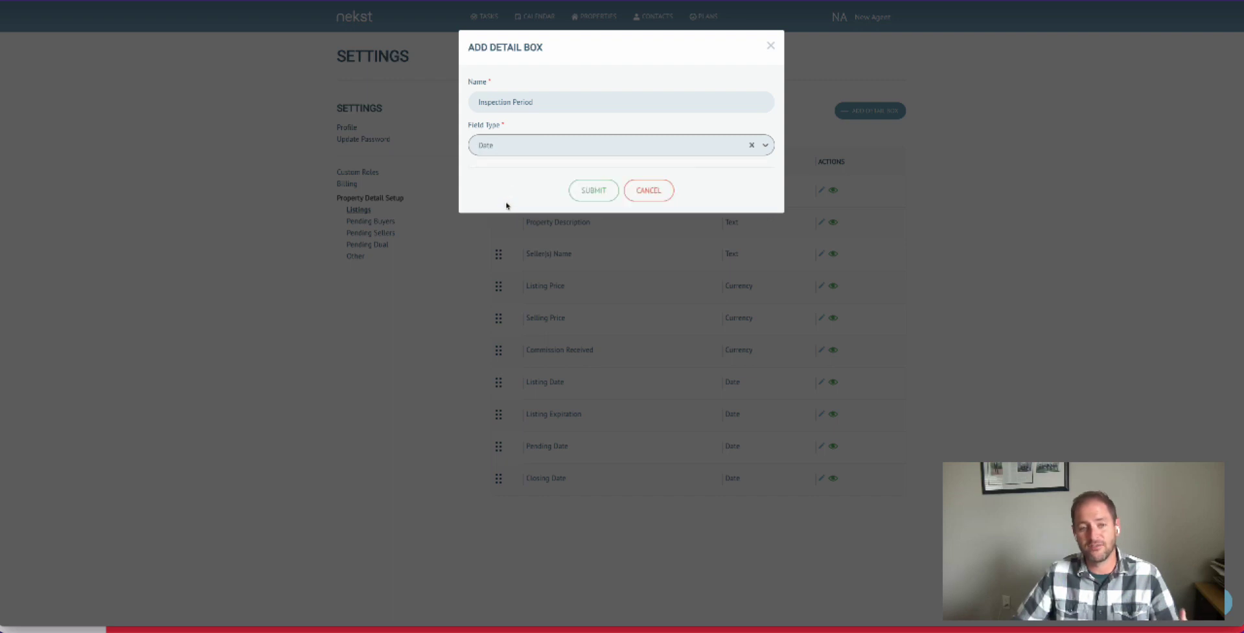
pyautogui.click(594, 190)
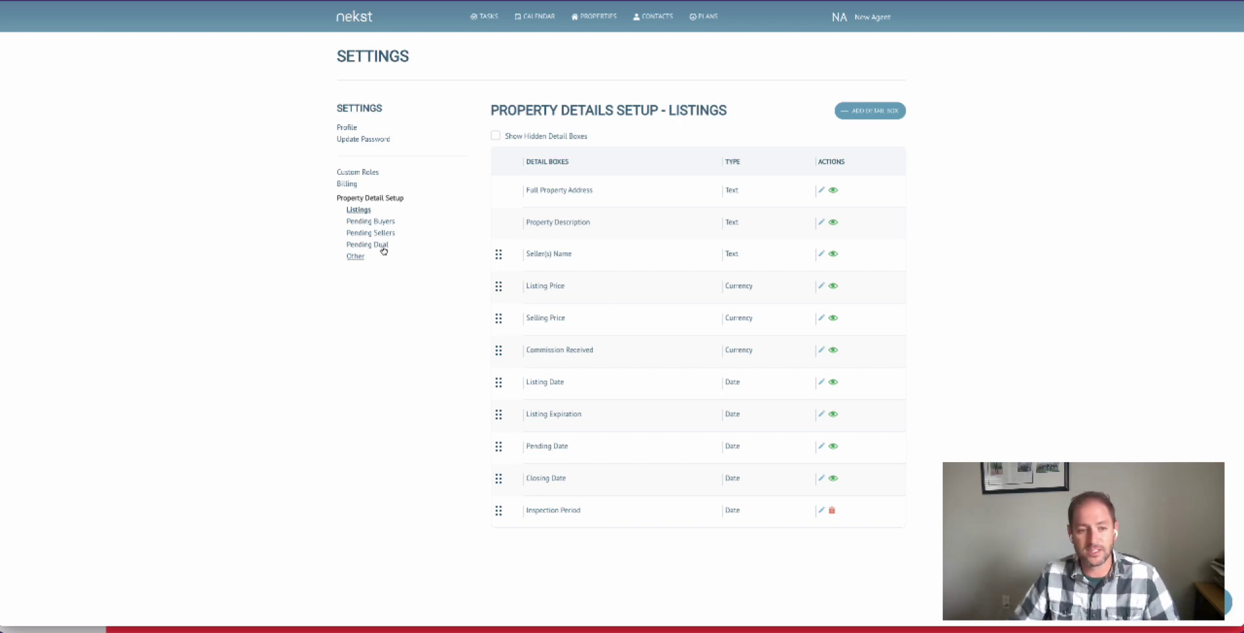
# - Look through the detail box setups for Pending Buyers, Pending Sellers, Pending Dual and Other
pyautogui.click(371, 221)
pyautogui.click(371, 234)
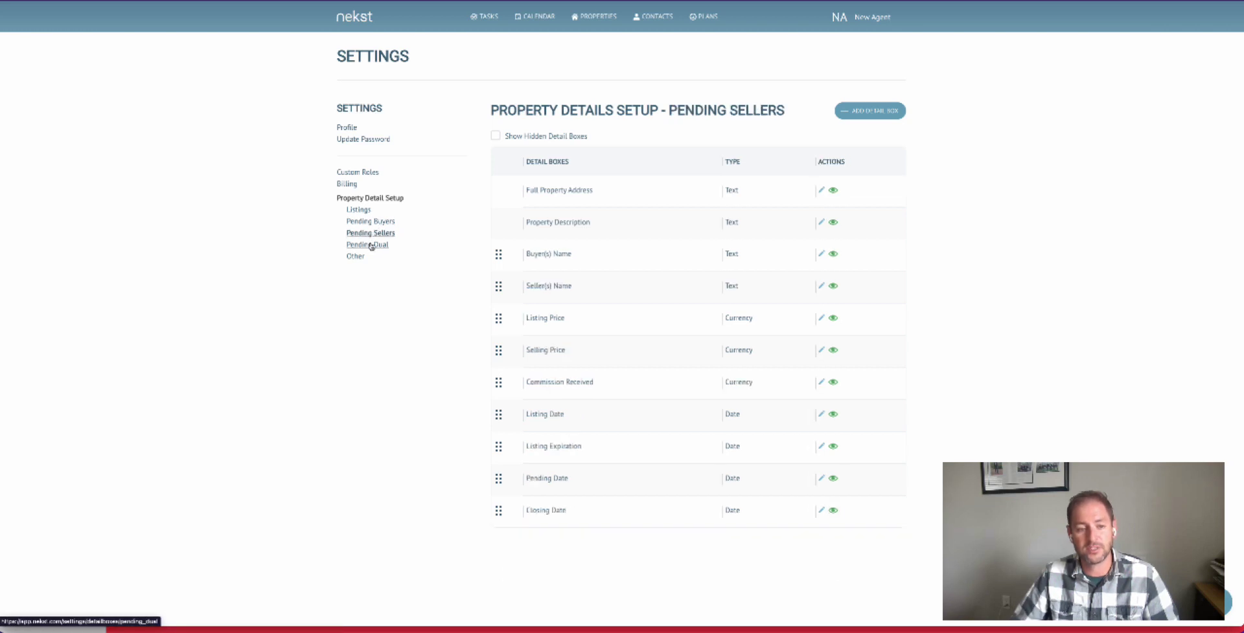
pyautogui.click(367, 245)
pyautogui.click(356, 256)
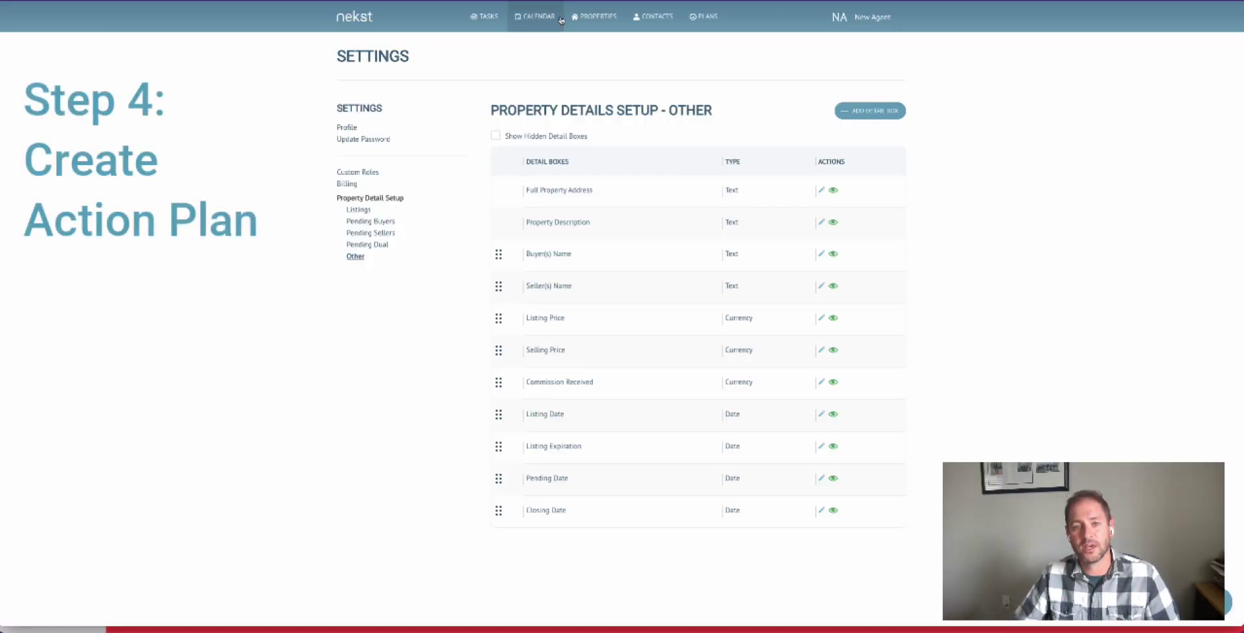
# - Open the Nekst 2.0 - Buyer Financing Closing Plan action plan and review its tasks
pyautogui.click(705, 17)
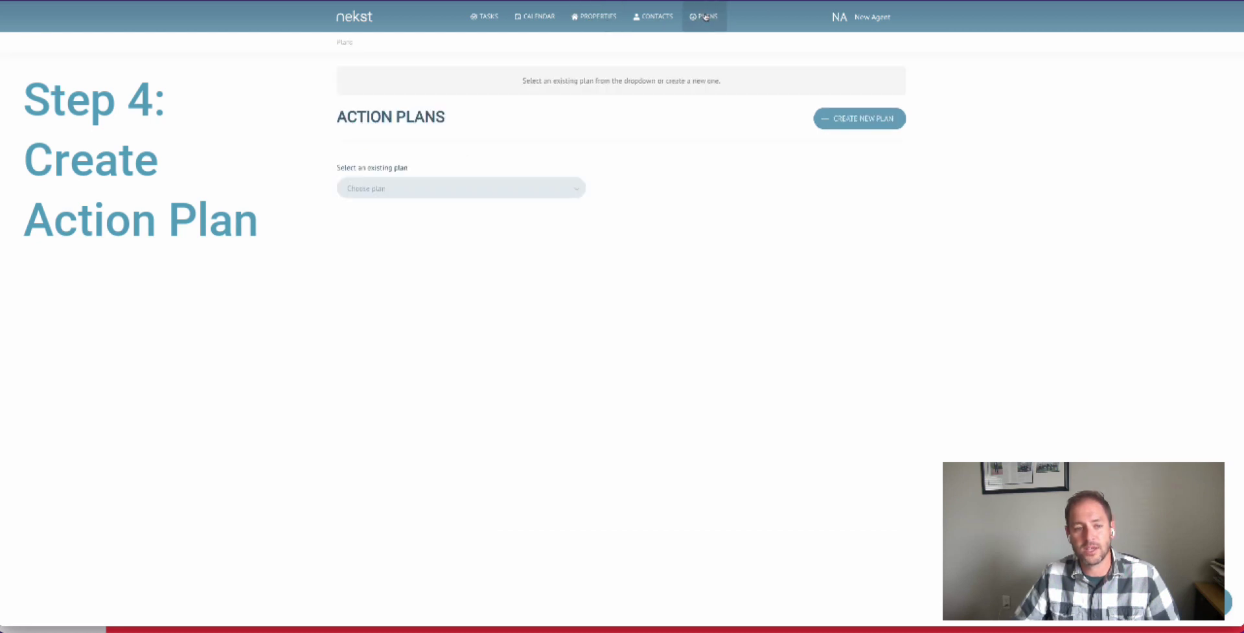
pyautogui.click(417, 189)
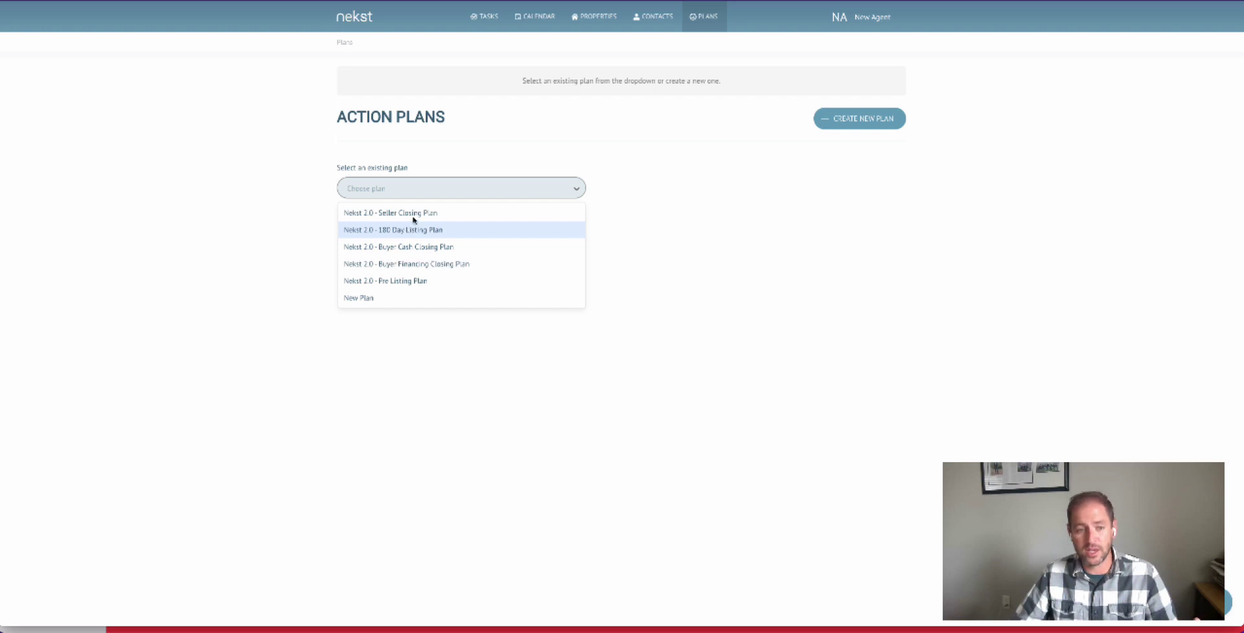
pyautogui.click(416, 263)
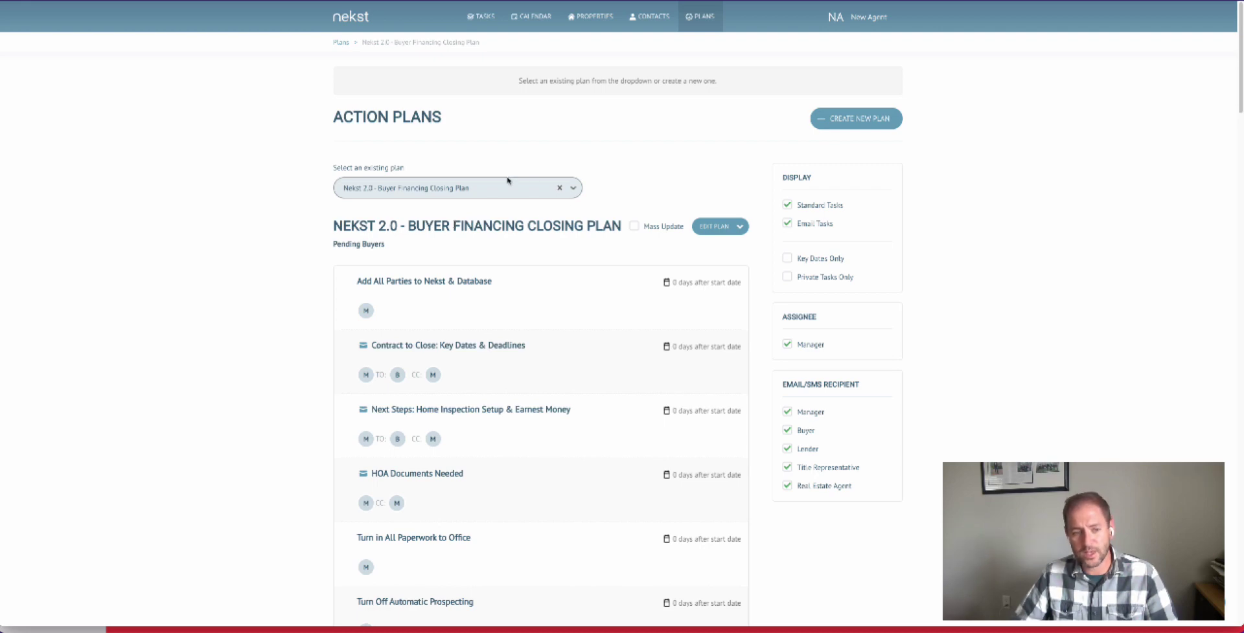
pyautogui.scroll(-1, 504, 363)
pyautogui.scroll(-1, 504, 362)
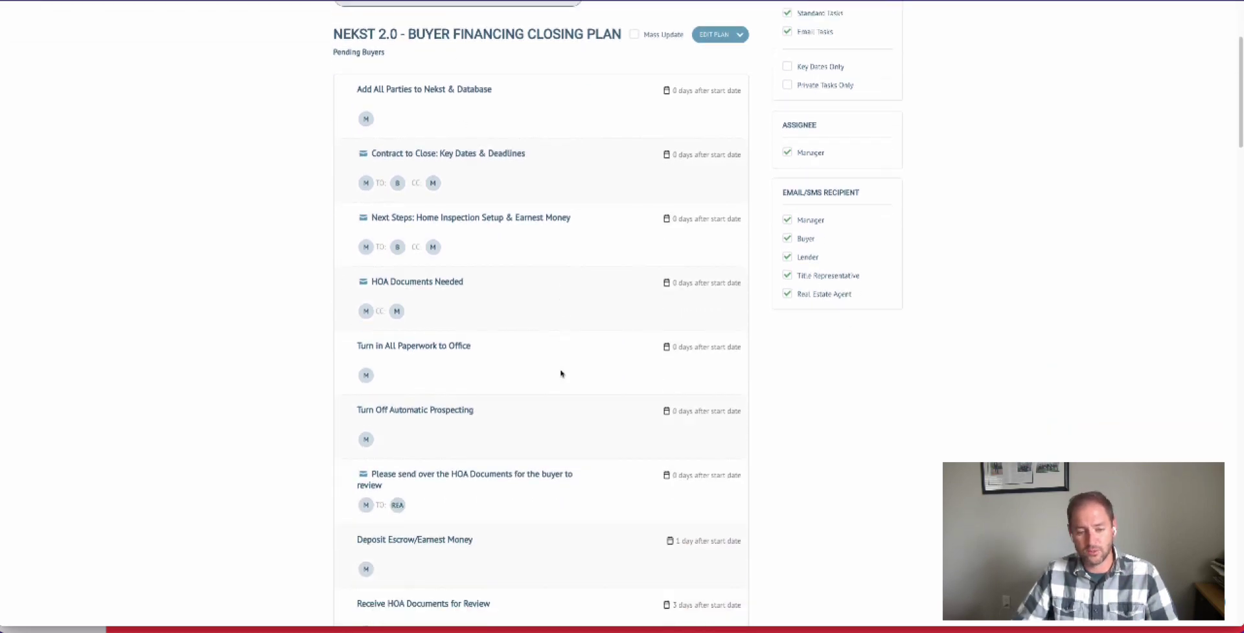
pyautogui.scroll(3, 561, 369)
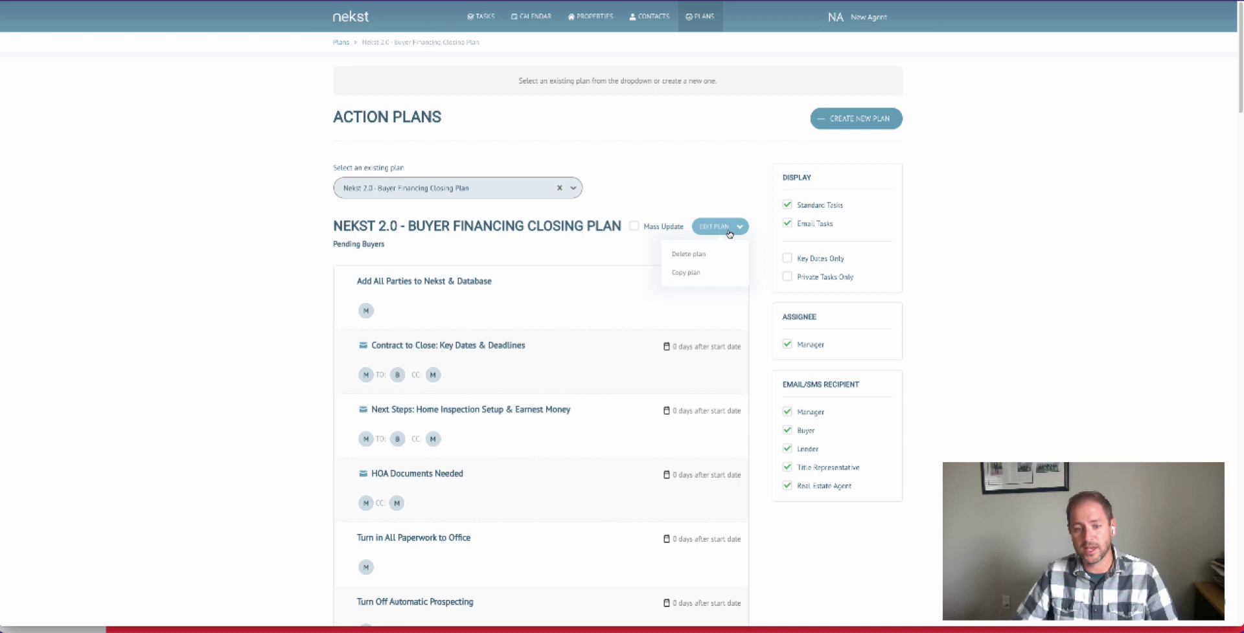
# - Copy the Buyer Financing Closing Plan under a new name combining the agent's first name and "Closing Plan"
pyautogui.click(705, 275)
pyautogui.click(511, 342)
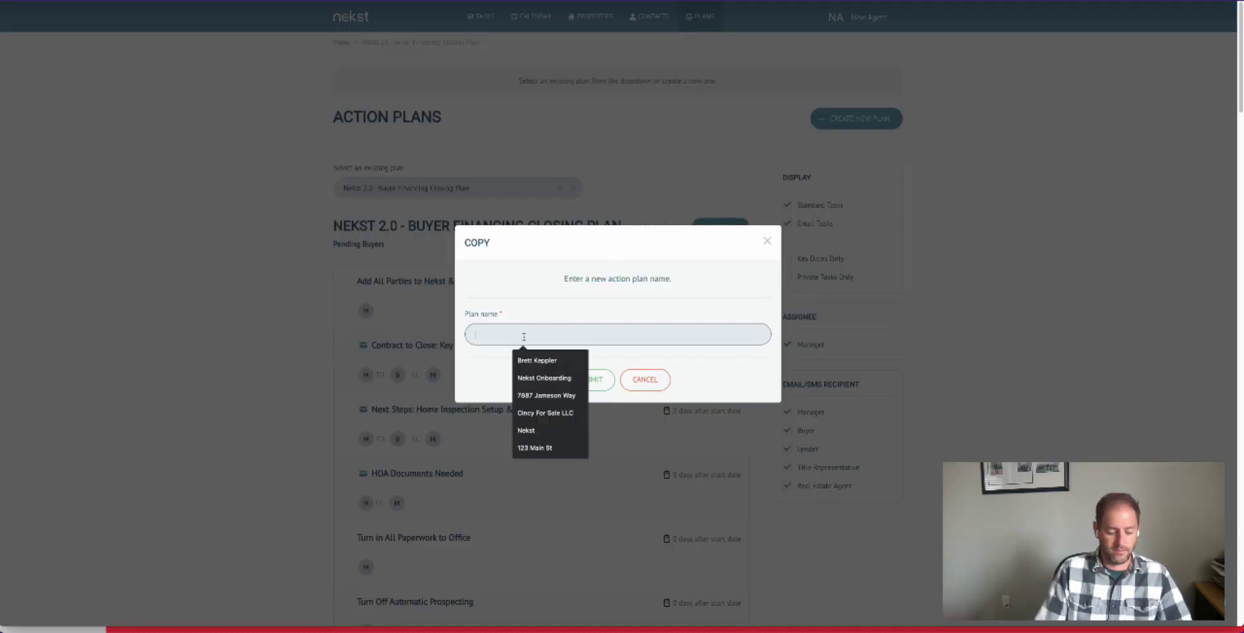
pyautogui.write("Brett's Closing Plan")
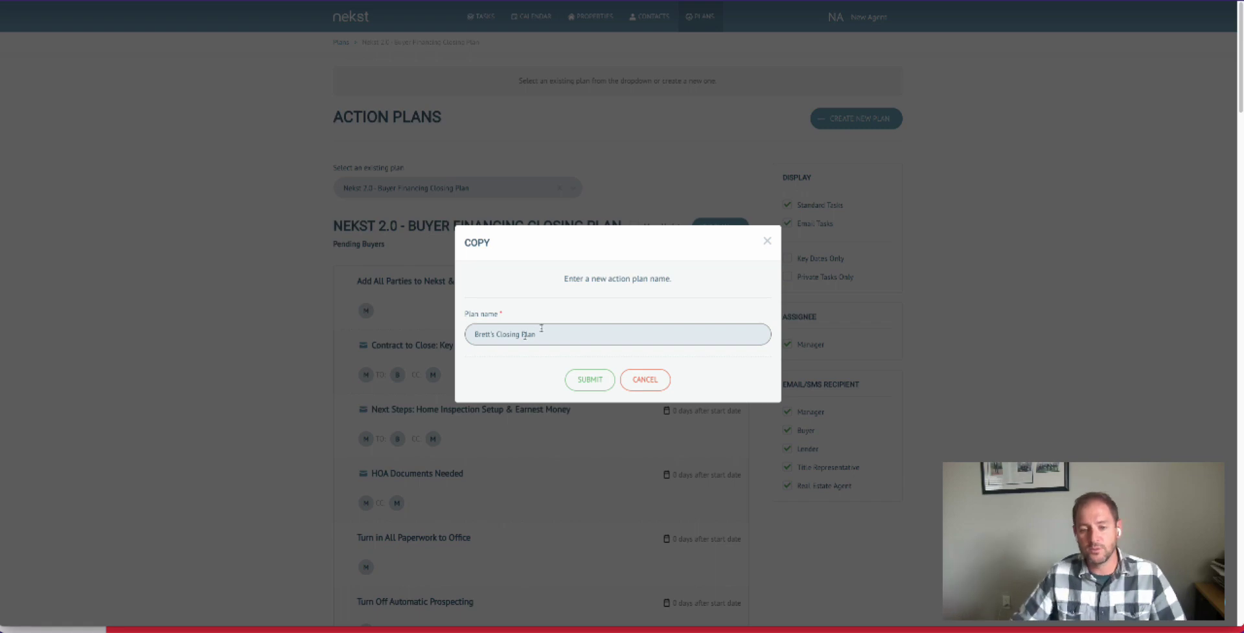
pyautogui.click(589, 380)
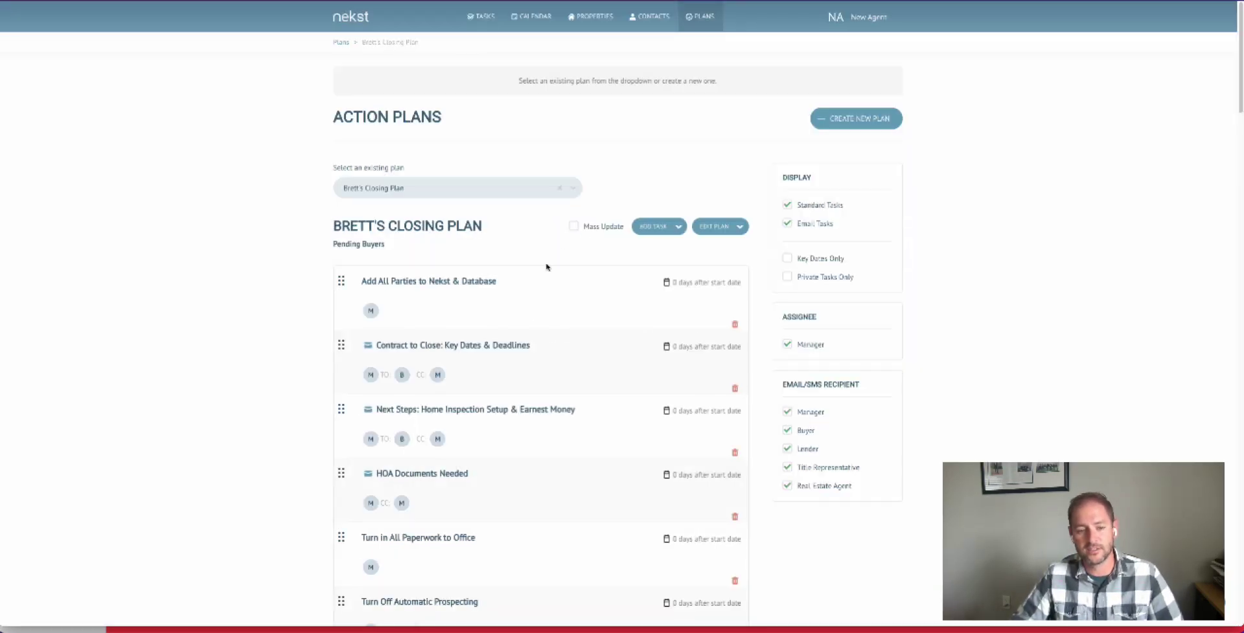
# - Delete the Turn Off Automatic Prospecting task from the copied closing plan
pyautogui.scroll(-1, 516, 283)
pyautogui.scroll(-2, 517, 282)
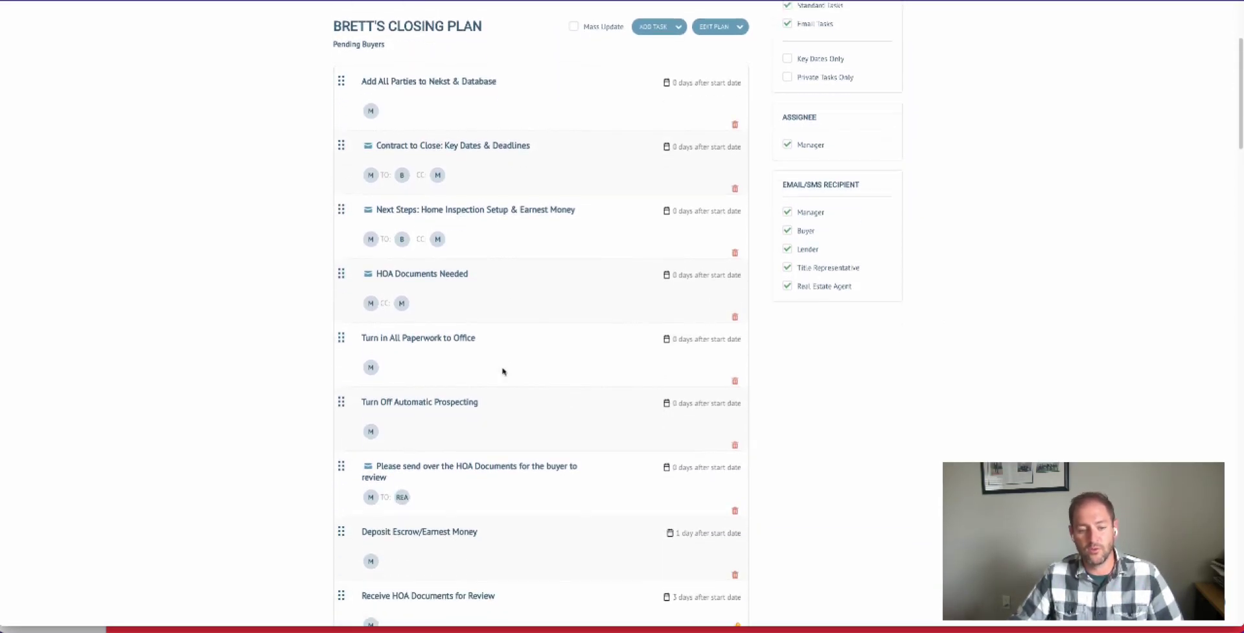
pyautogui.click(734, 443)
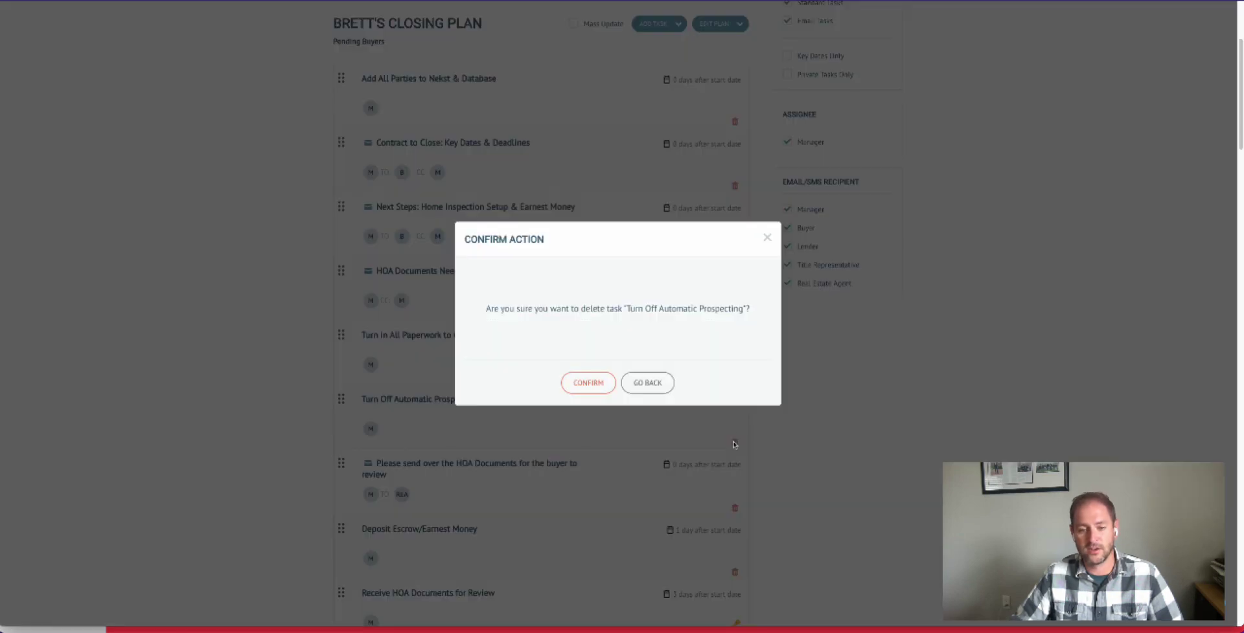
pyautogui.click(602, 387)
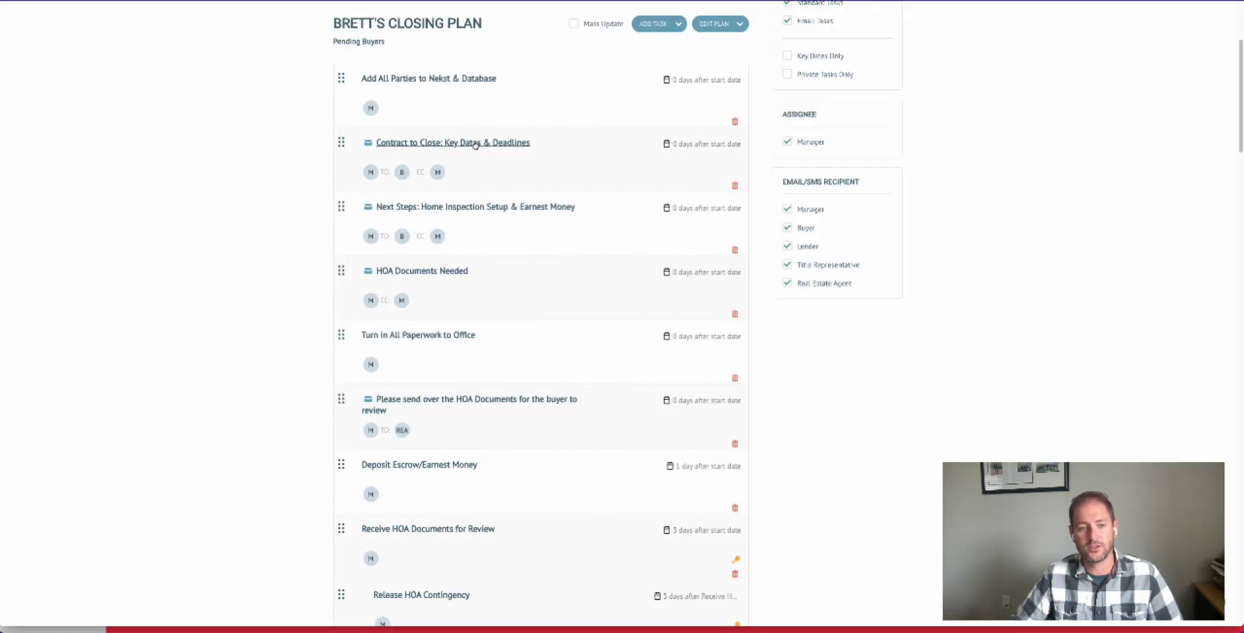
# - Set the Contract to Close: Key Dates & Deadlines email task to be due 1 day after the start date
pyautogui.click(476, 143)
pyautogui.click(511, 182)
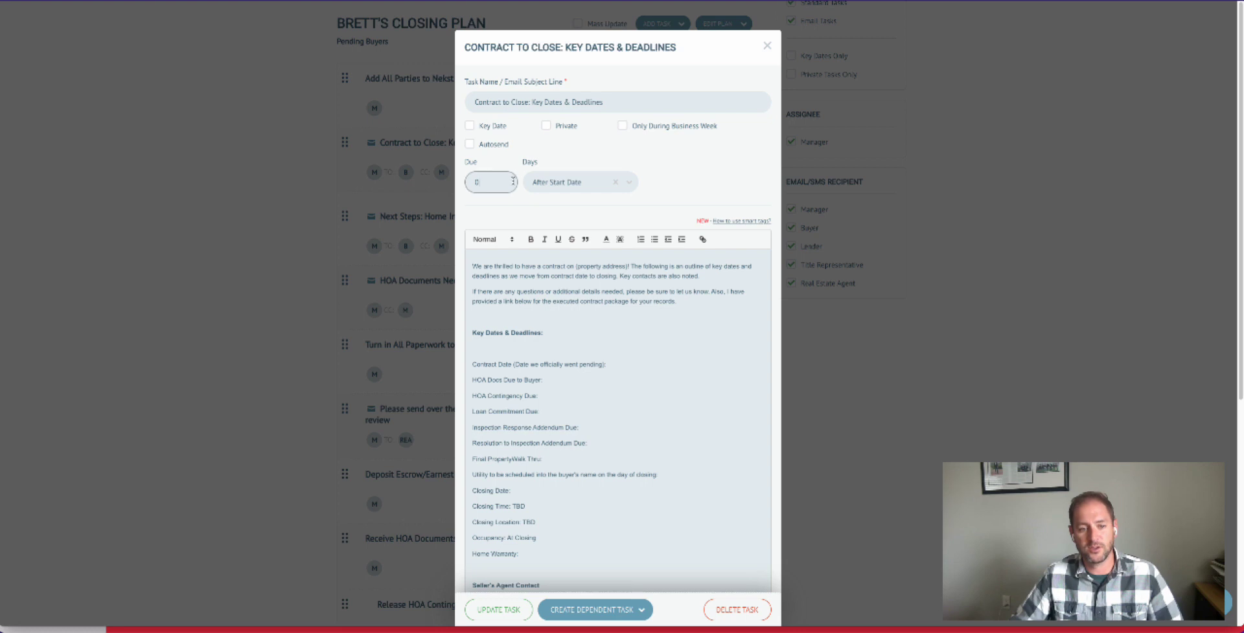
pyautogui.press('BackSpace')
pyautogui.write('1')
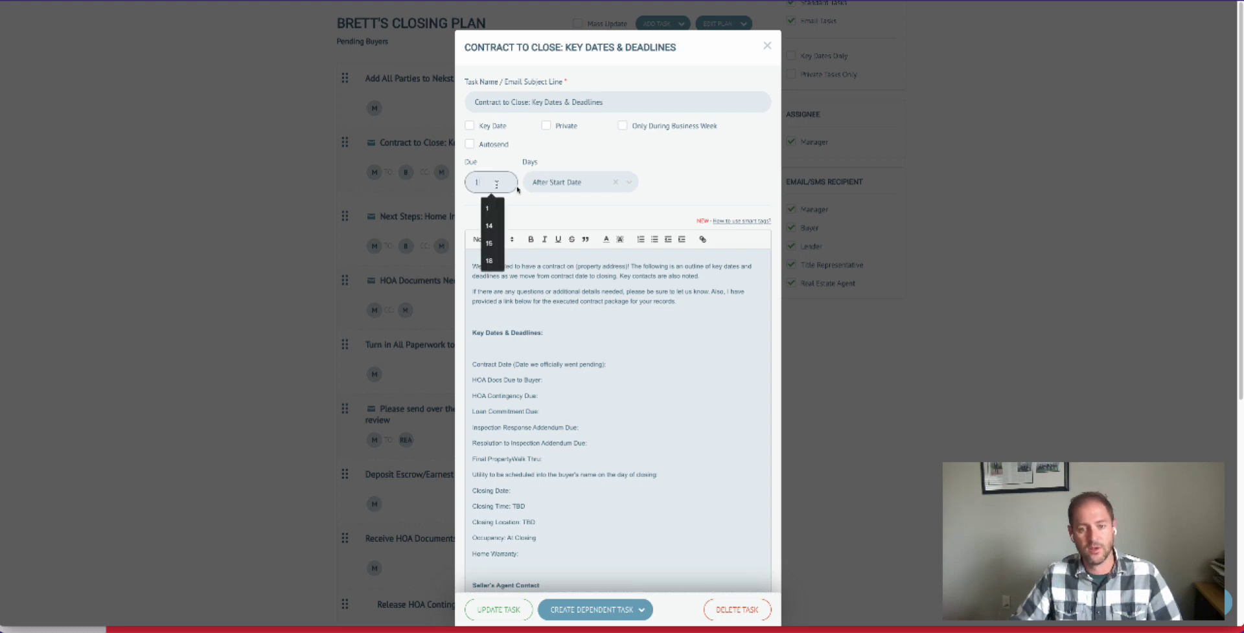
pyautogui.click(555, 187)
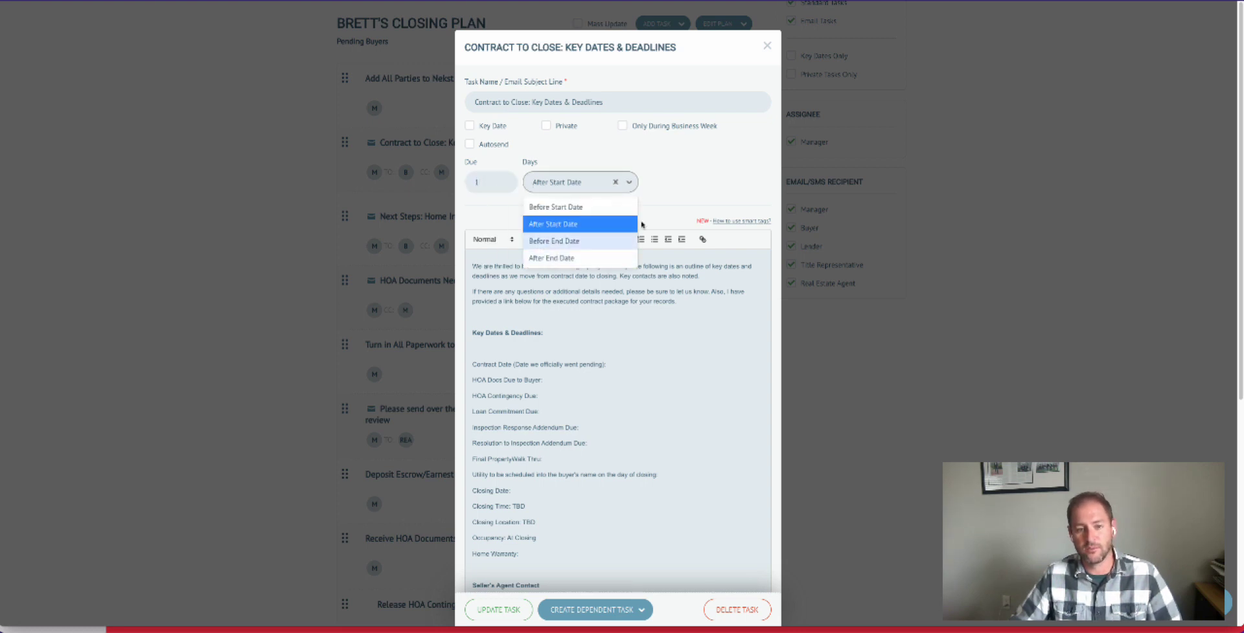
pyautogui.click(682, 193)
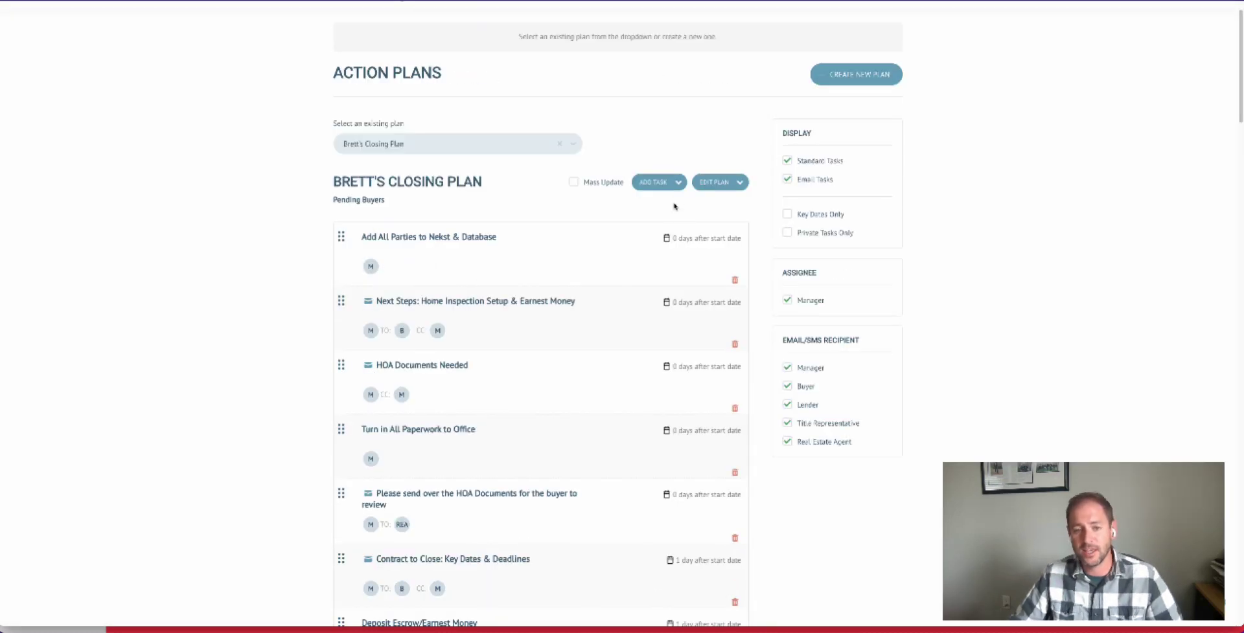
# - Check the task types available to add, and review the 1 Step Closer (Past HOA Contingency) text message task
pyautogui.click(671, 183)
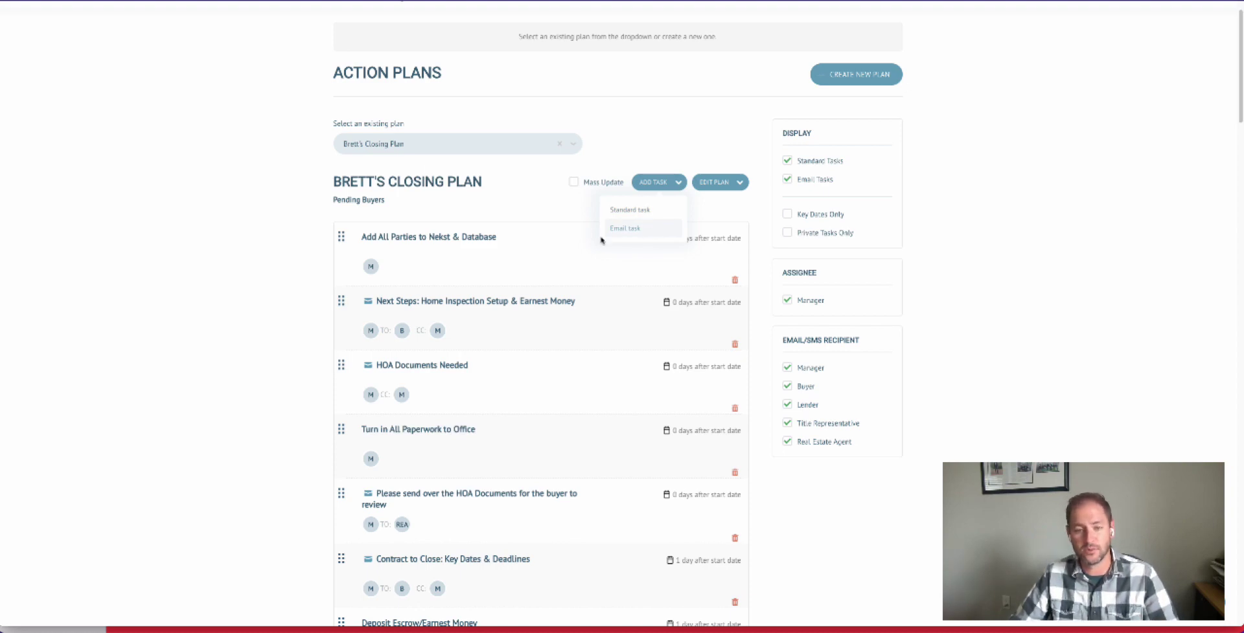
pyautogui.scroll(-4, 569, 269)
pyautogui.scroll(-4, 567, 324)
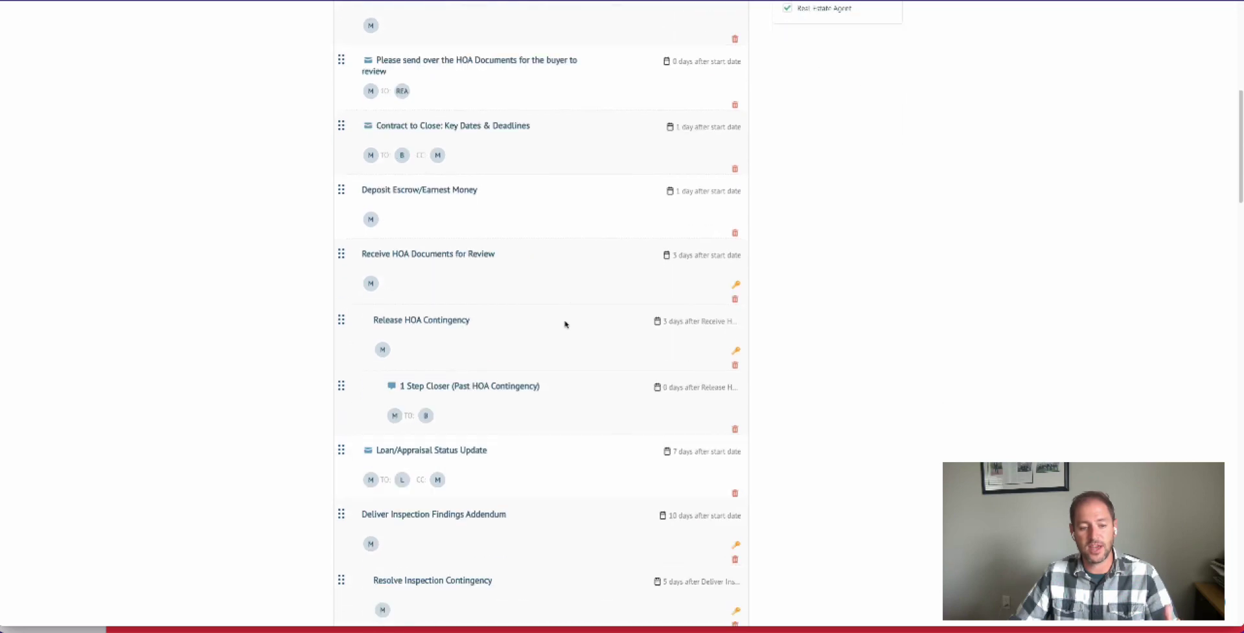
pyautogui.click(462, 296)
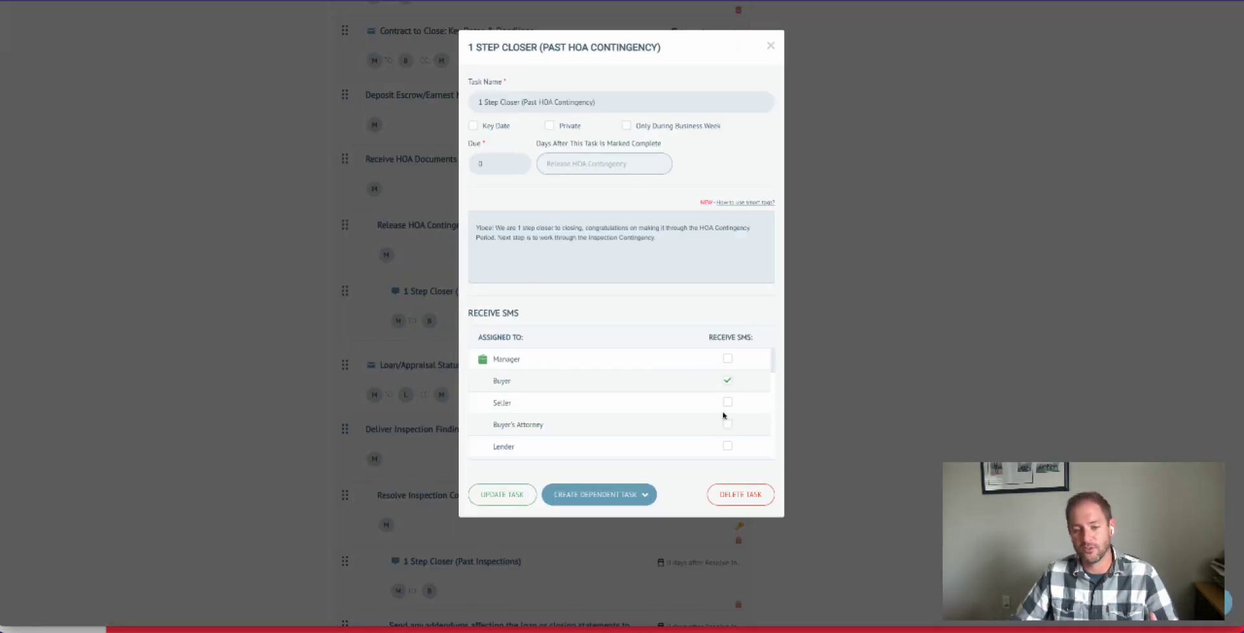
pyautogui.click(770, 46)
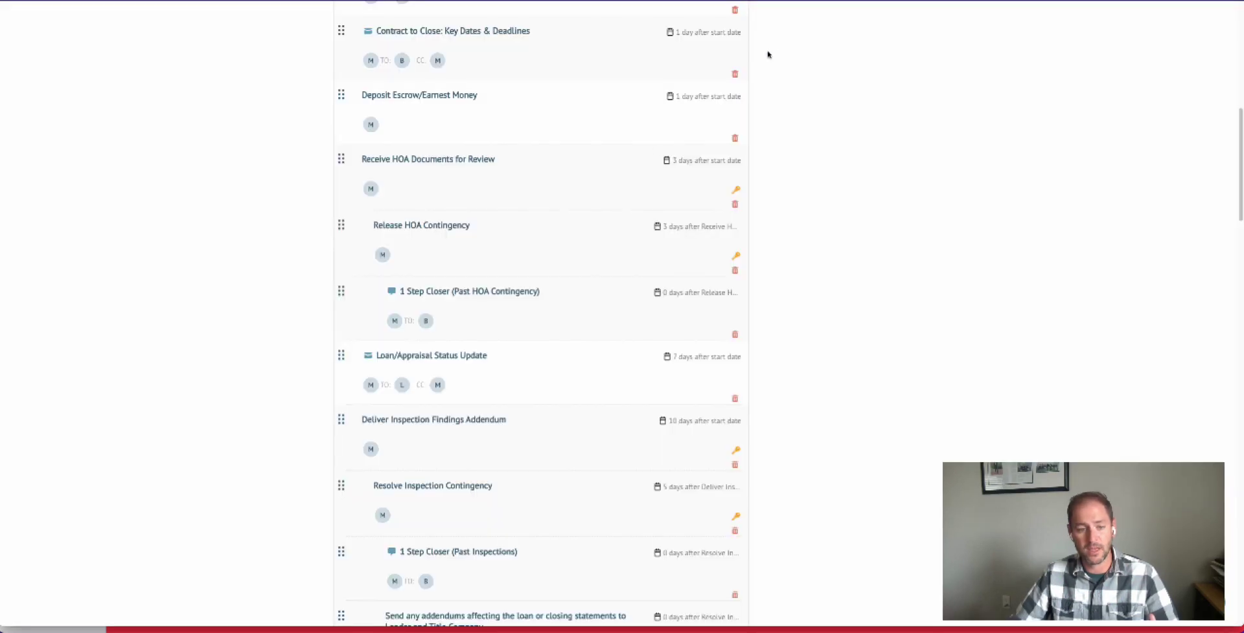
# - Review the settings of the Add All Parties to Nekst & Database task
pyautogui.scroll(4, 566, 261)
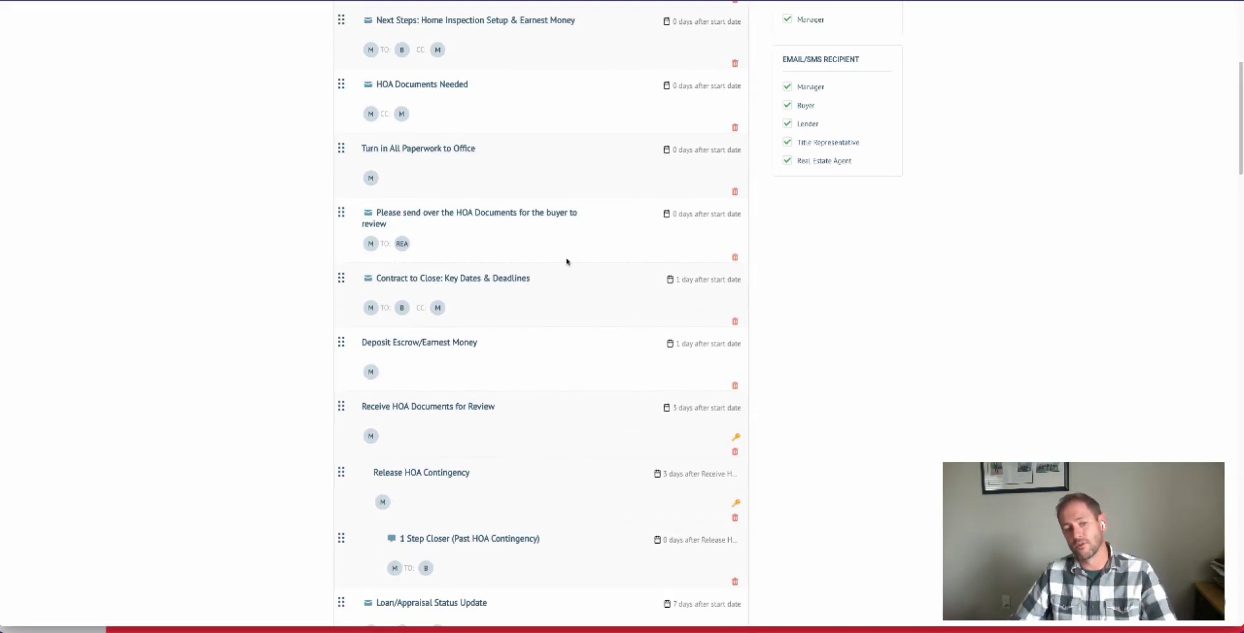
pyautogui.scroll(3, 567, 262)
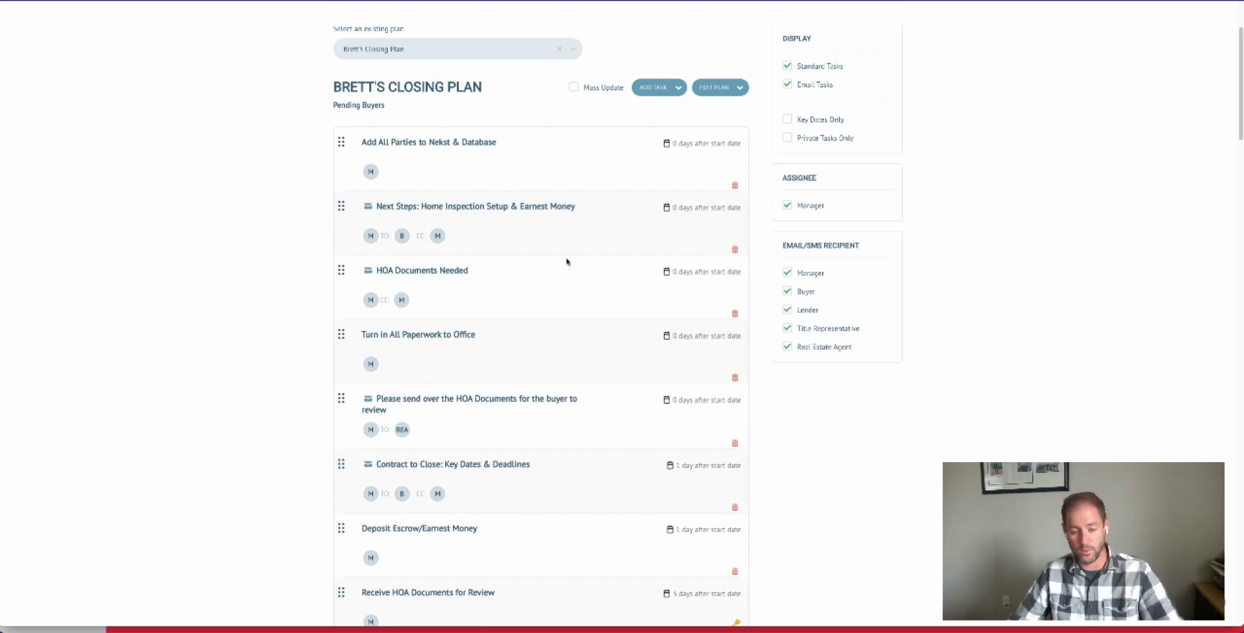
pyautogui.scroll(2, 567, 262)
pyautogui.click(417, 233)
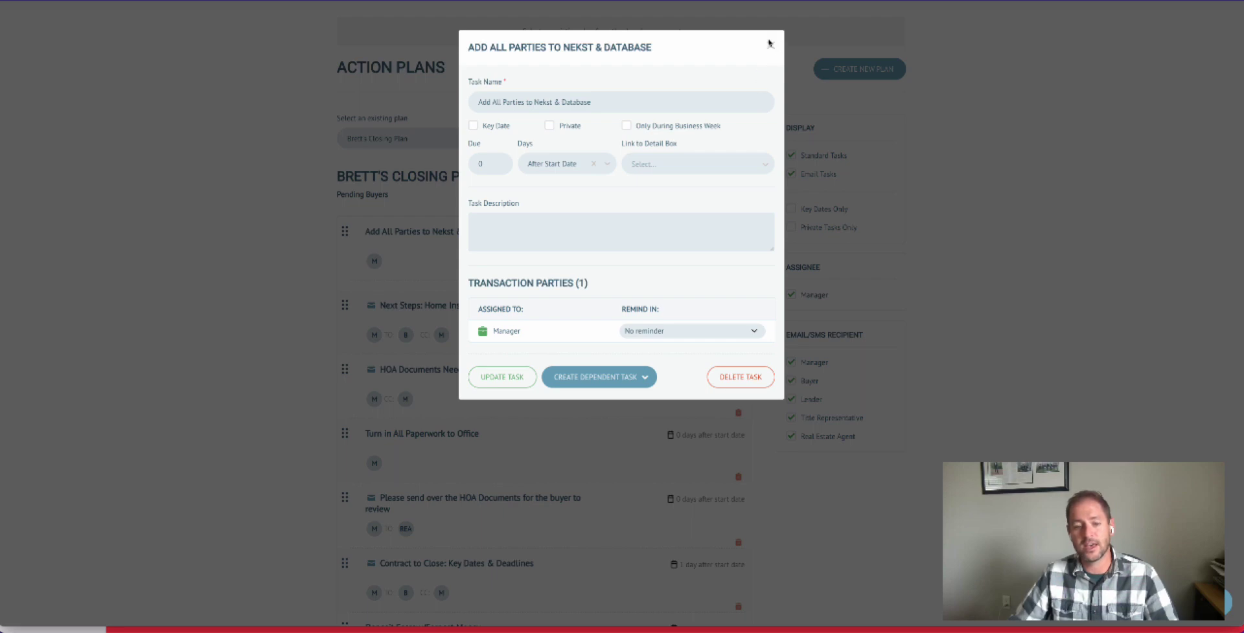
pyautogui.click(770, 44)
# - Try adding Seller and Buyer's Attorney as email recipients of the Contract to Close: Key Dates & Deadlines task, and close it without saving
pyautogui.scroll(-2, 395, 468)
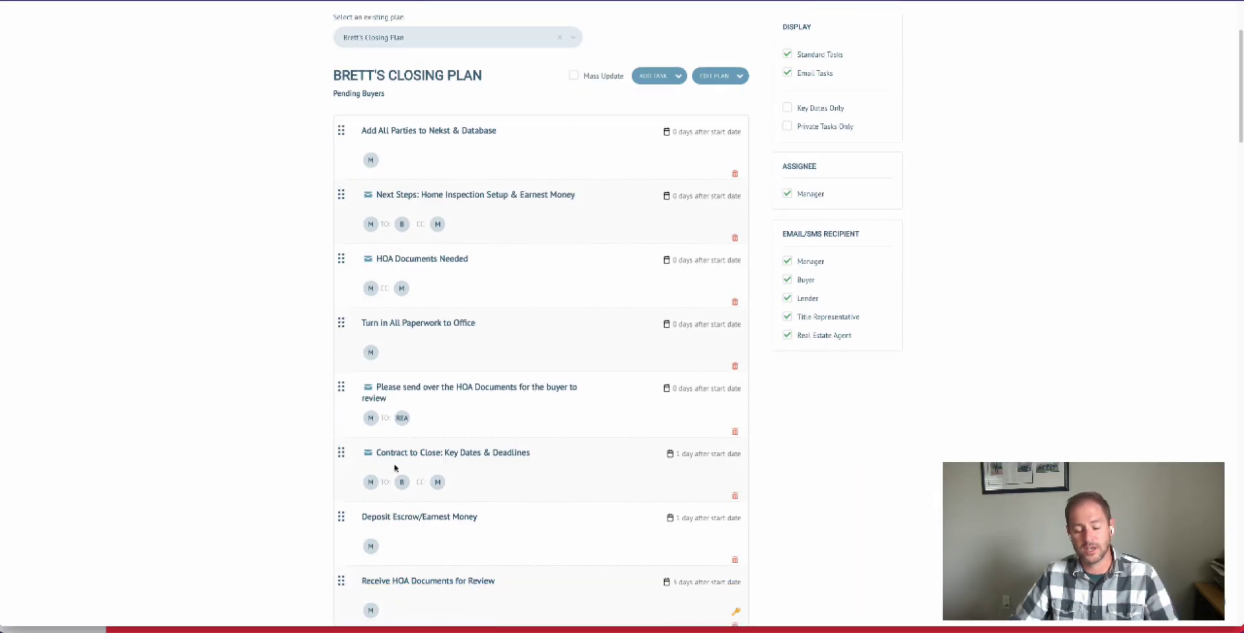
pyautogui.click(454, 453)
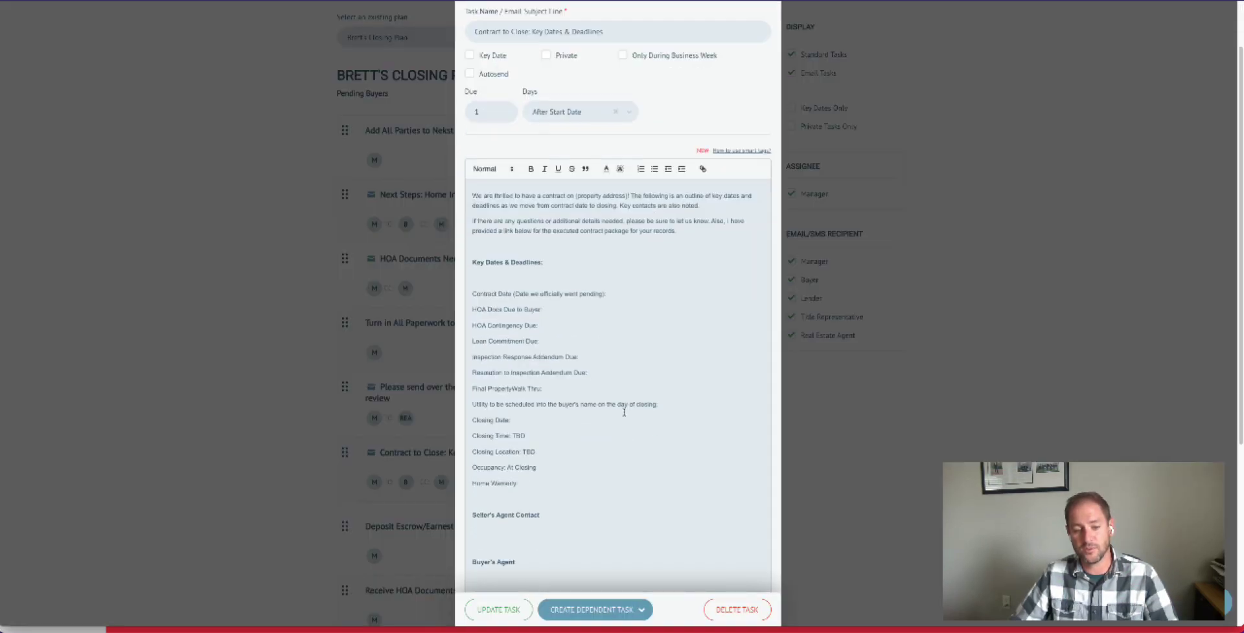
pyautogui.scroll(-4, 623, 413)
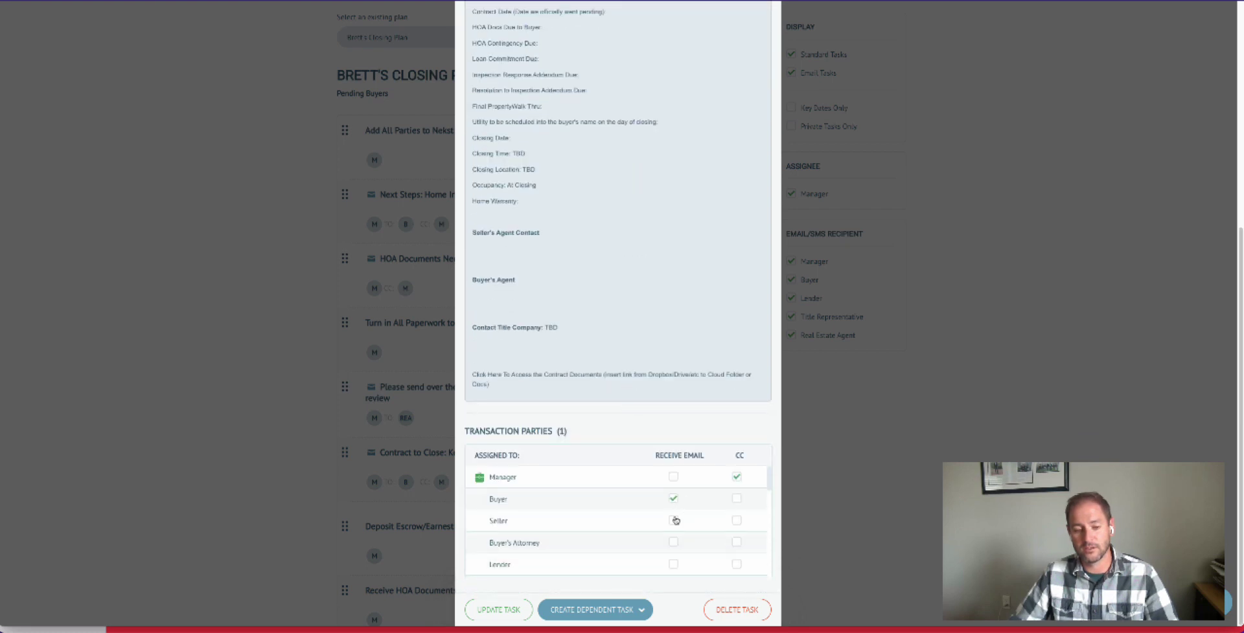
pyautogui.click(673, 542)
pyautogui.click(674, 521)
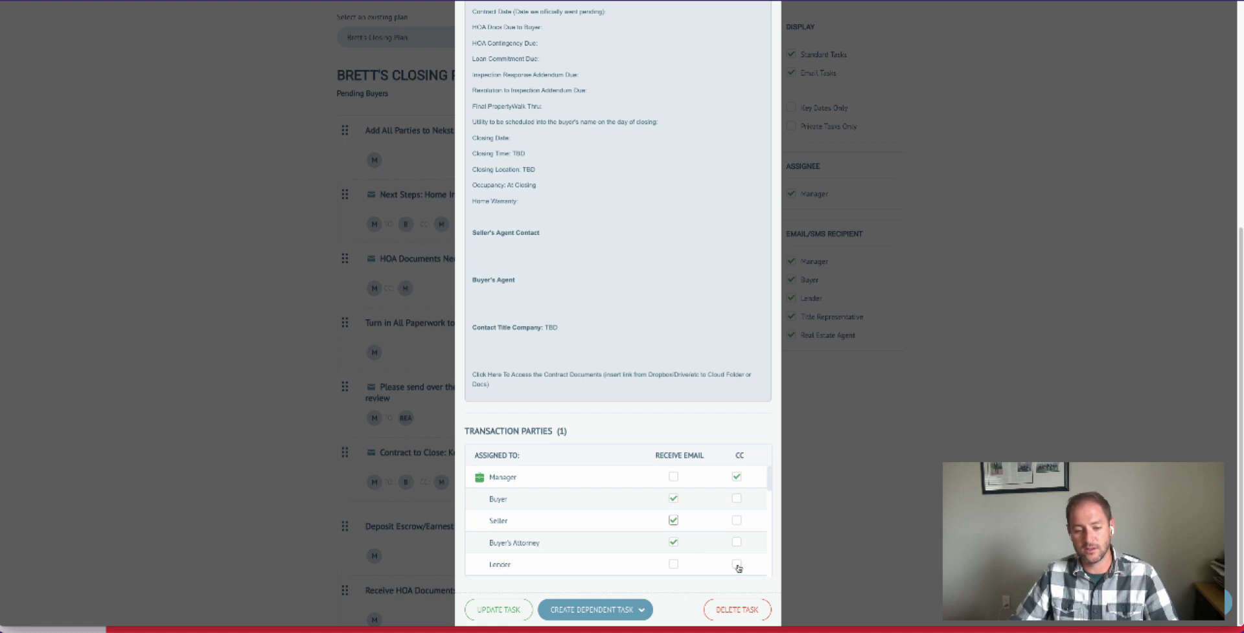
pyautogui.scroll(-3, 706, 512)
pyautogui.scroll(-3, 708, 507)
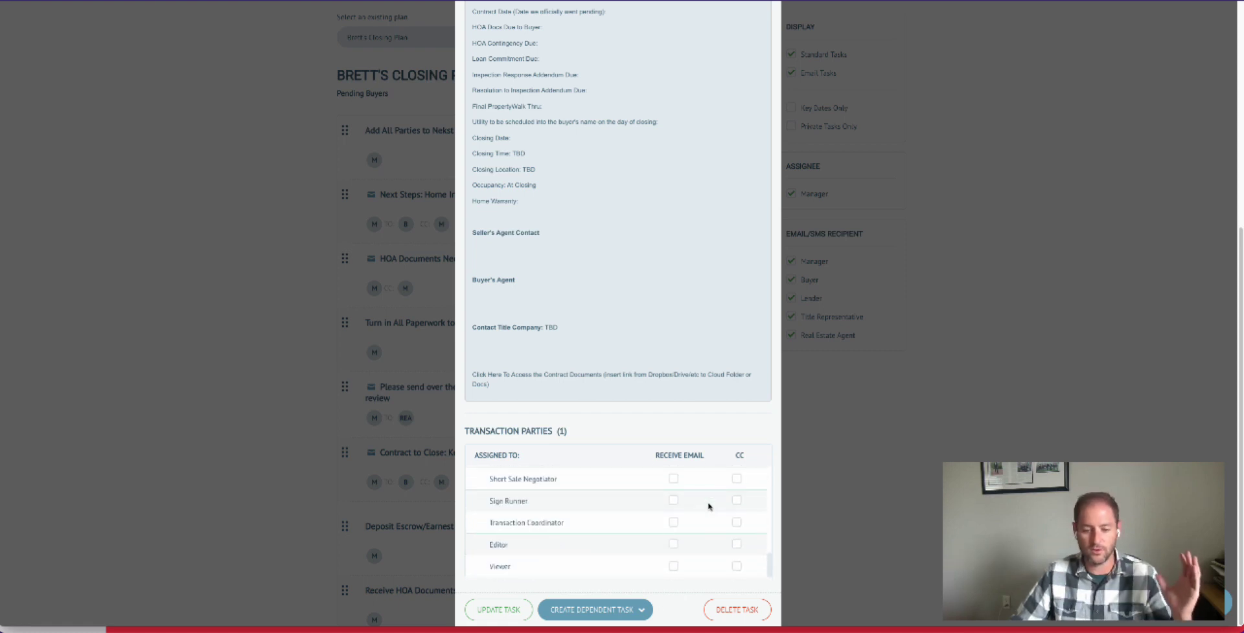
pyautogui.scroll(10, 708, 507)
pyautogui.scroll(15, 697, 194)
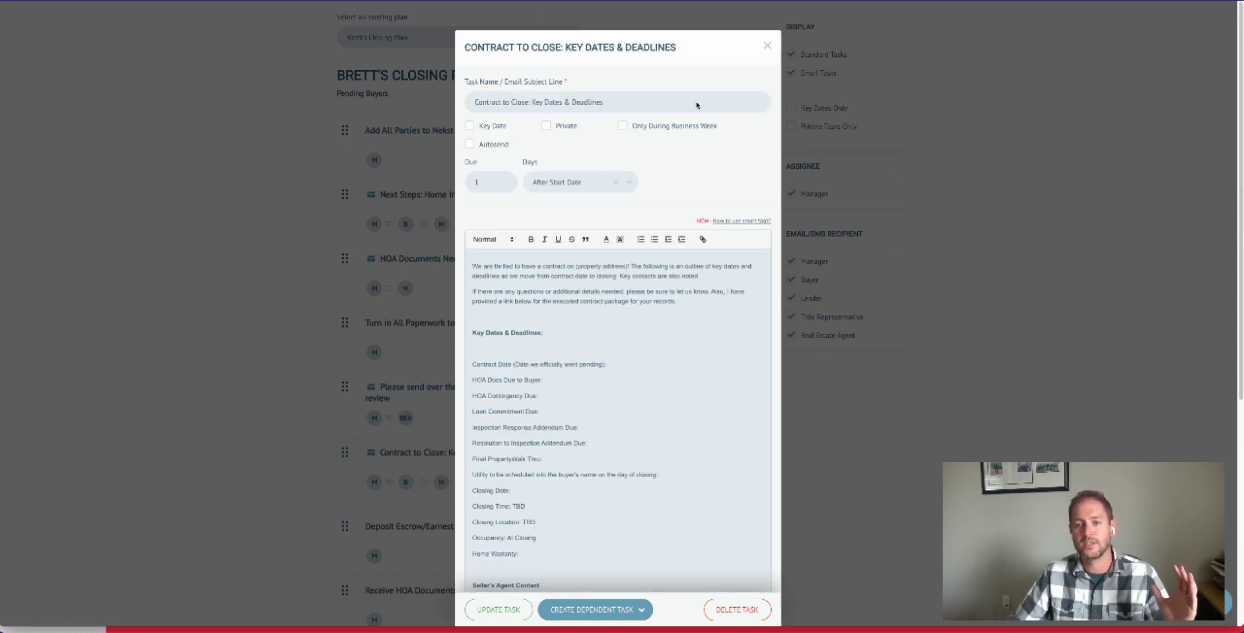
pyautogui.click(759, 14)
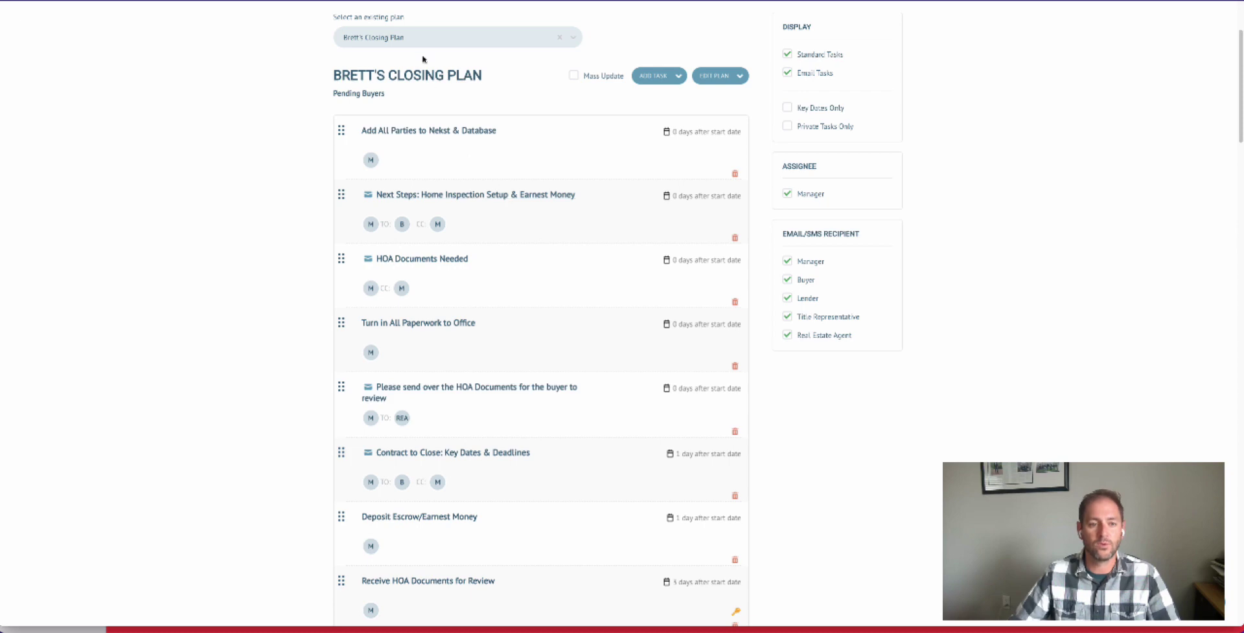
# - Link the Deliver Inspection Findings Addendum task to the Inspection Deadline detail box and save the task
pyautogui.scroll(2, 417, 42)
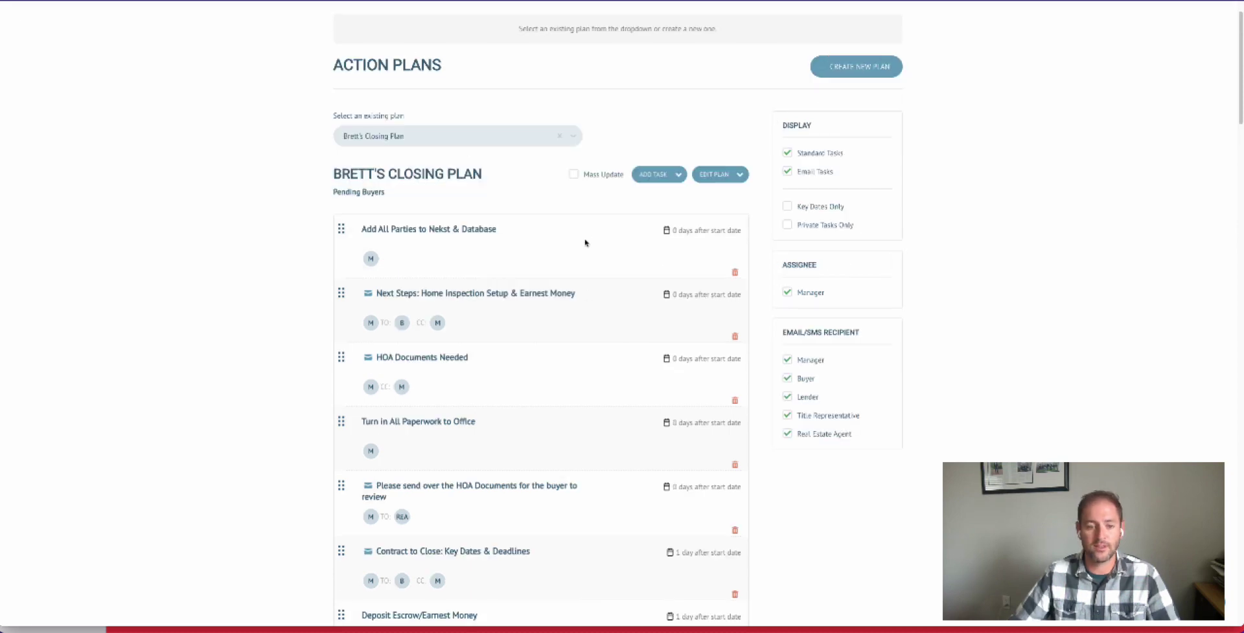
pyautogui.scroll(-3, 586, 241)
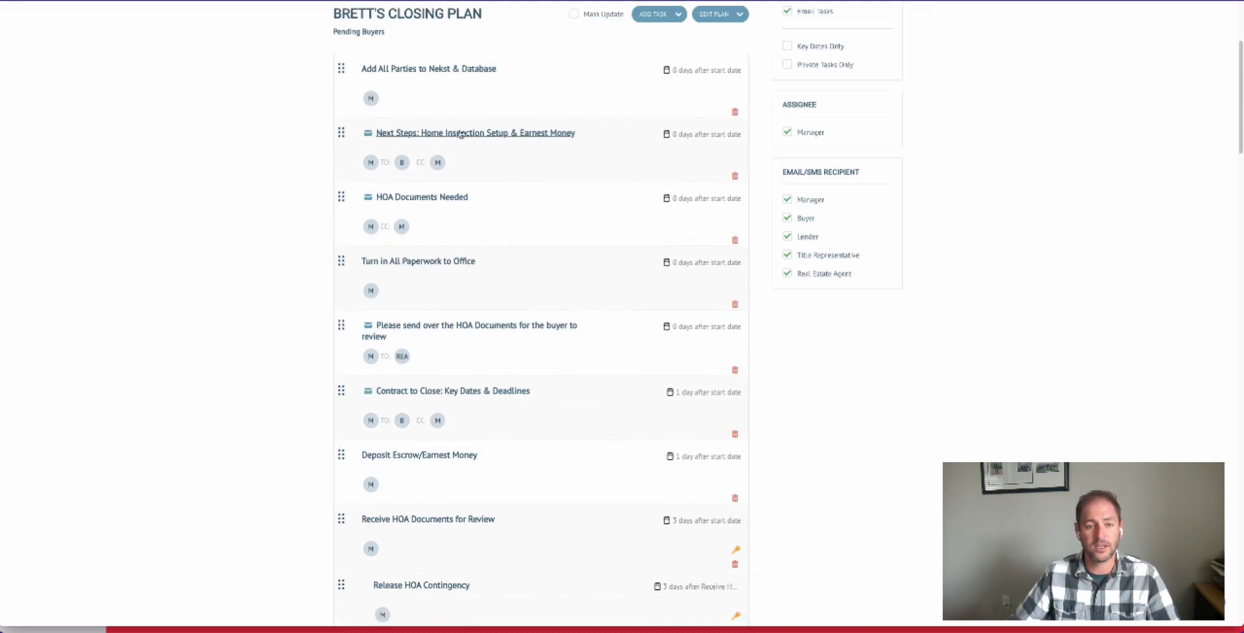
pyautogui.scroll(-4, 591, 439)
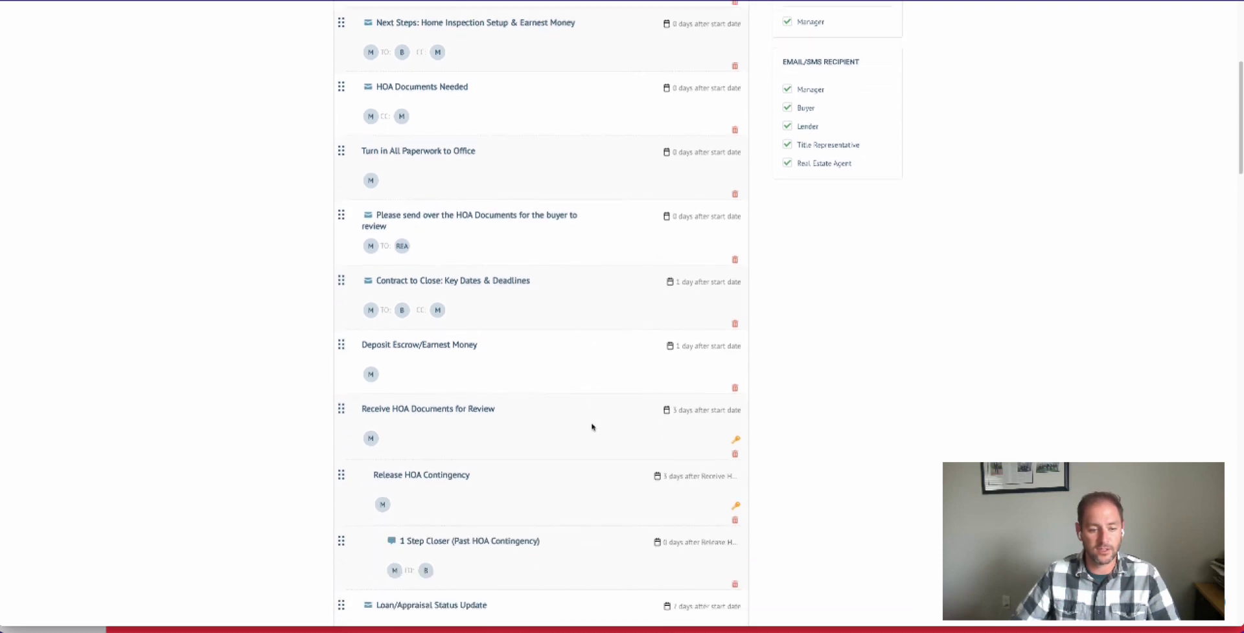
pyautogui.scroll(-2, 592, 425)
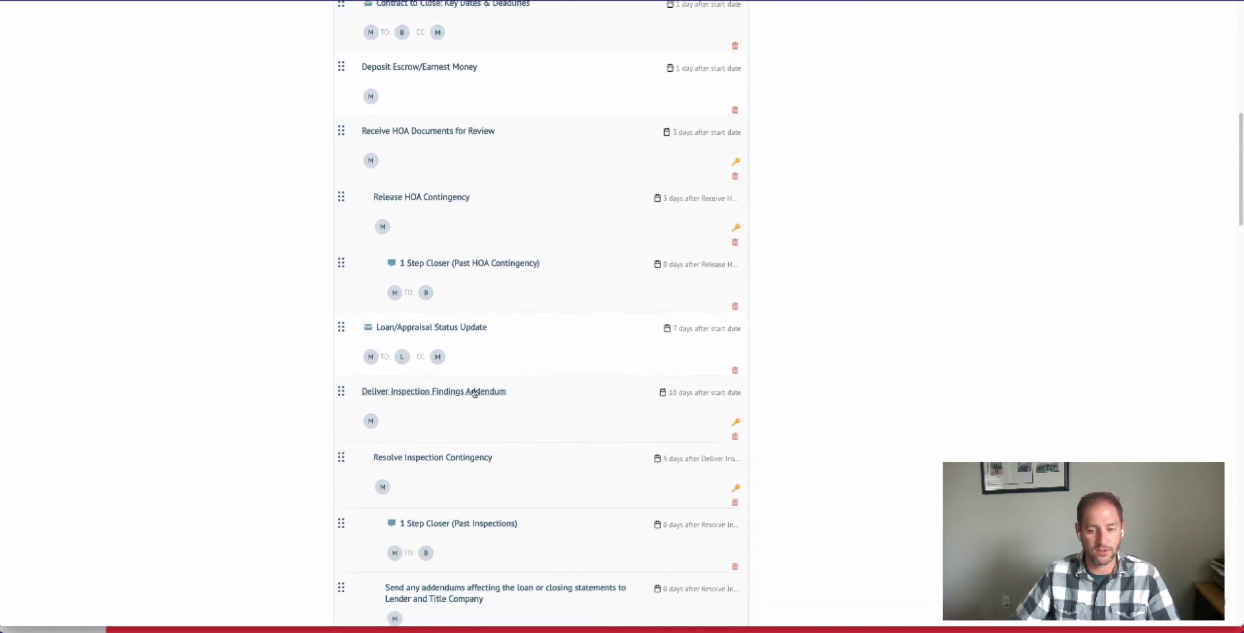
pyautogui.click(453, 392)
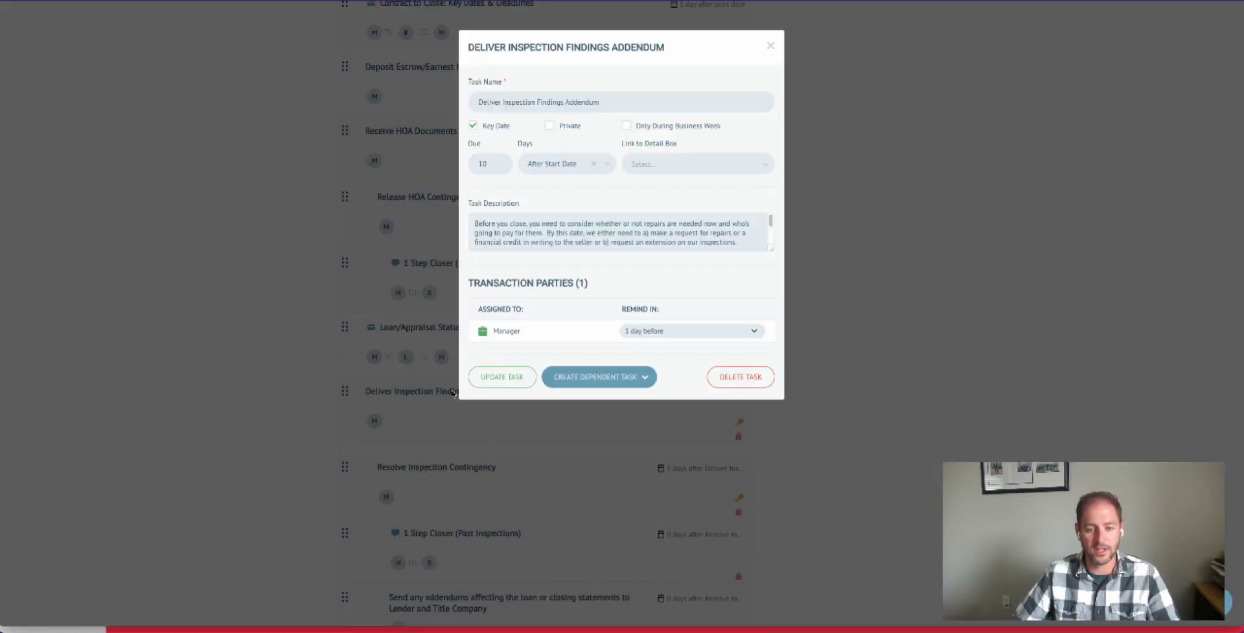
pyautogui.click(666, 167)
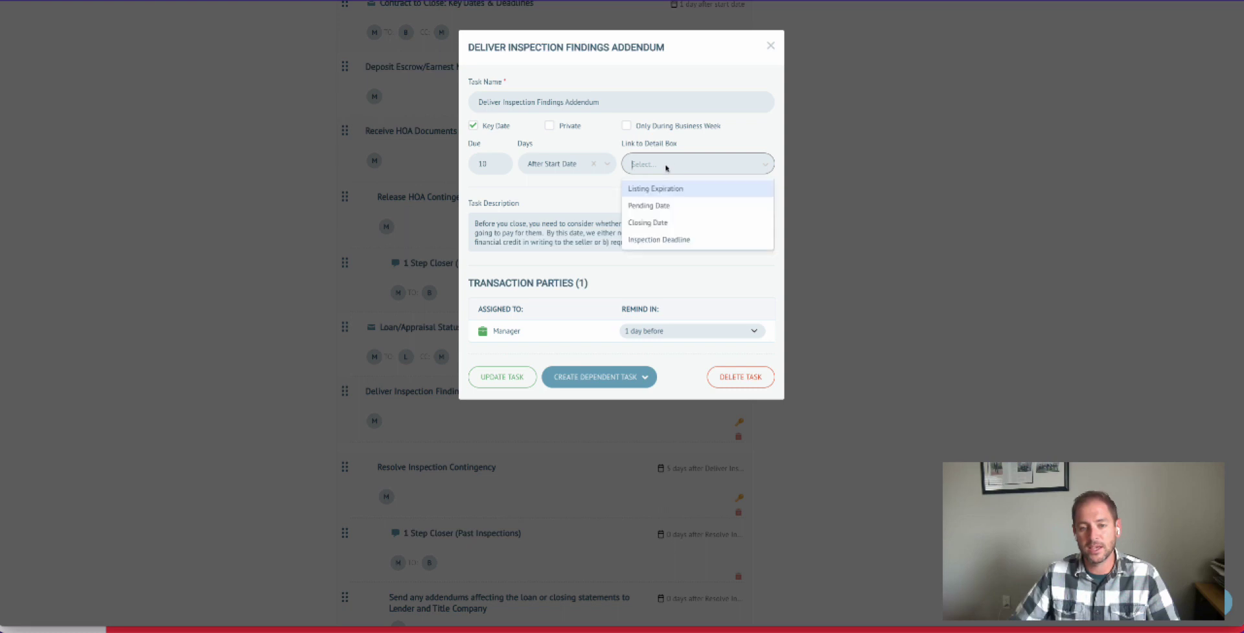
pyautogui.click(663, 239)
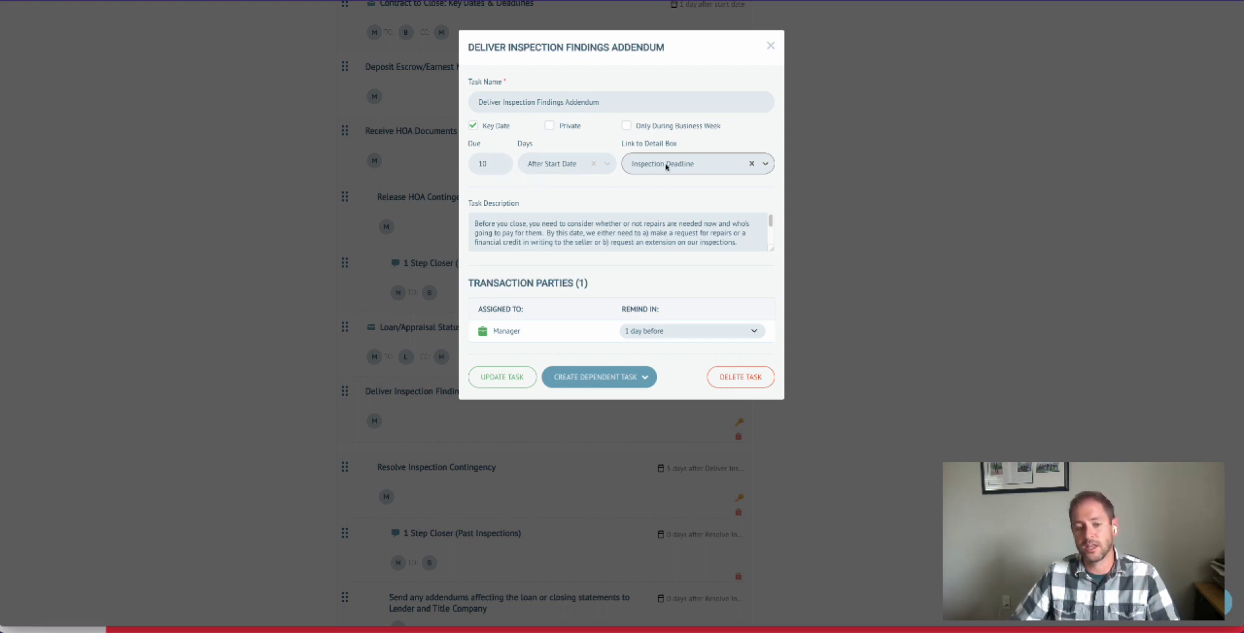
pyautogui.click(502, 379)
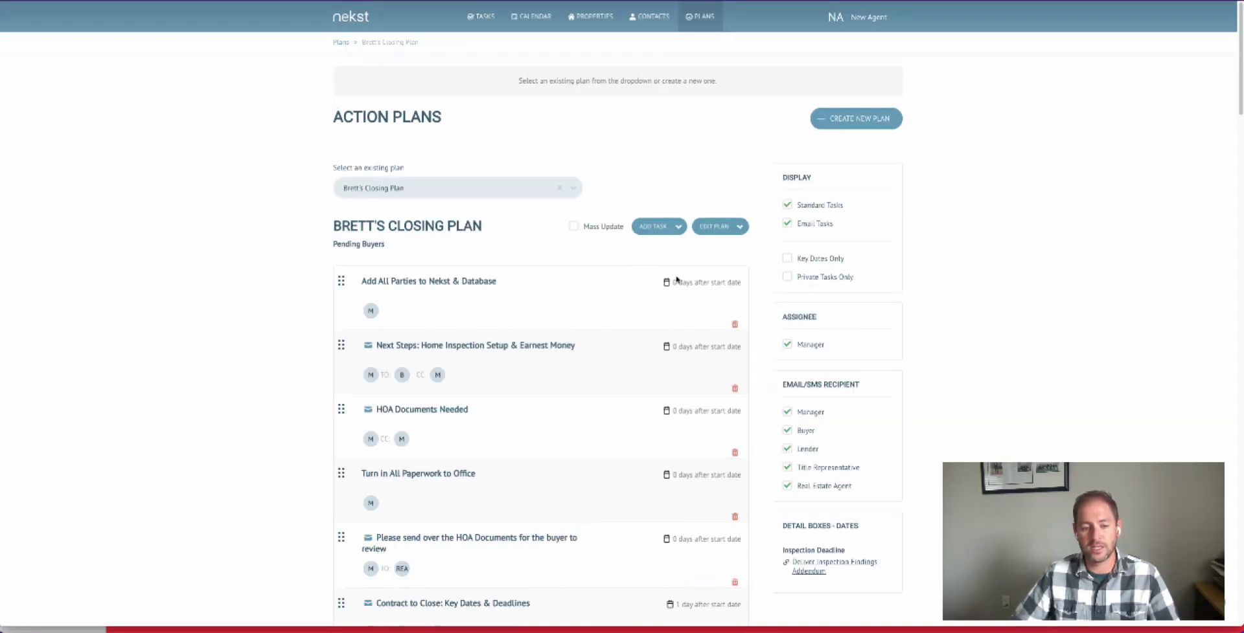
pyautogui.scroll(-1, 676, 280)
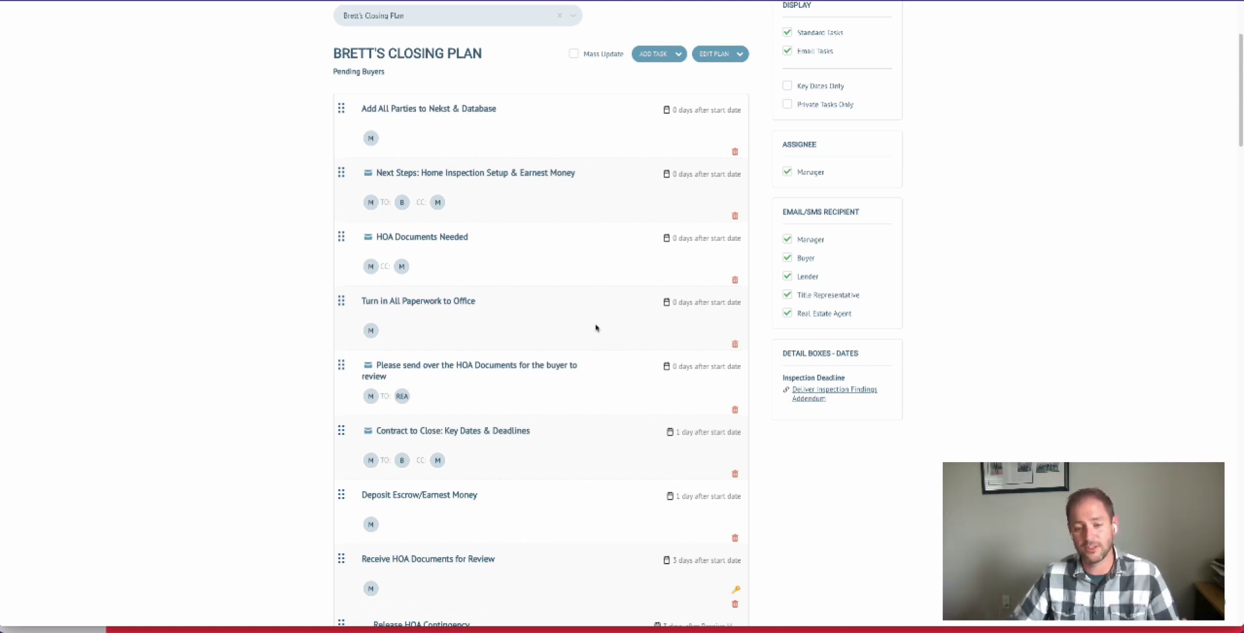
pyautogui.scroll(-1, 596, 328)
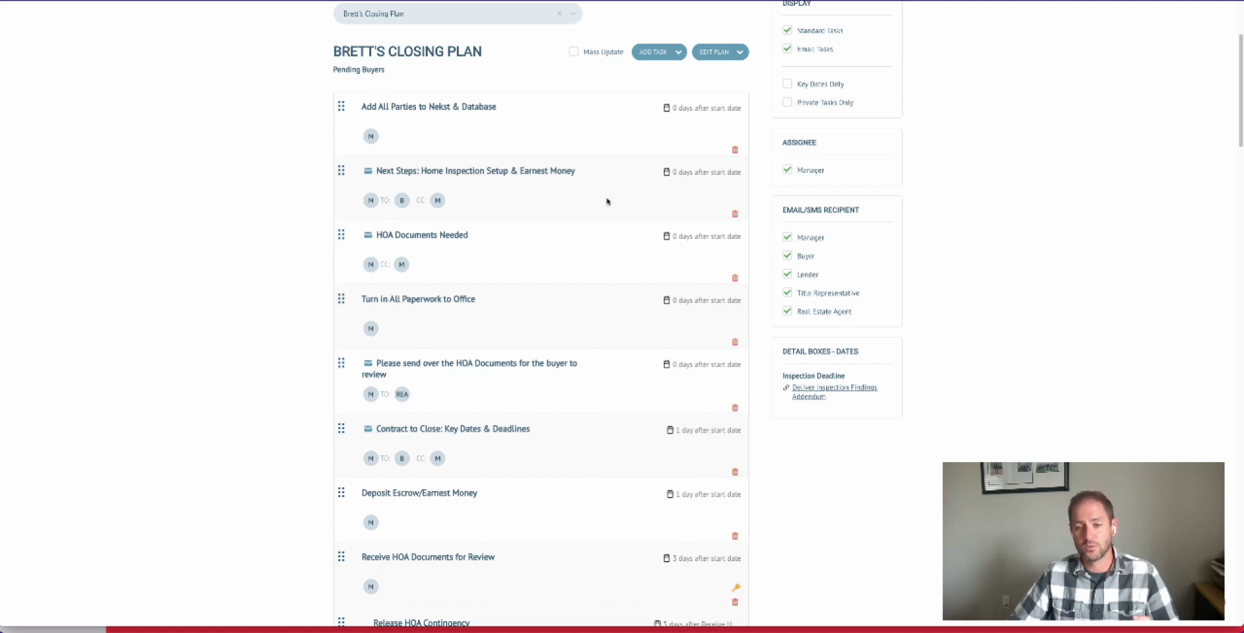
pyautogui.scroll(3, 607, 202)
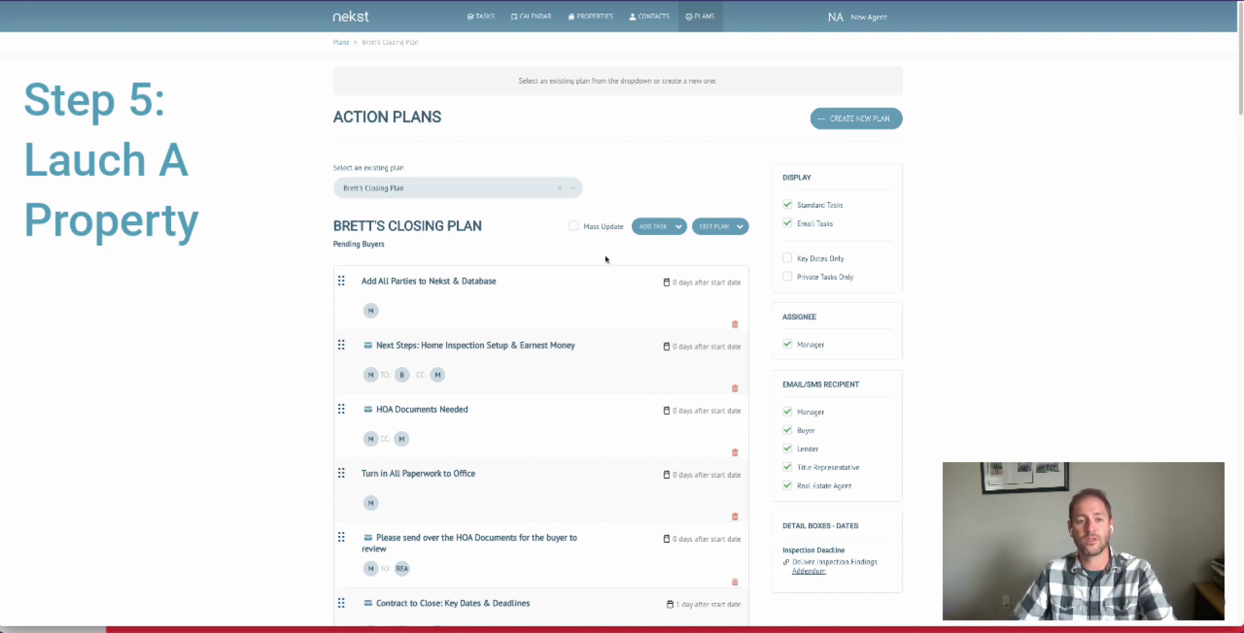
# - Start adding a new property from the tasks page and enter its street address as the property name
pyautogui.click(483, 17)
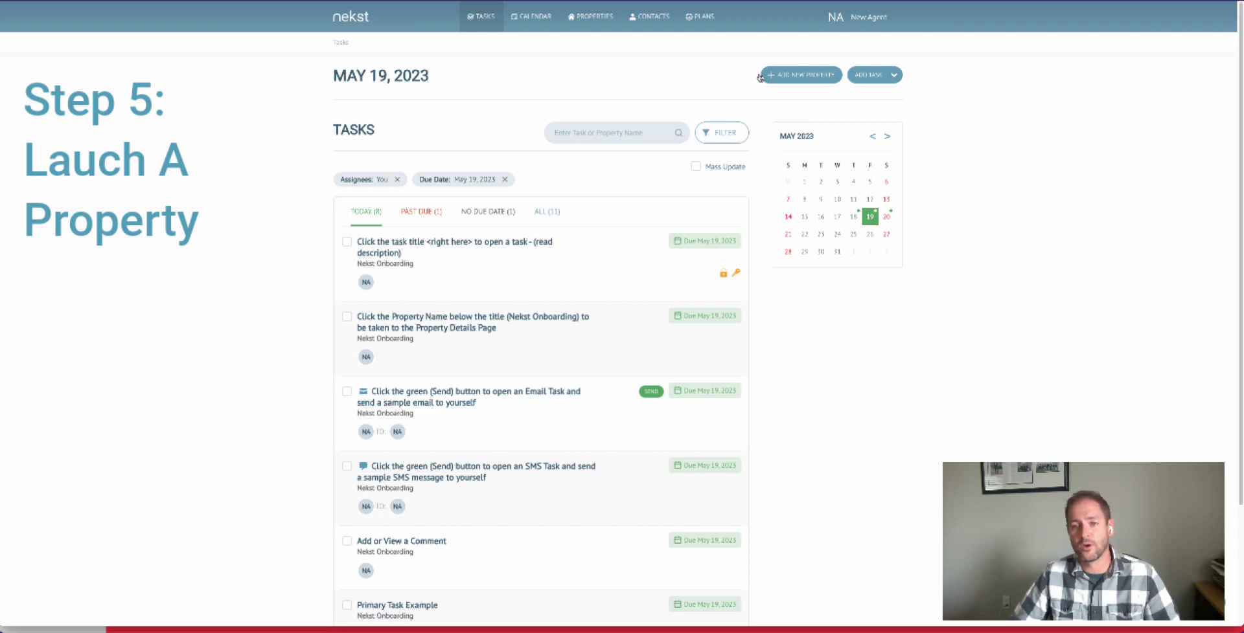
pyautogui.click(796, 77)
pyautogui.click(577, 98)
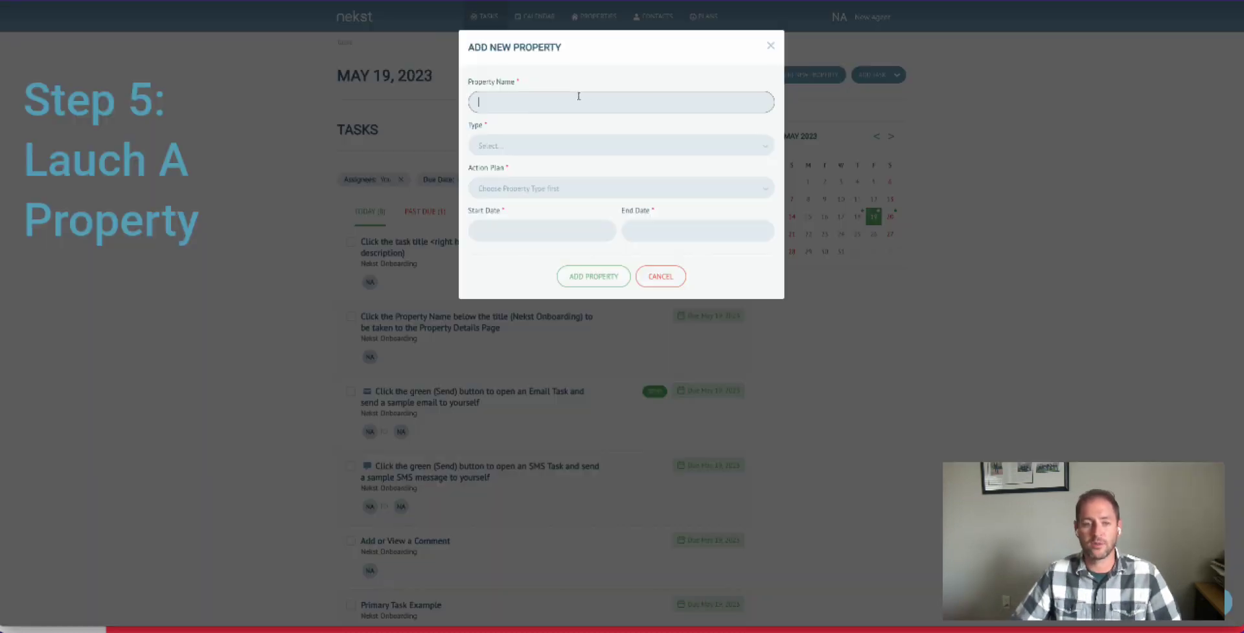
pyautogui.write('123 Main St')
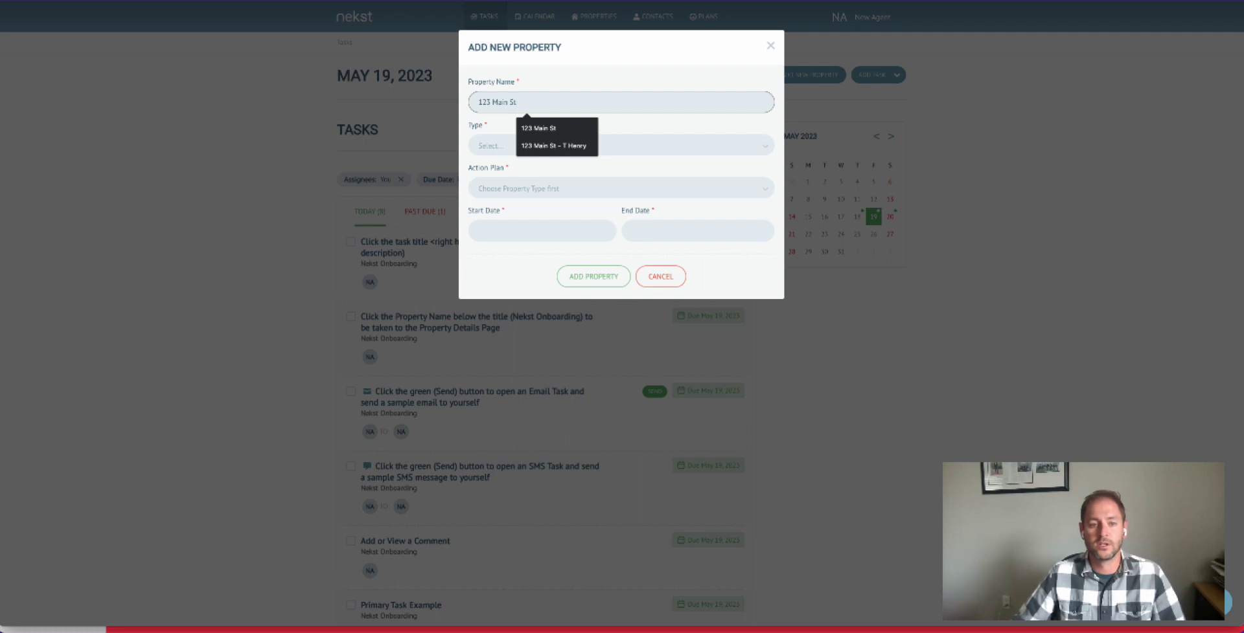
# - Set the new property's type to Pending Buyer and assign it the agent's own customized closing plan
pyautogui.click(501, 144)
pyautogui.click(501, 148)
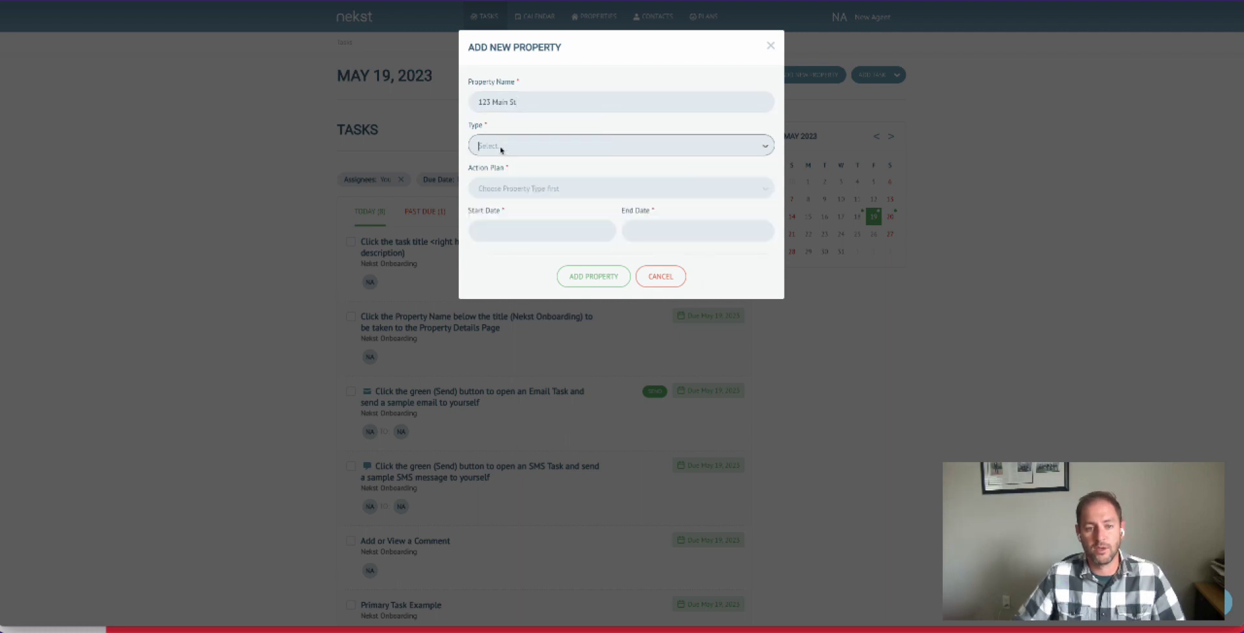
pyautogui.click(500, 148)
pyautogui.click(519, 189)
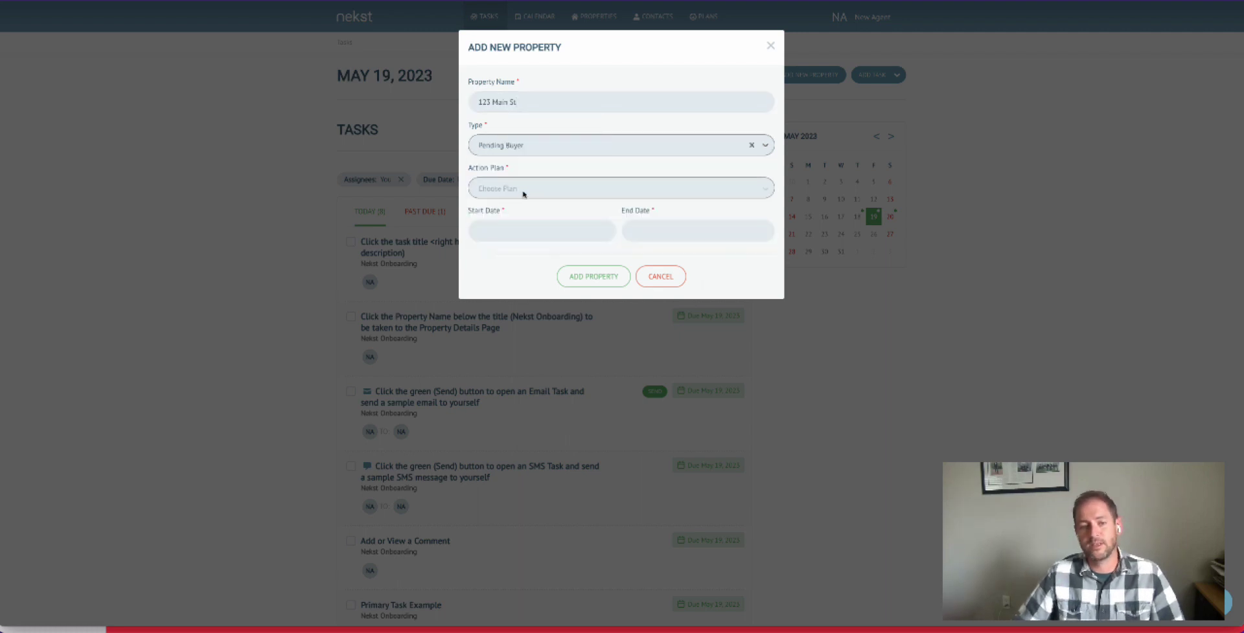
pyautogui.click(523, 193)
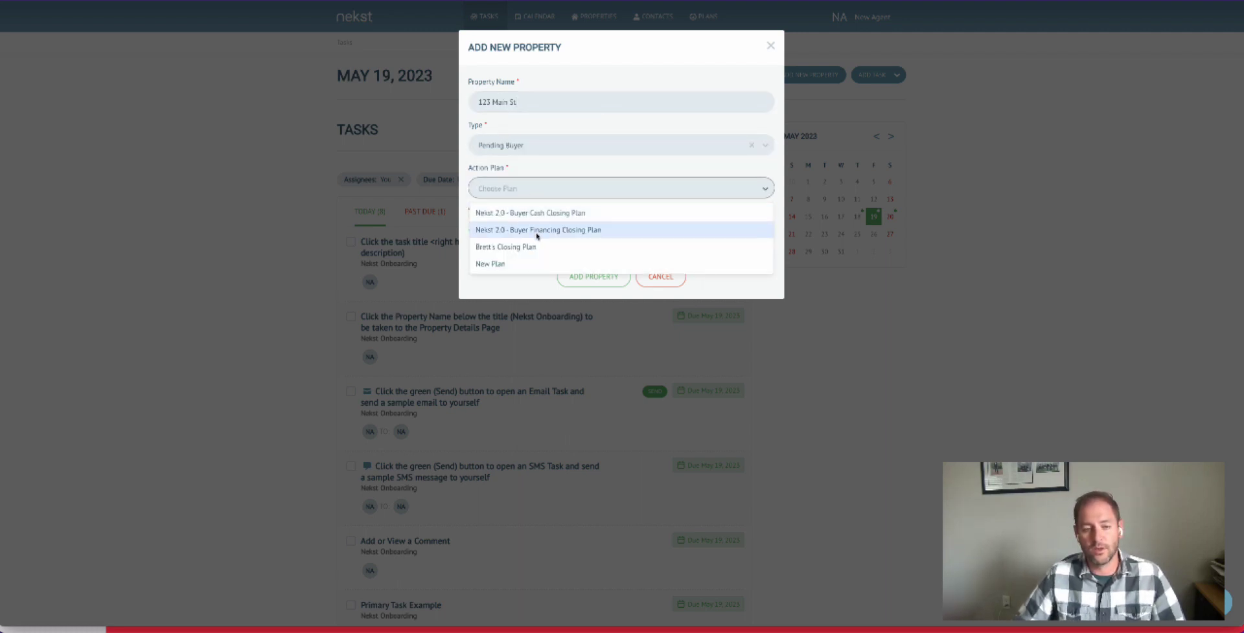
pyautogui.click(525, 248)
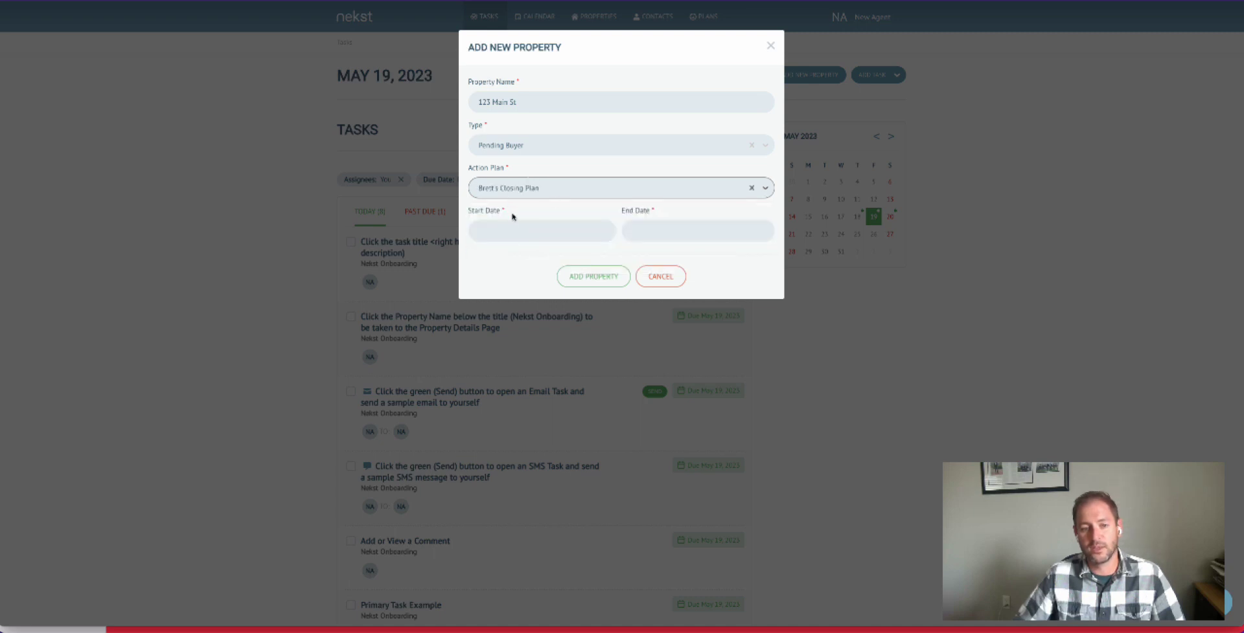
# - Set the property's start date to 05/19/2023 and end date to 06/23/2023, and add the property
pyautogui.click(495, 230)
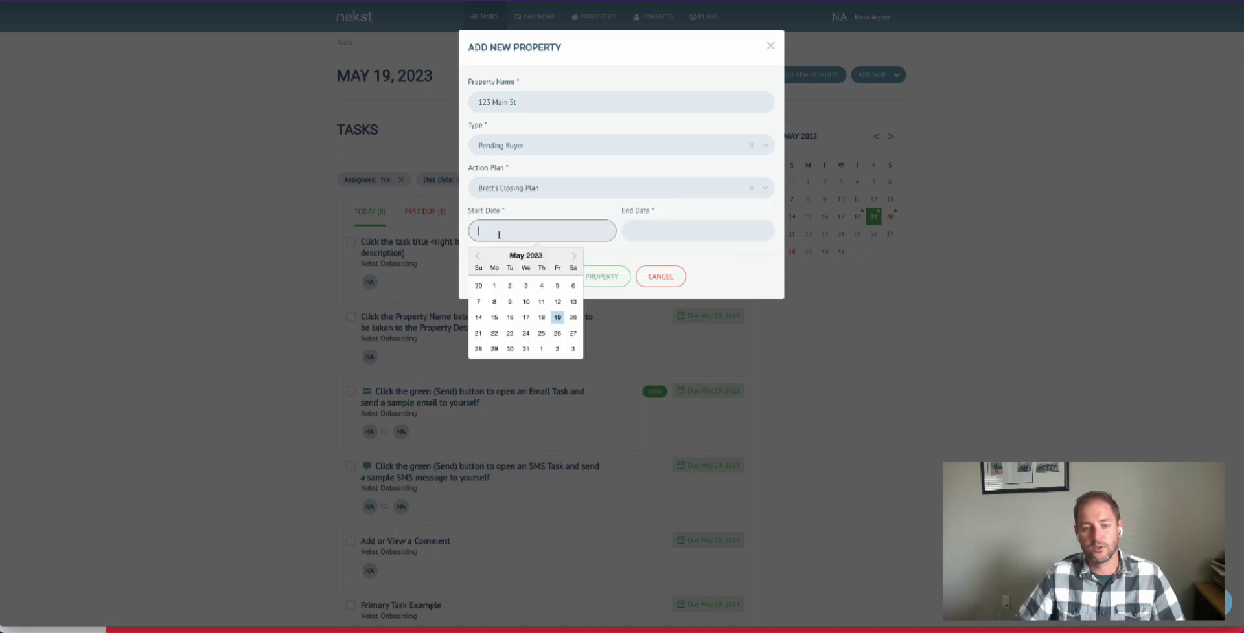
pyautogui.click(559, 318)
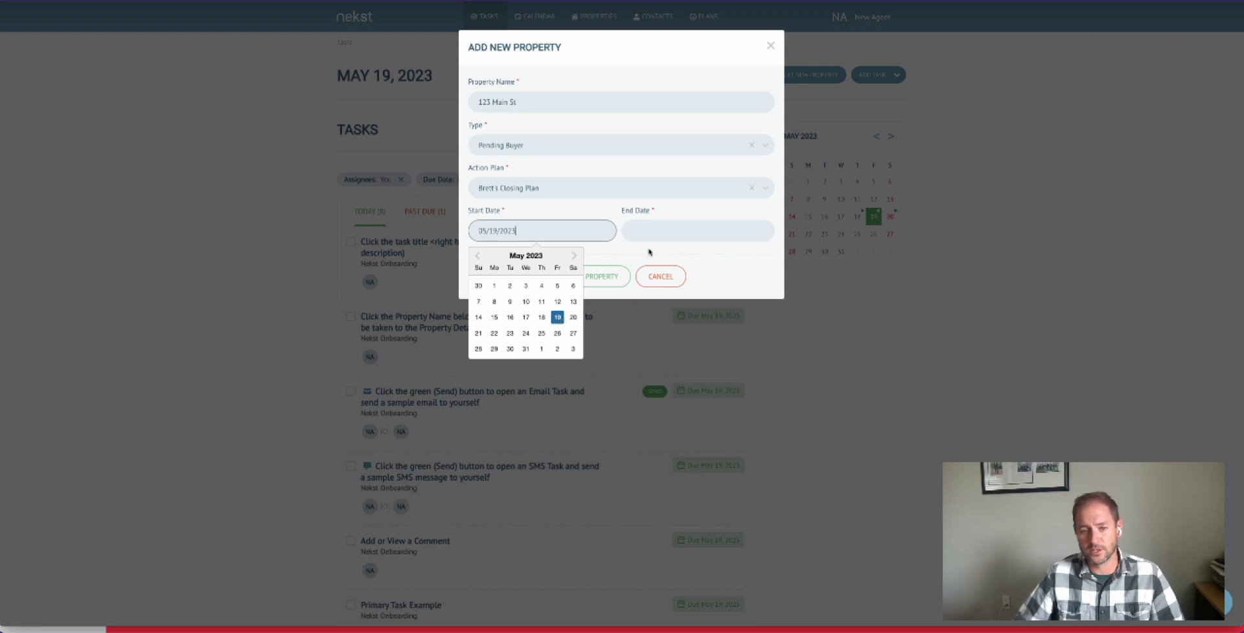
pyautogui.click(656, 233)
pyautogui.click(727, 256)
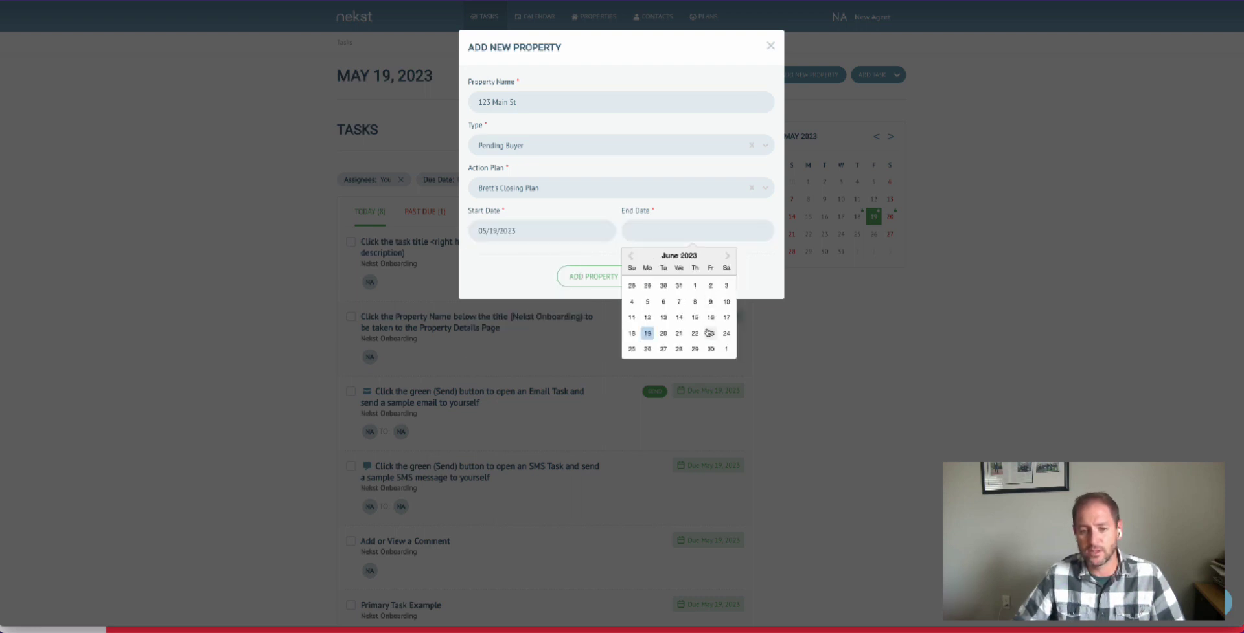
pyautogui.click(711, 333)
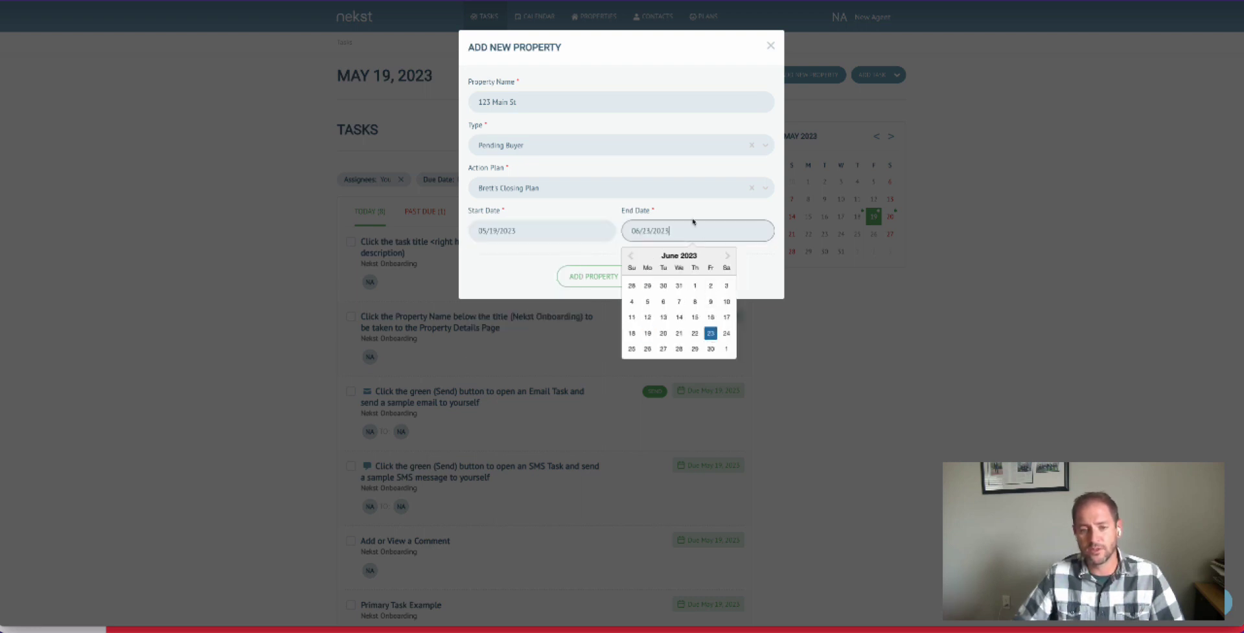
pyautogui.click(592, 278)
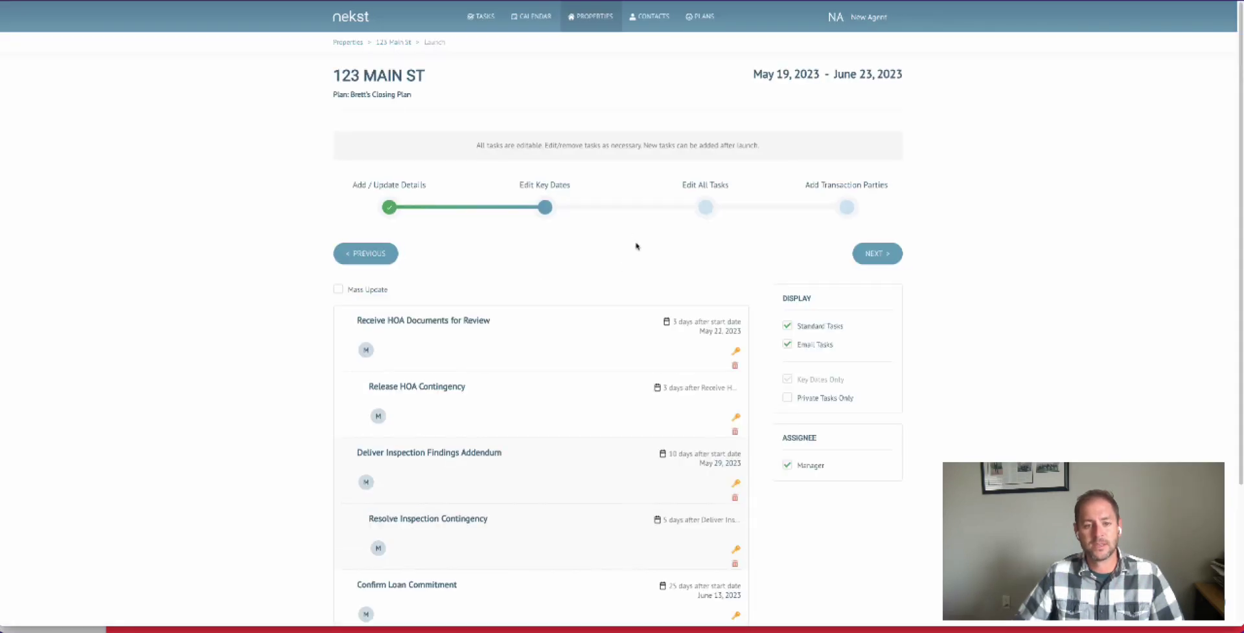
# - Review the plan's key dates and the settings of the Deliver Inspection Findings Addendum task
pyautogui.scroll(-1, 642, 239)
pyautogui.scroll(-1, 651, 221)
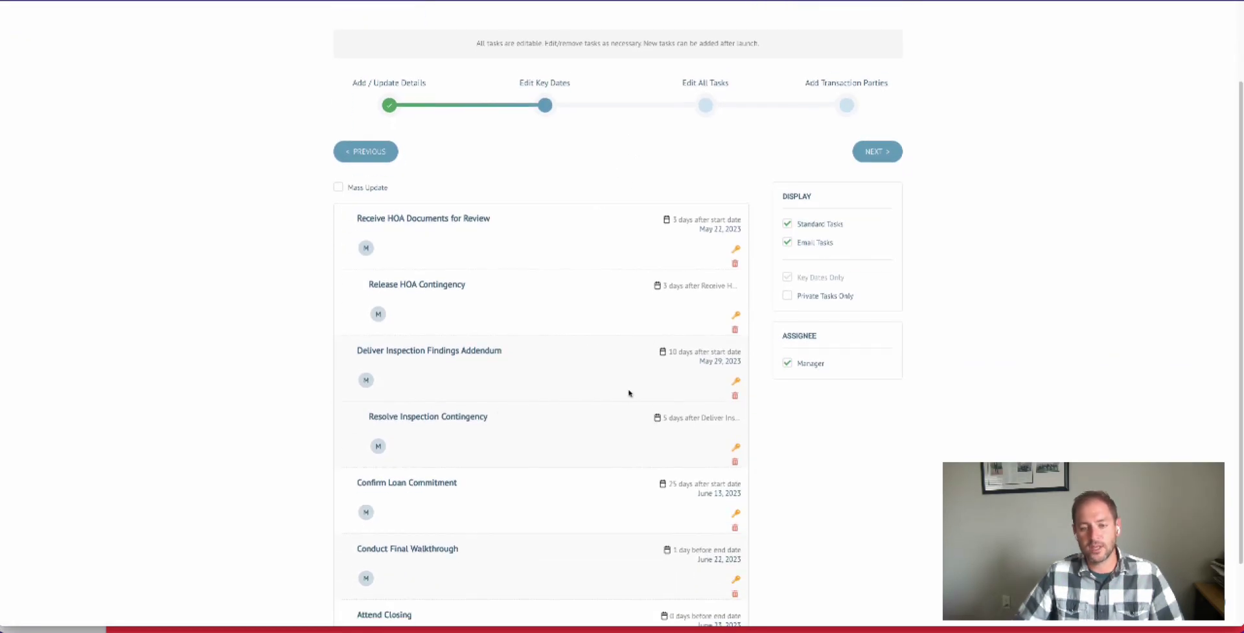
pyautogui.scroll(-1, 593, 259)
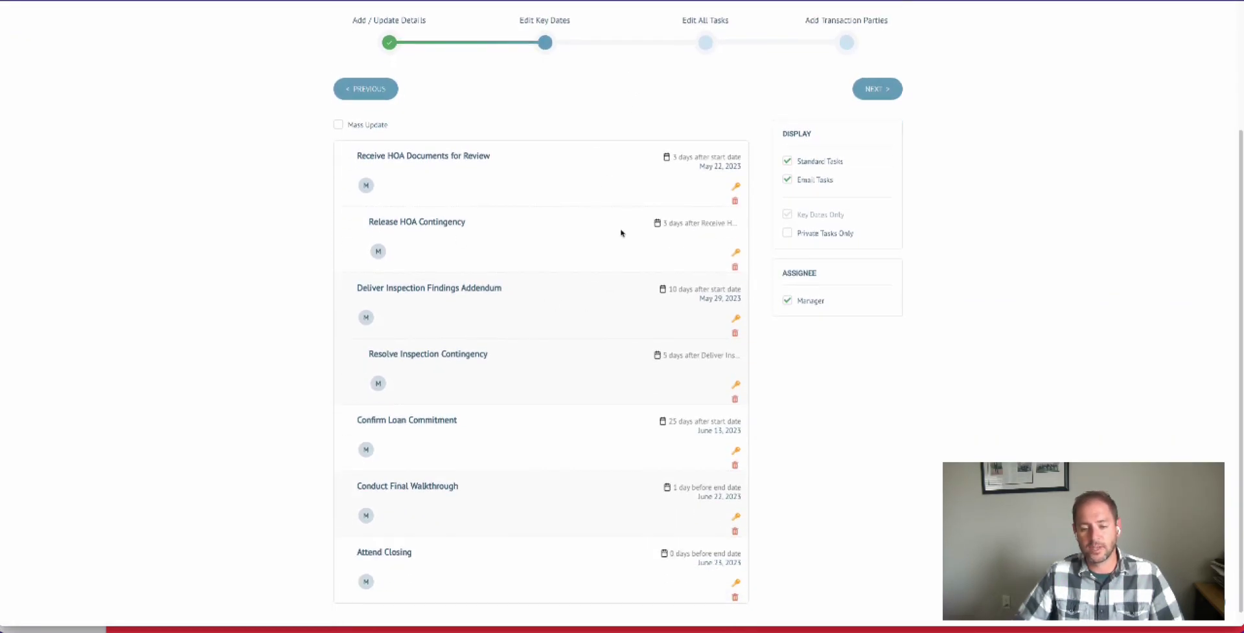
pyautogui.scroll(-1, 623, 247)
pyautogui.scroll(1, 567, 252)
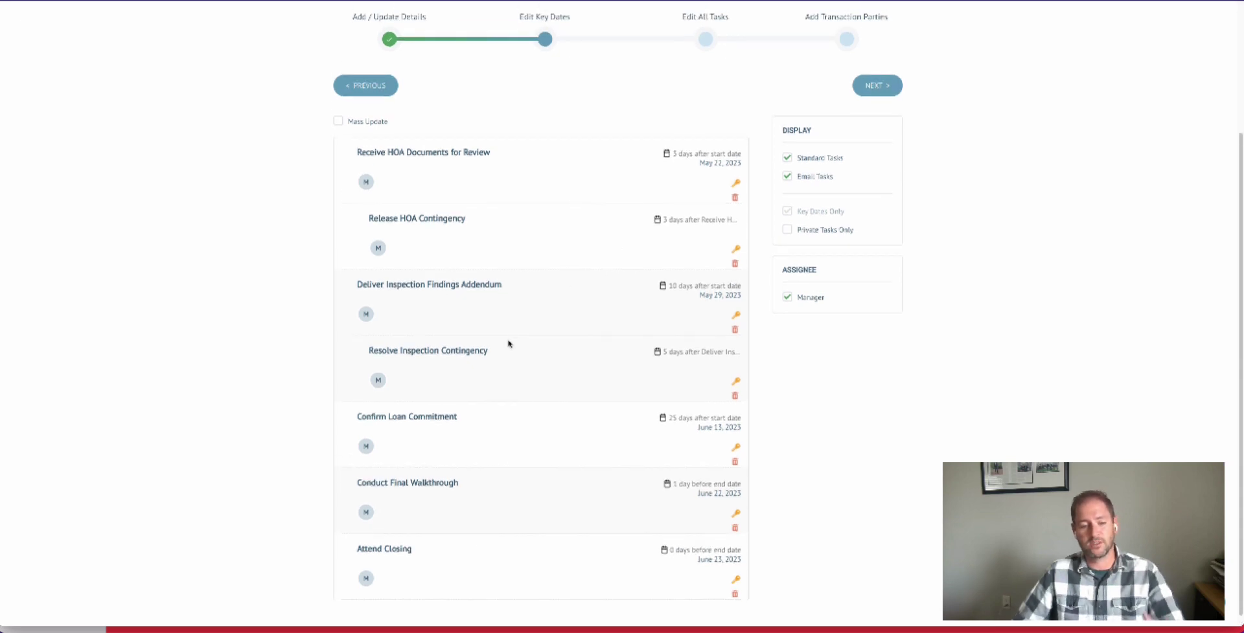
pyautogui.click(454, 284)
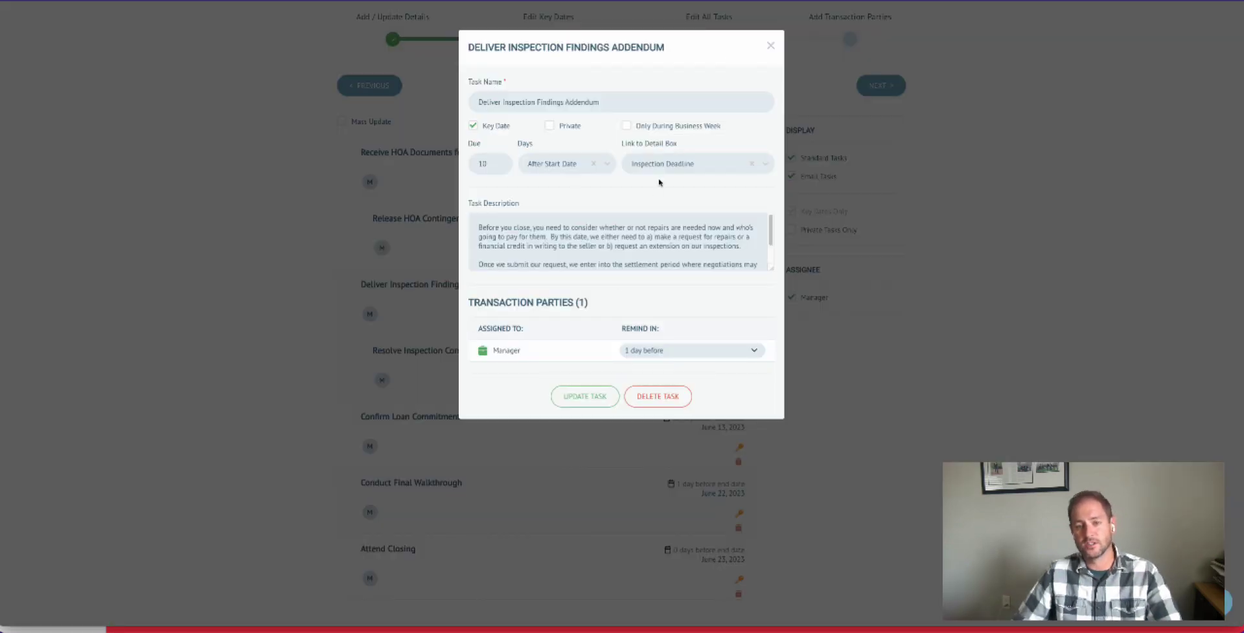
pyautogui.click(770, 46)
pyautogui.scroll(3, 647, 188)
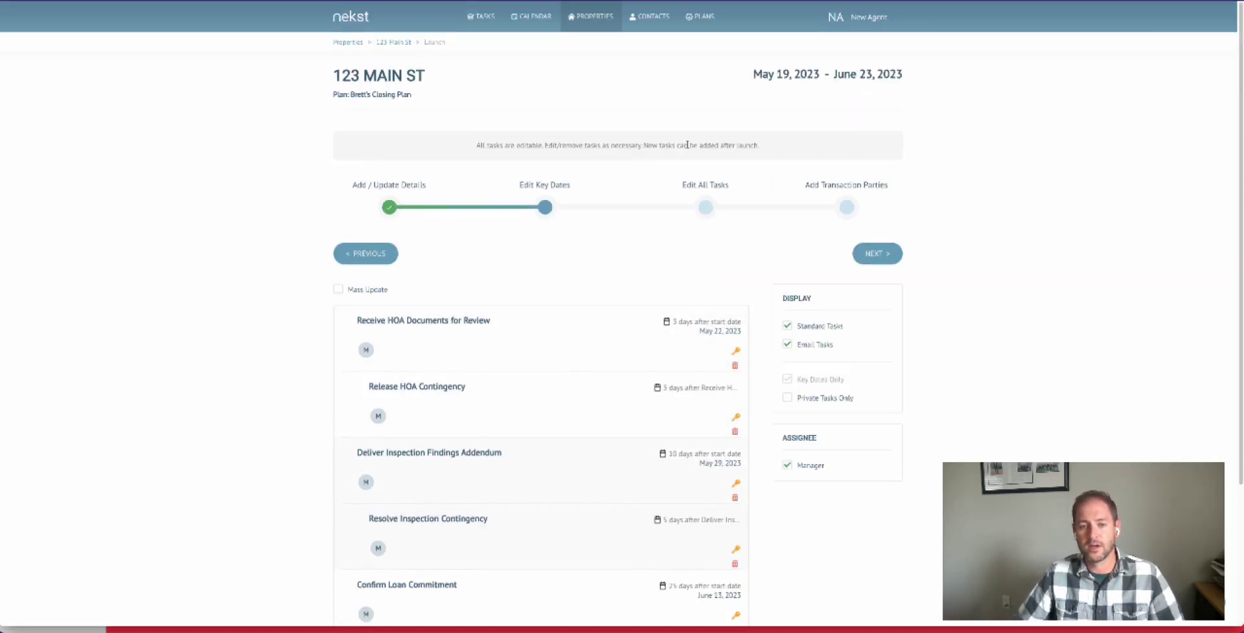
# - Go through the property's full task list and delete the HOA Documents Needed task
pyautogui.click(706, 207)
pyautogui.scroll(-5, 712, 298)
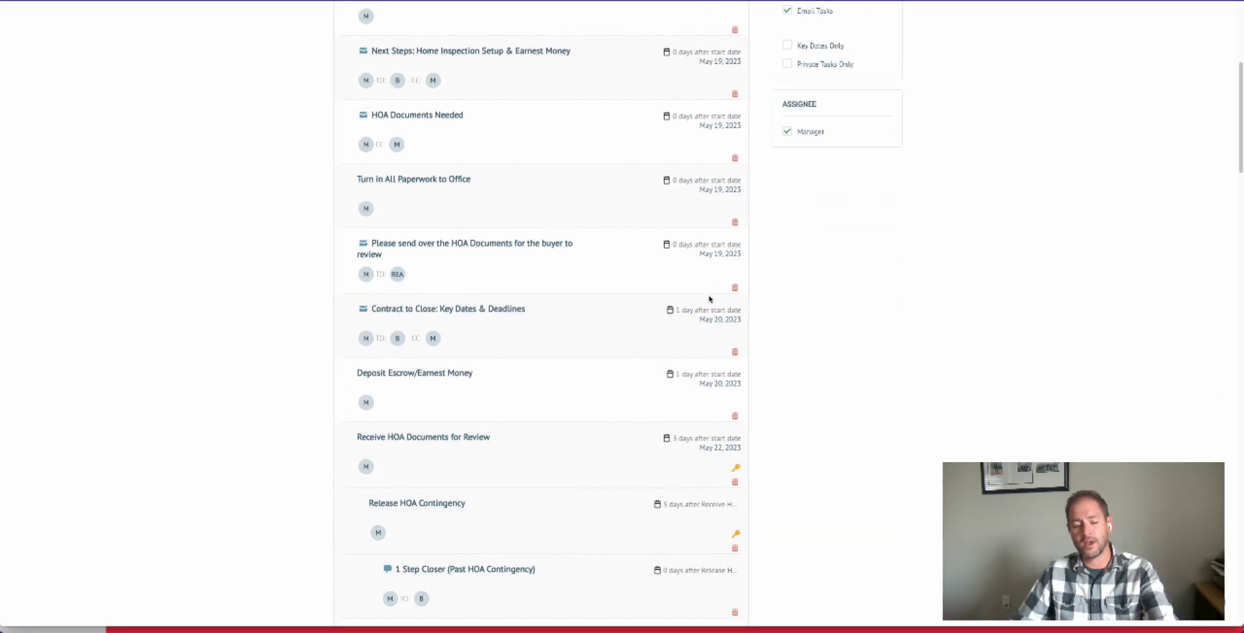
pyautogui.scroll(-2, 710, 300)
pyautogui.scroll(3, 709, 299)
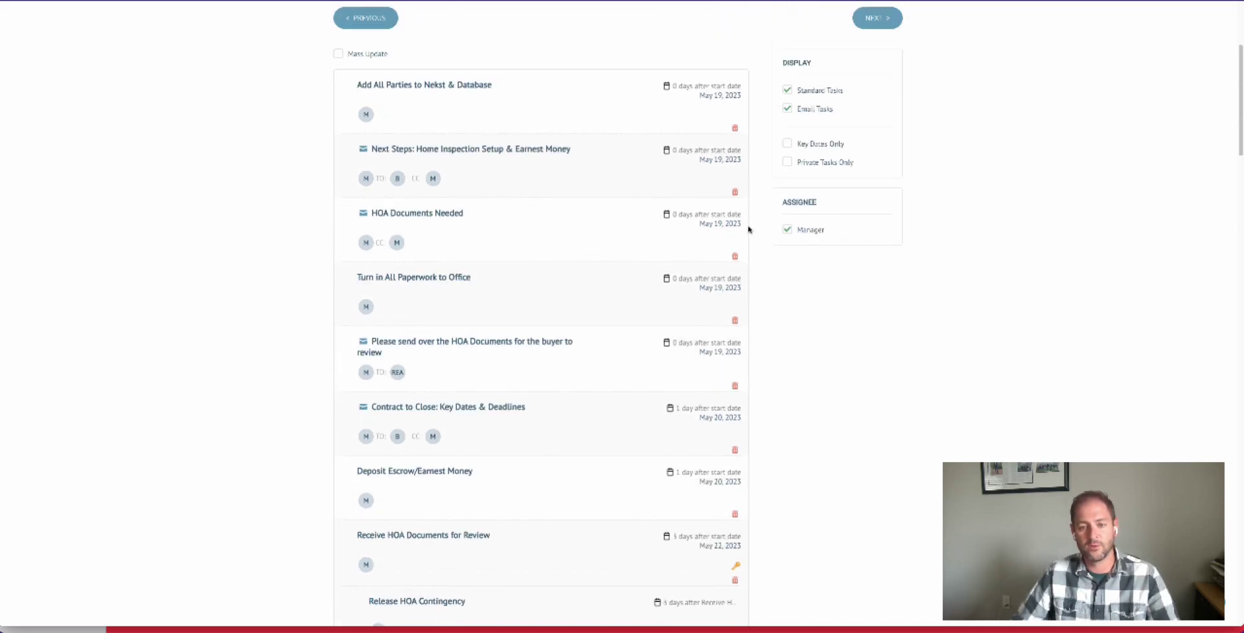
pyautogui.click(735, 257)
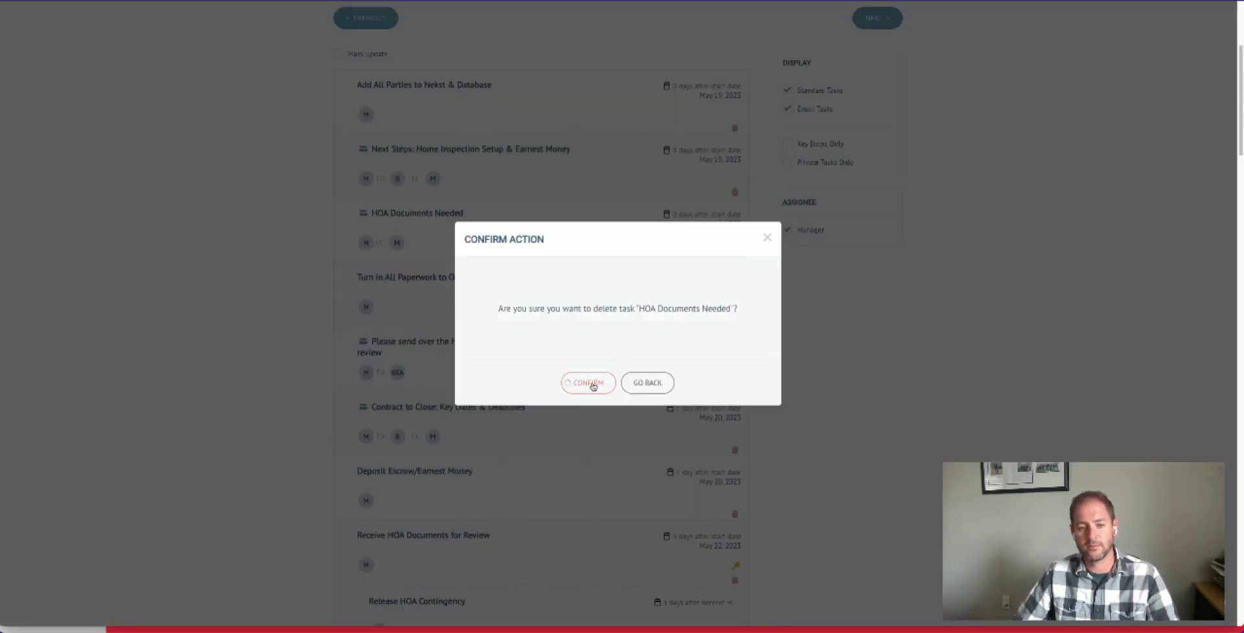
pyautogui.click(586, 381)
pyautogui.scroll(2, 605, 269)
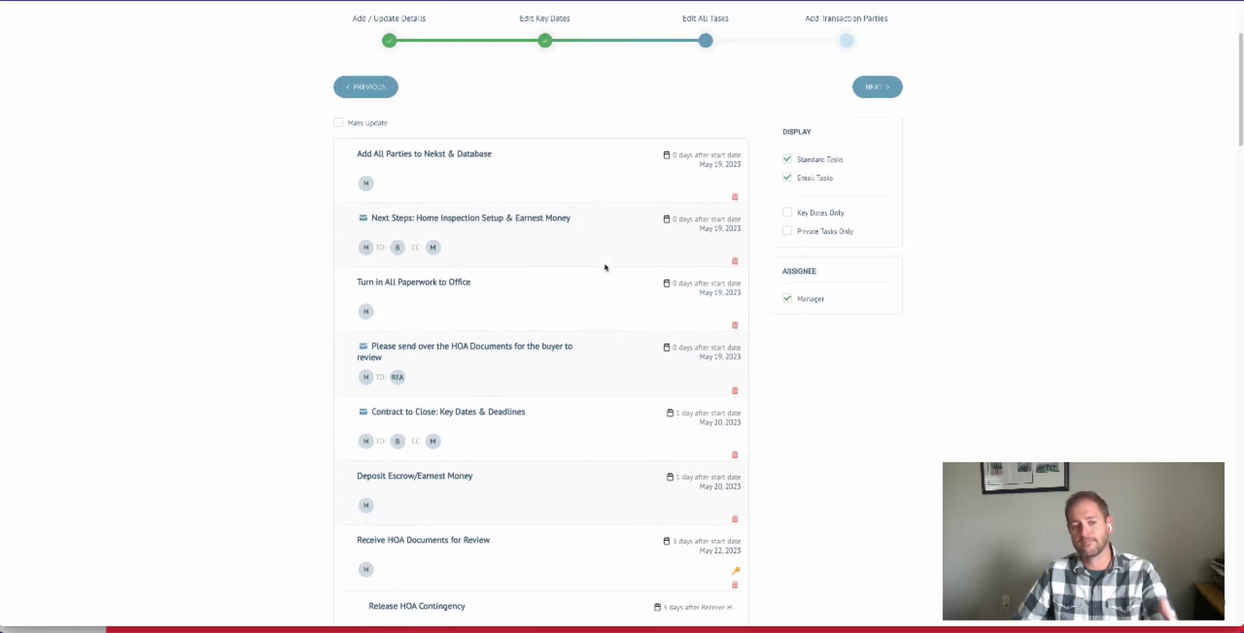
# - Proceed to adding transaction parties and enter the new person's first name, last name and primary email
pyautogui.scroll(2, 605, 268)
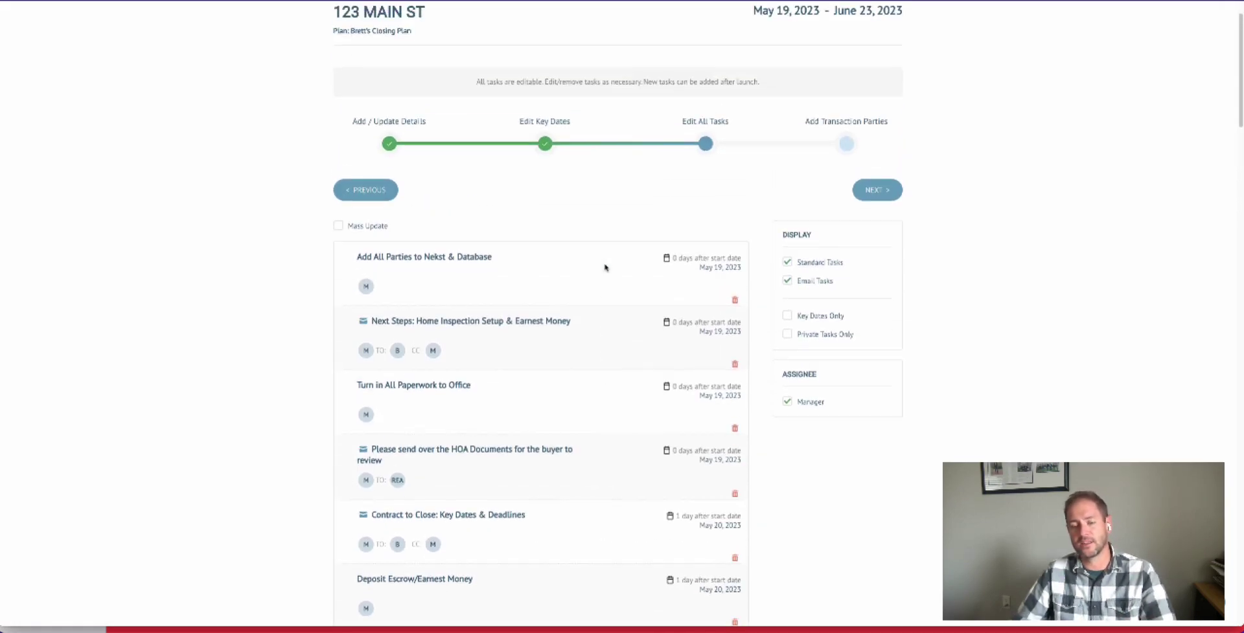
pyautogui.click(878, 196)
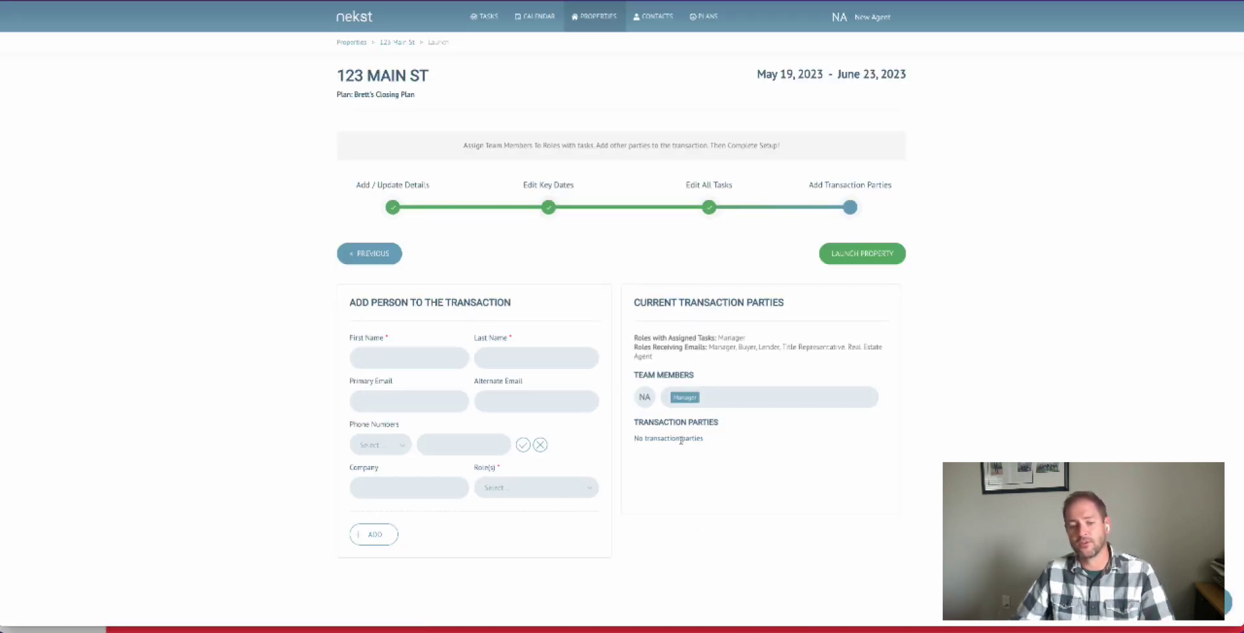
pyautogui.click(406, 362)
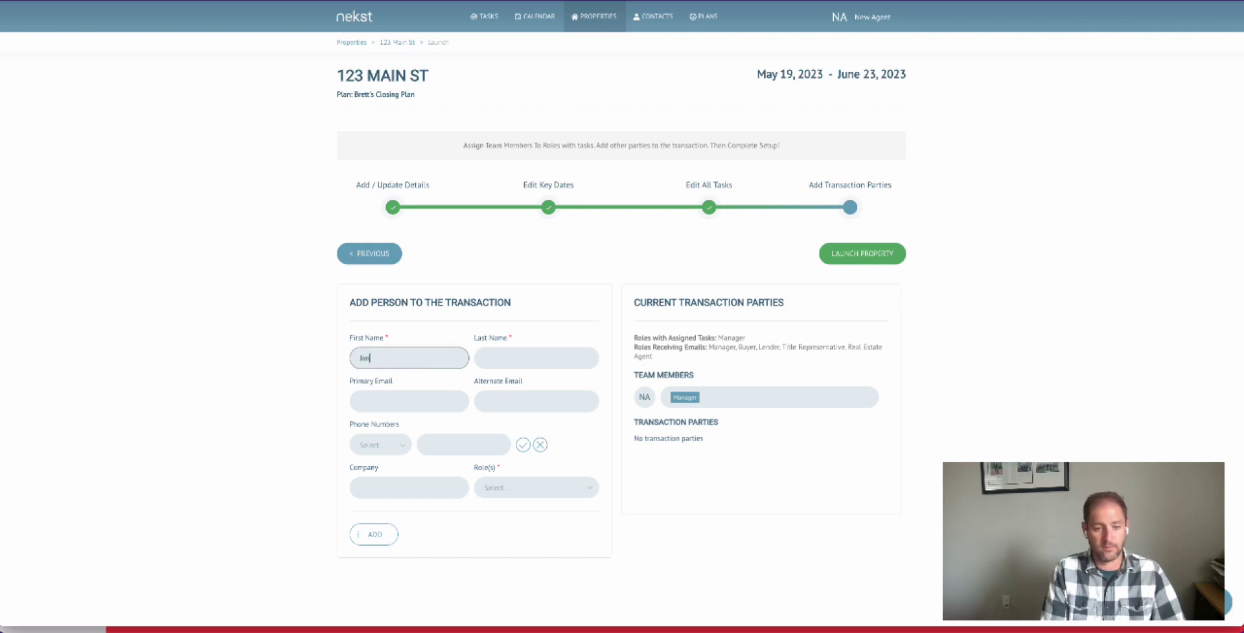
pyautogui.press('Tab')
pyautogui.write('Smith')
pyautogui.press('Tab')
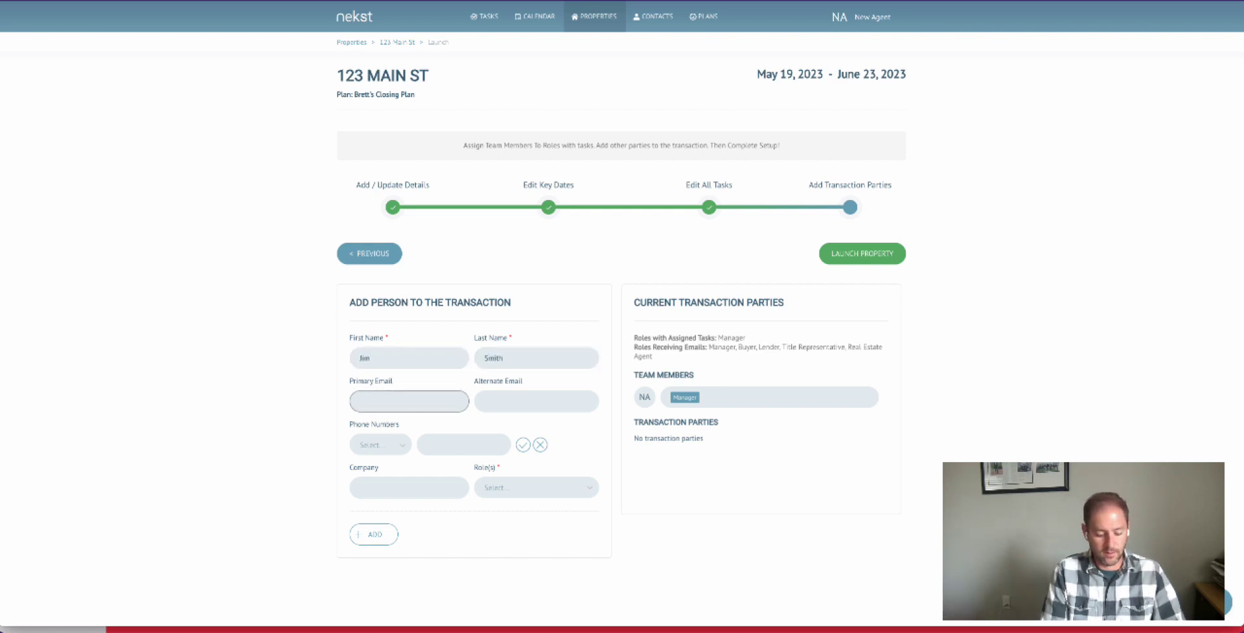
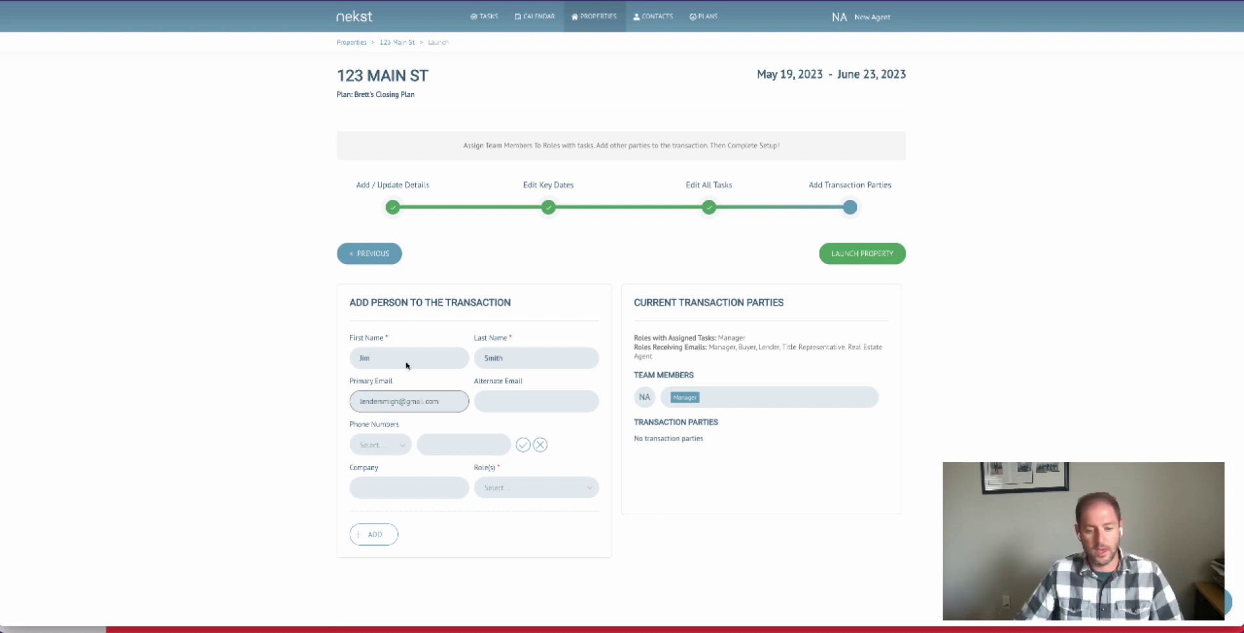
# - Give the new person the Sign Runner role and add them to the transaction
pyautogui.click(515, 492)
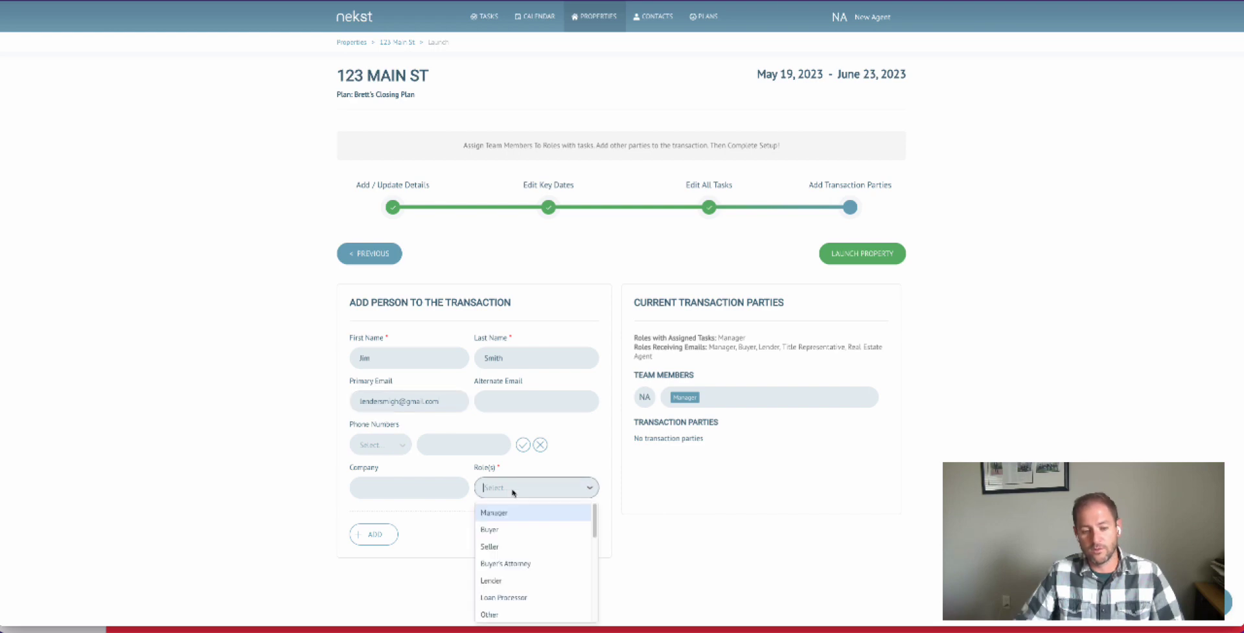
pyautogui.scroll(-3, 543, 563)
pyautogui.scroll(-2, 542, 563)
pyautogui.scroll(2, 541, 559)
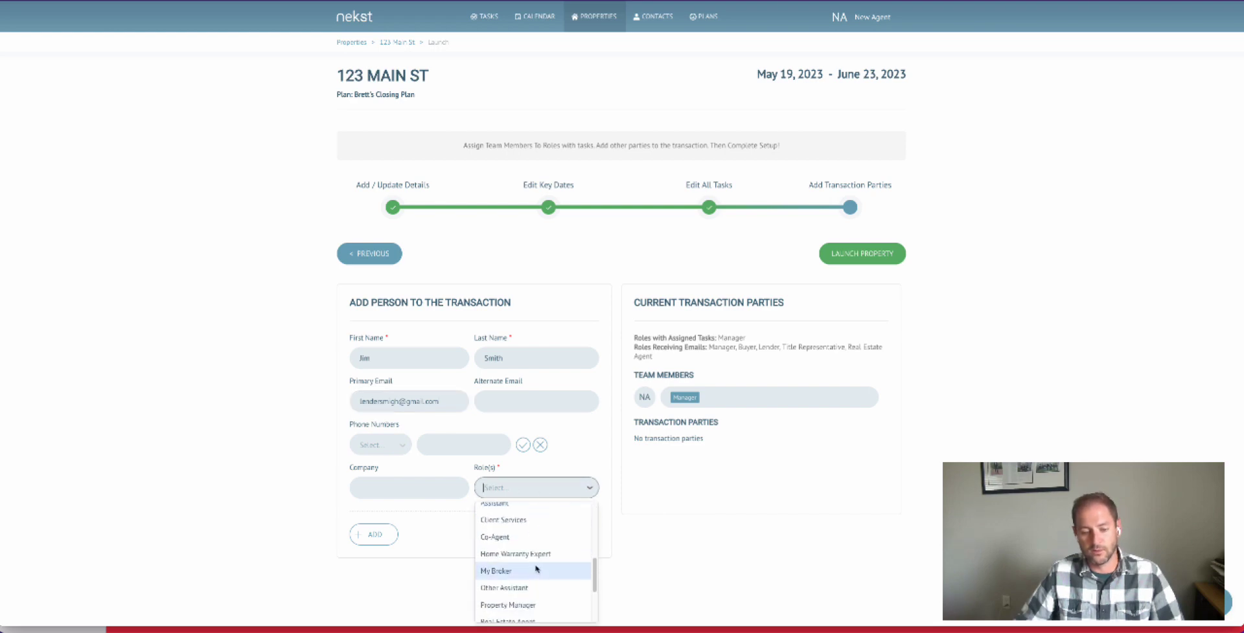
pyautogui.scroll(-1, 536, 554)
pyautogui.scroll(-3, 536, 550)
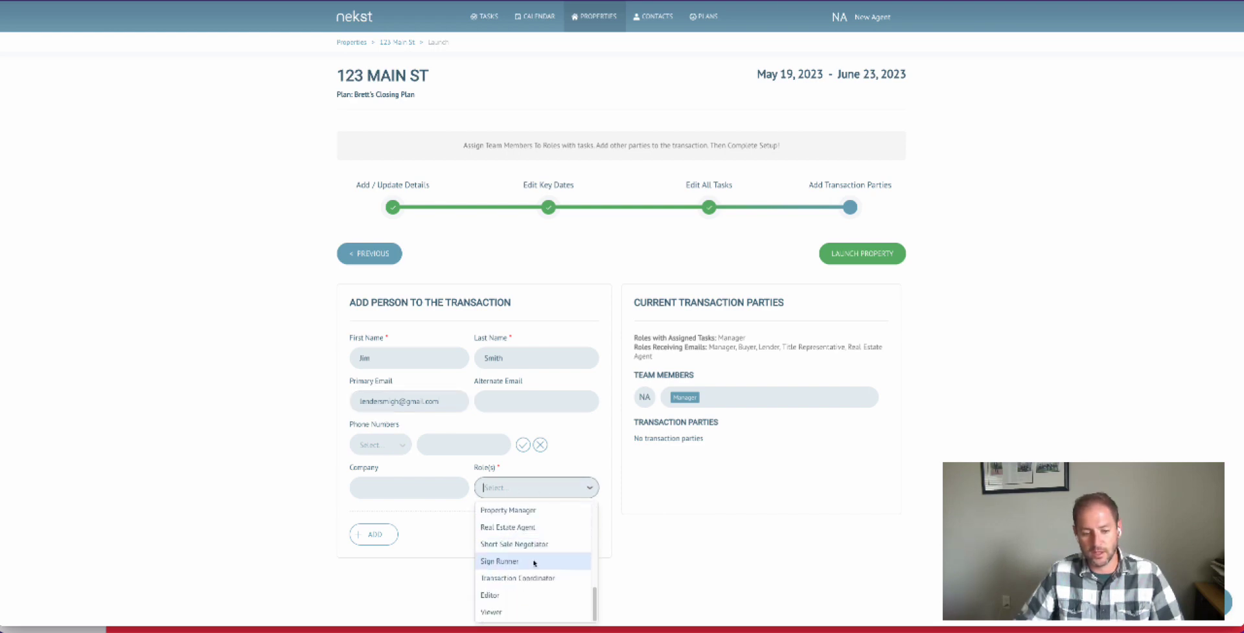
pyautogui.click(541, 560)
pyautogui.click(570, 462)
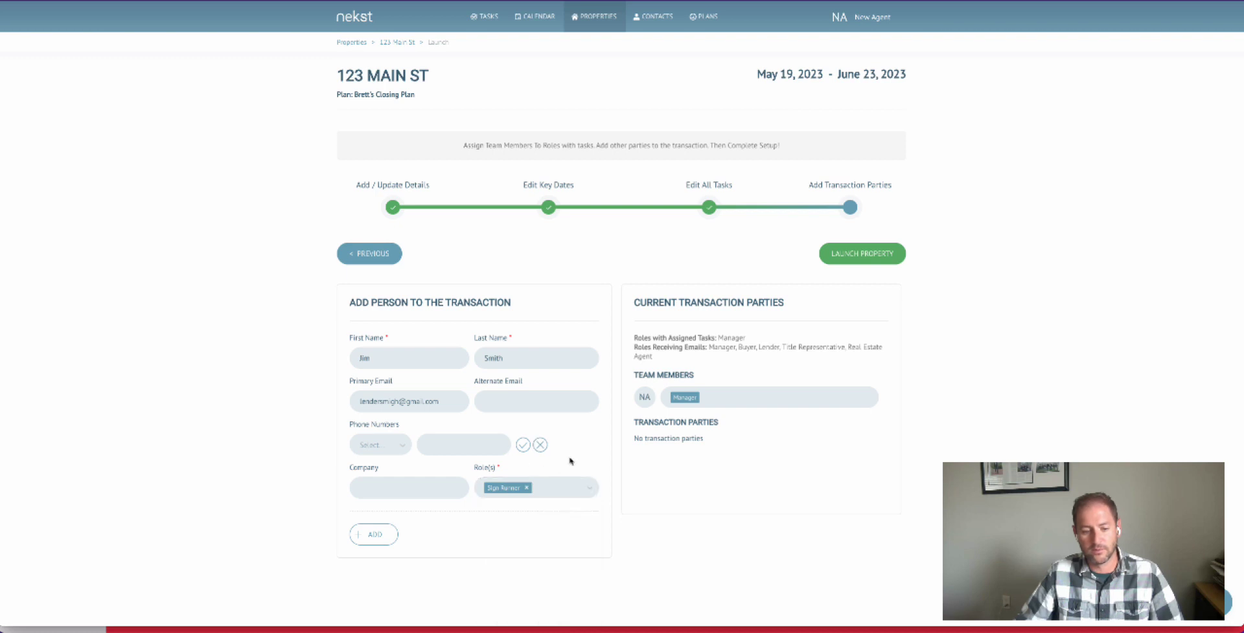
pyautogui.click(374, 534)
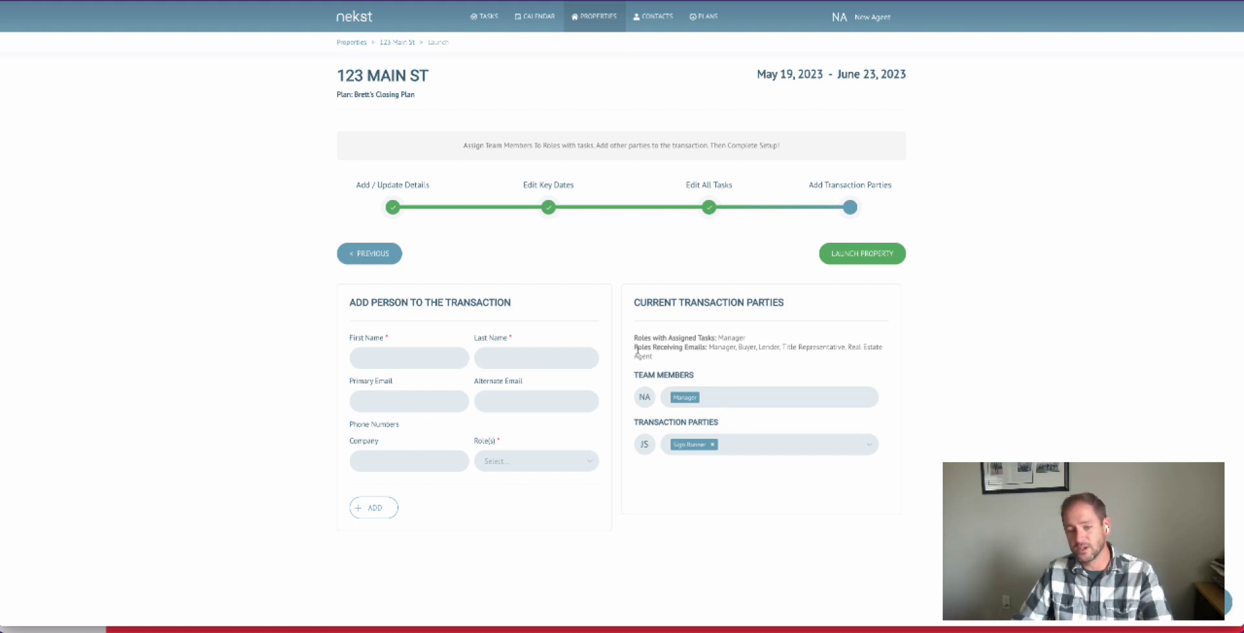
# - Check which roles receive emails and launch the property
pyautogui.moveTo(634, 348); pyautogui.dragTo(785, 365)
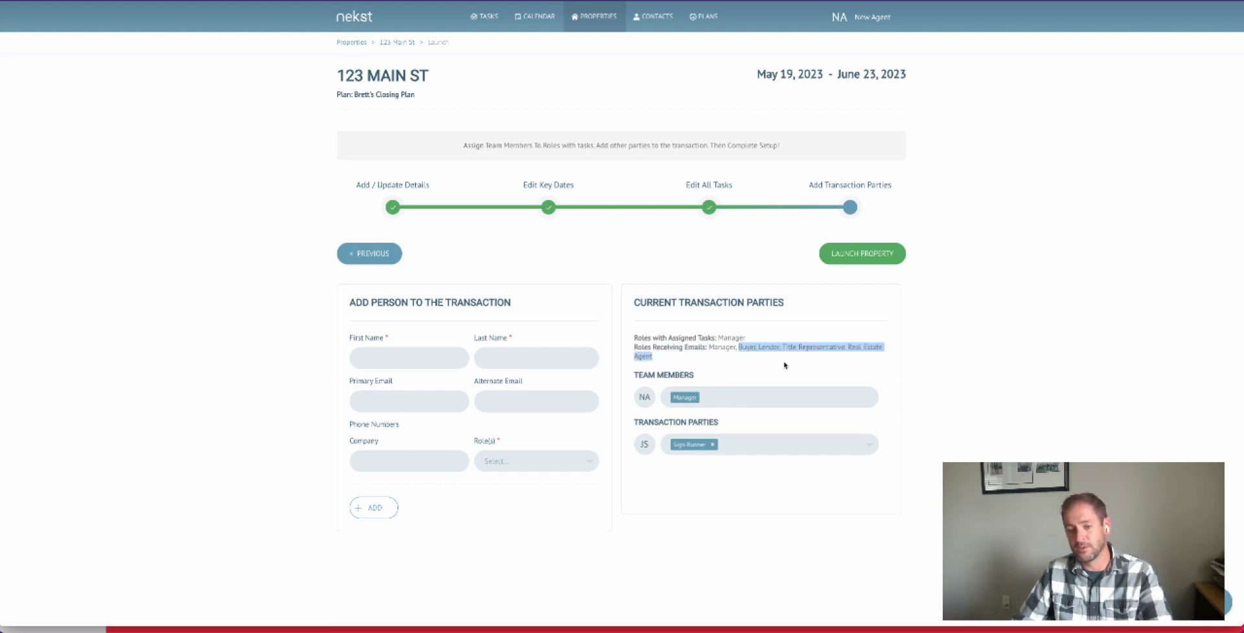
pyautogui.click(874, 261)
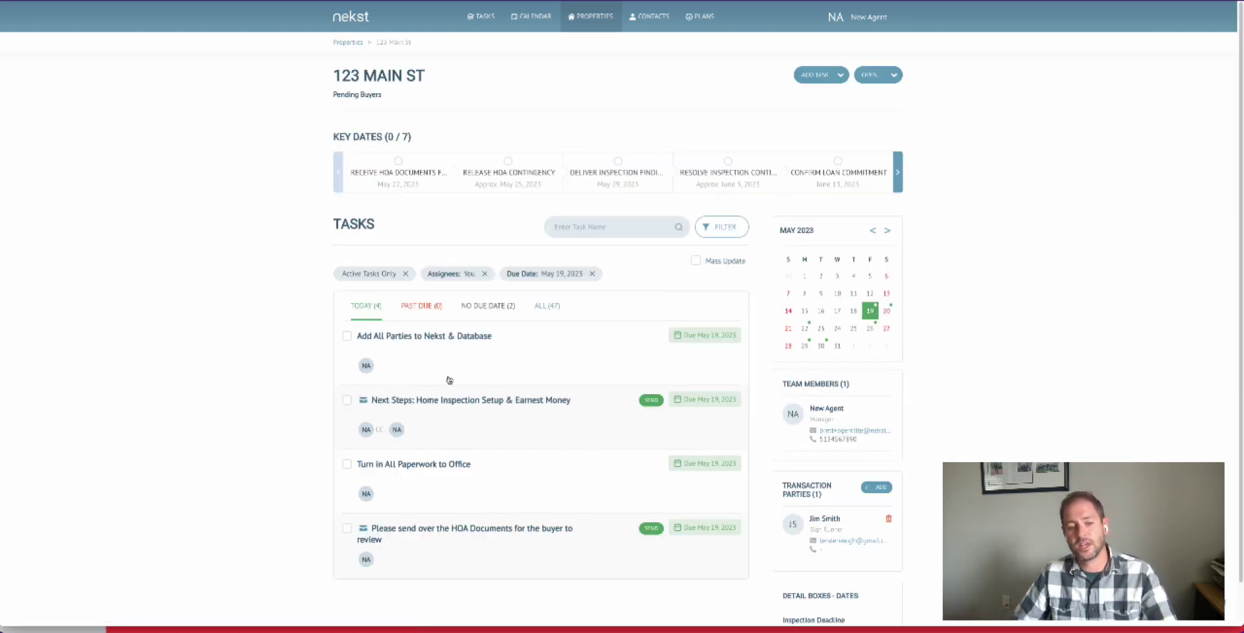
# - Browse all tasks of the launched property and open the Next Steps: Home Inspection Setup & Earnest Money email task
pyautogui.click(548, 308)
pyautogui.scroll(-5, 608, 353)
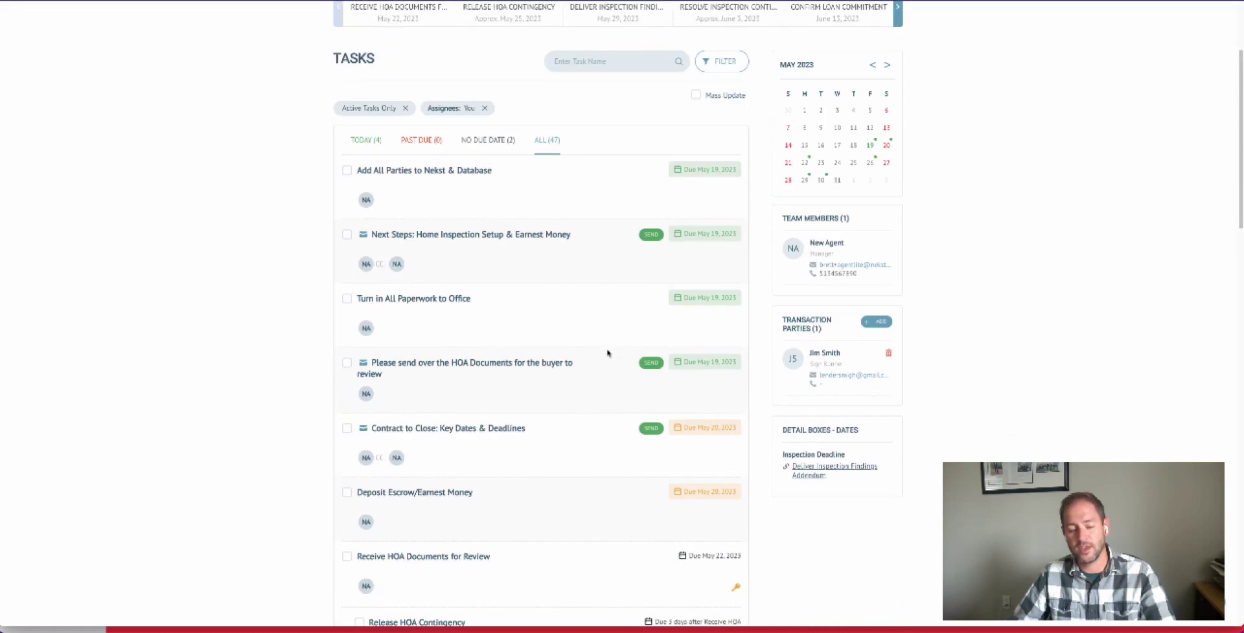
pyautogui.scroll(-10, 608, 353)
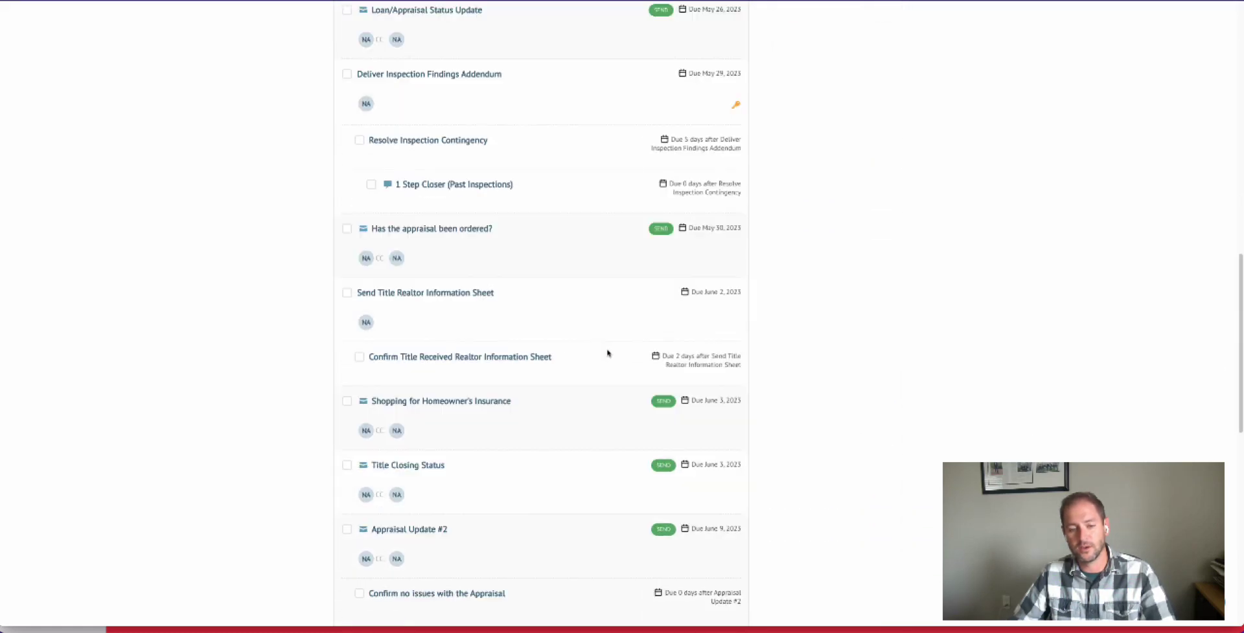
pyautogui.scroll(-3, 608, 353)
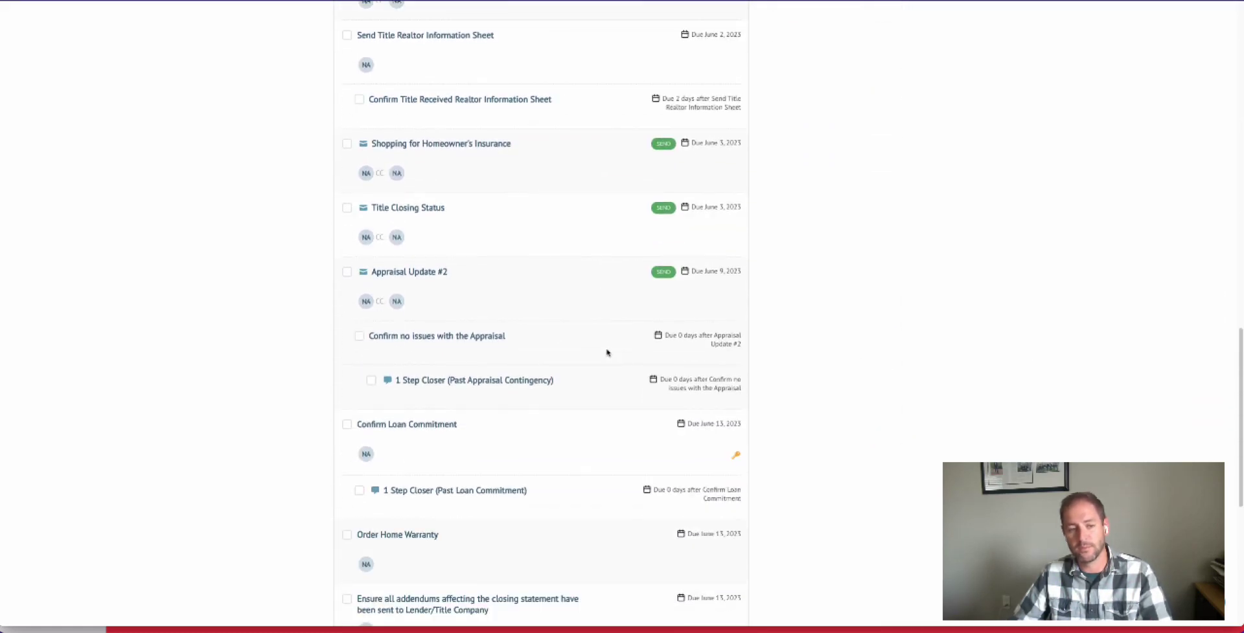
pyautogui.scroll(18, 608, 353)
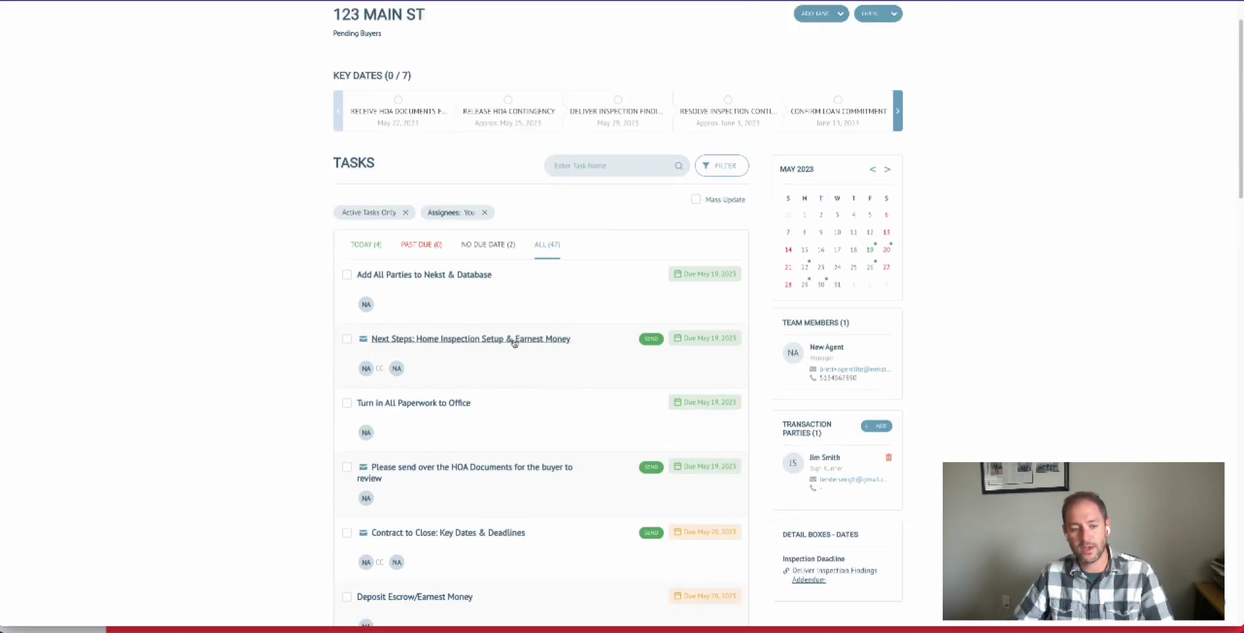
pyautogui.click(504, 341)
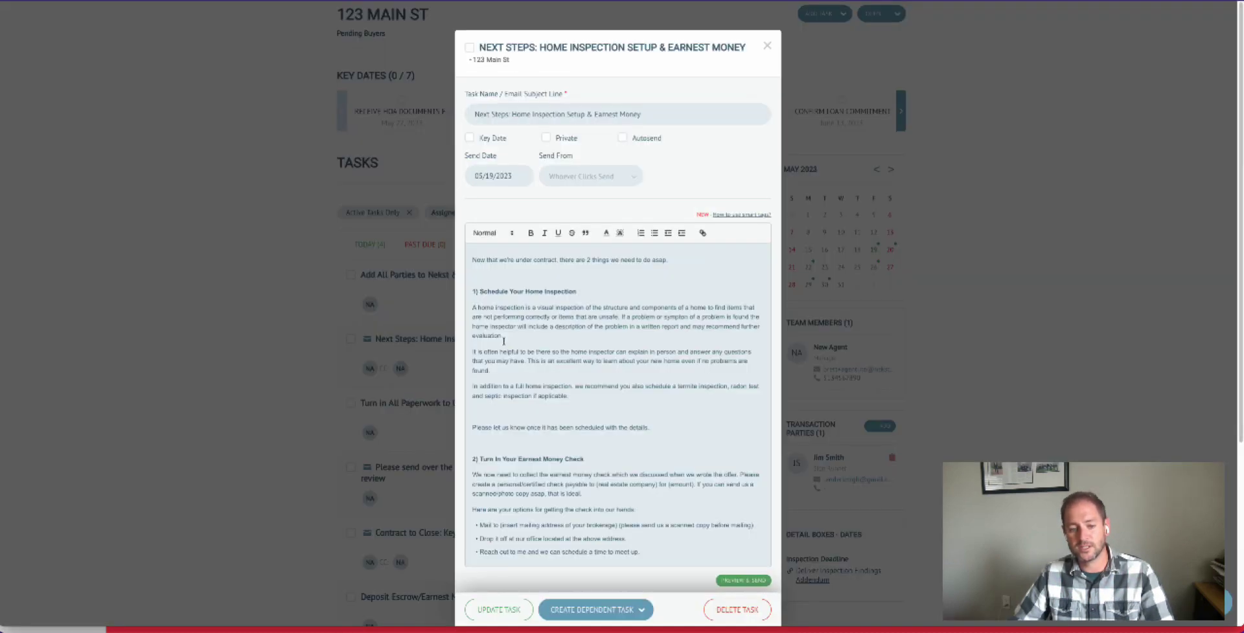
# - Look through the Next Steps: Home Inspection Setup & Earnest Money email and close the task
pyautogui.scroll(-3, 504, 341)
pyautogui.scroll(3, 504, 341)
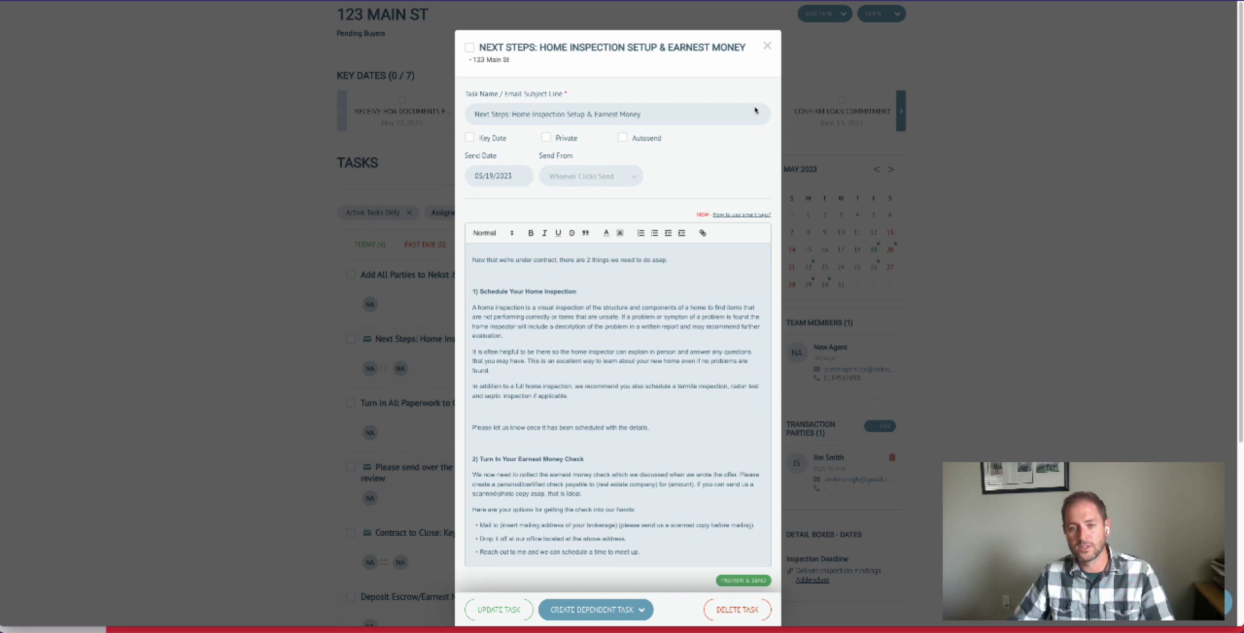
pyautogui.click(767, 47)
# - In the Contract to Close: Key Dates & Deadlines email, add the #property.inspectionDeadline smart tag after "Inspection Response Addendum Due:" and update the task
pyautogui.scroll(-3, 503, 456)
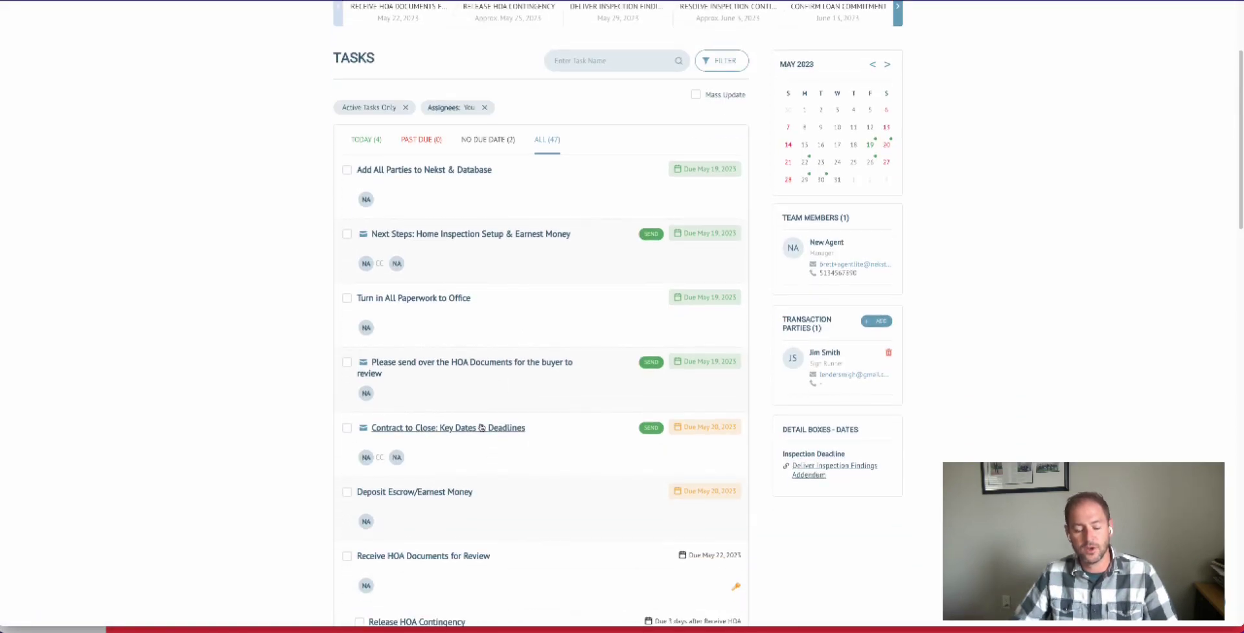
pyautogui.click(481, 428)
pyautogui.scroll(-1, 672, 355)
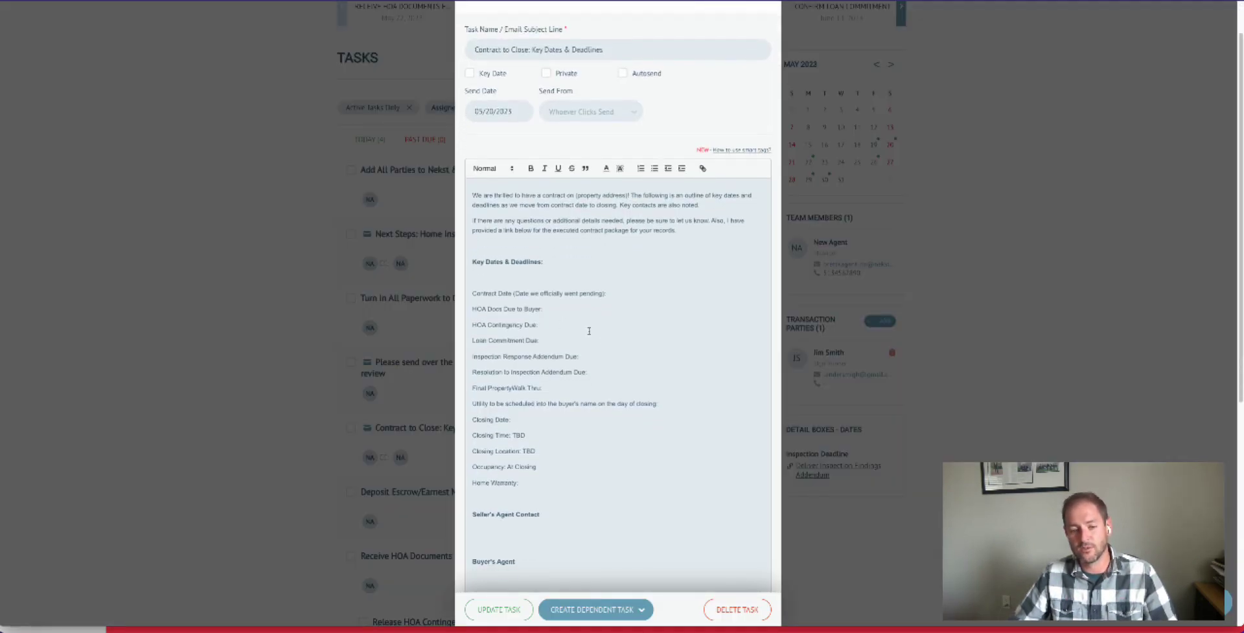
pyautogui.click(609, 355)
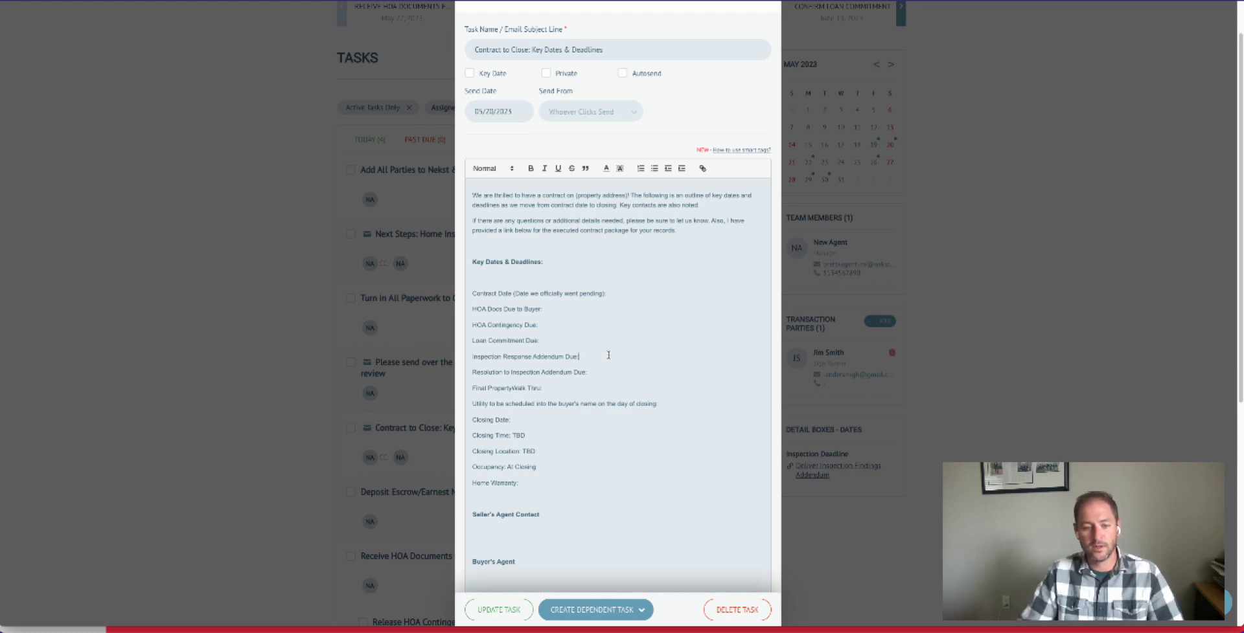
pyautogui.write('#')
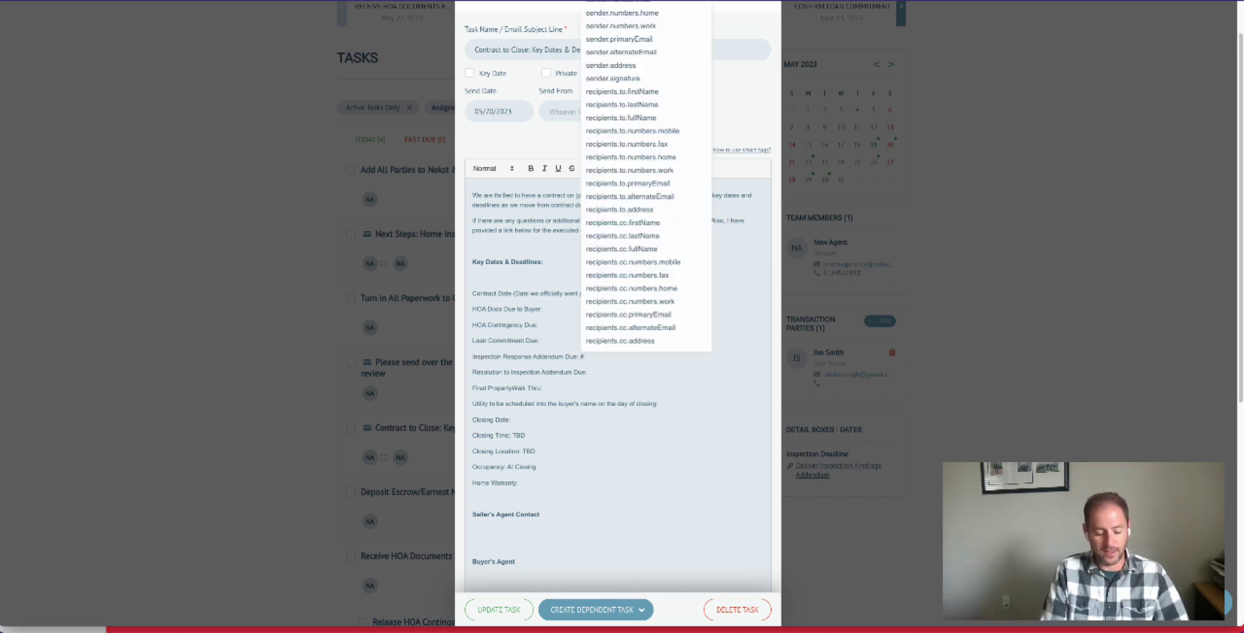
pyautogui.write('insp')
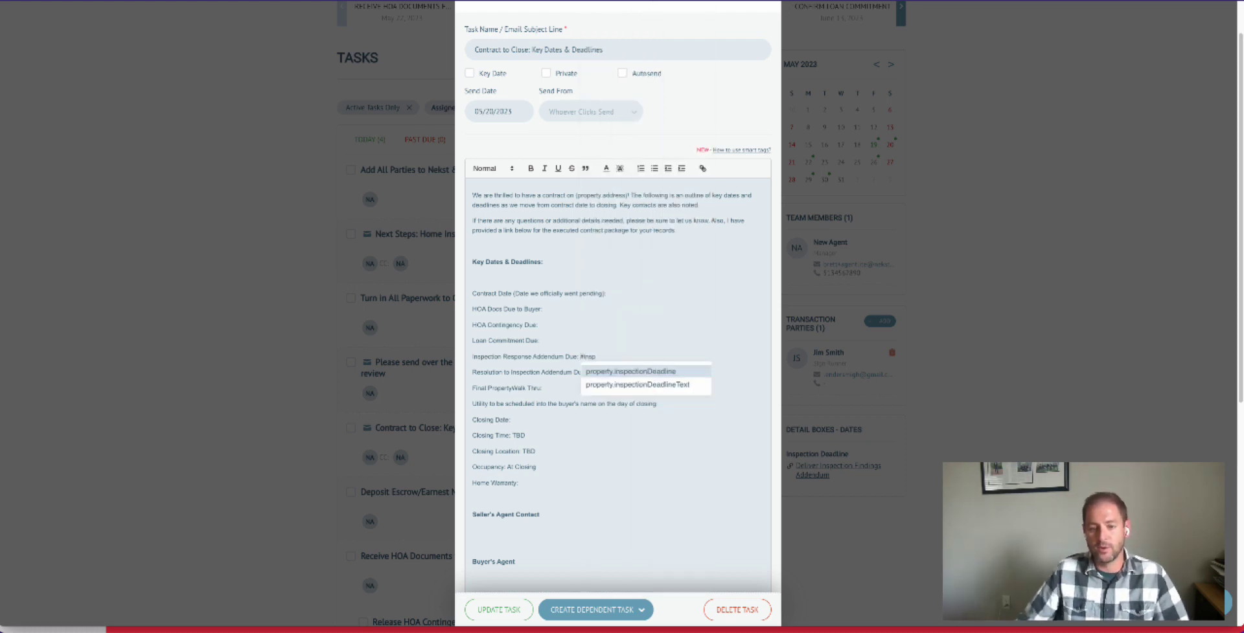
pyautogui.click(629, 372)
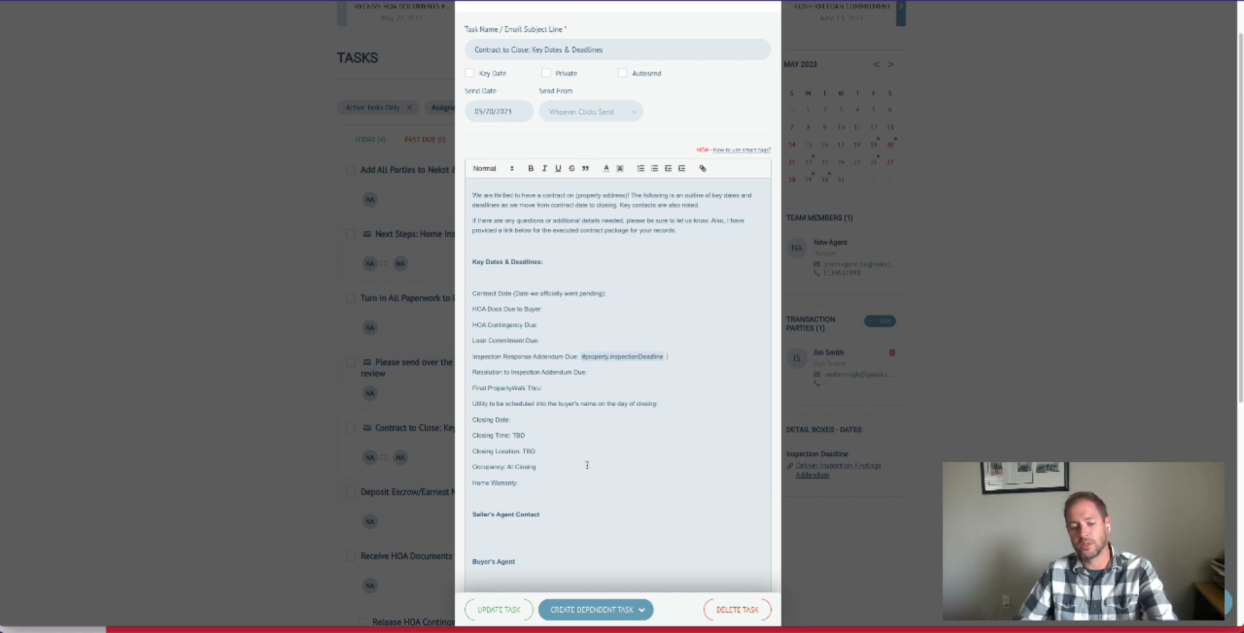
pyautogui.click(495, 612)
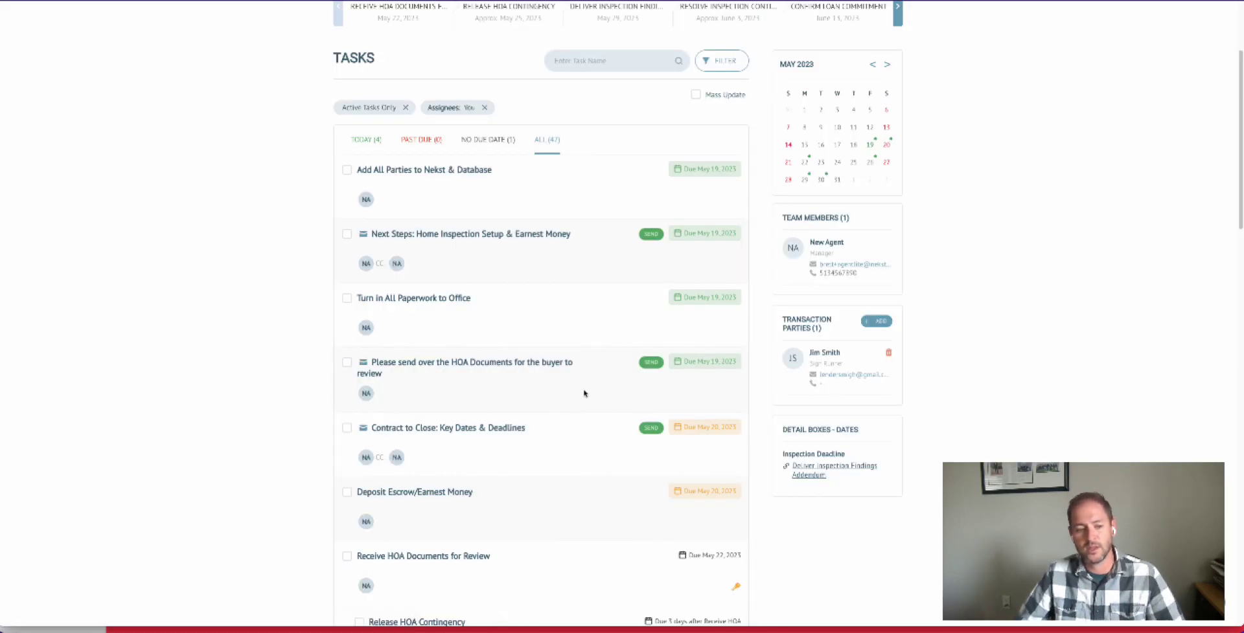
# - Open the details of 123 Main St and check the date and linked task in the Inspection Deadline box
pyautogui.scroll(3, 625, 305)
pyautogui.moveTo(842, 34)
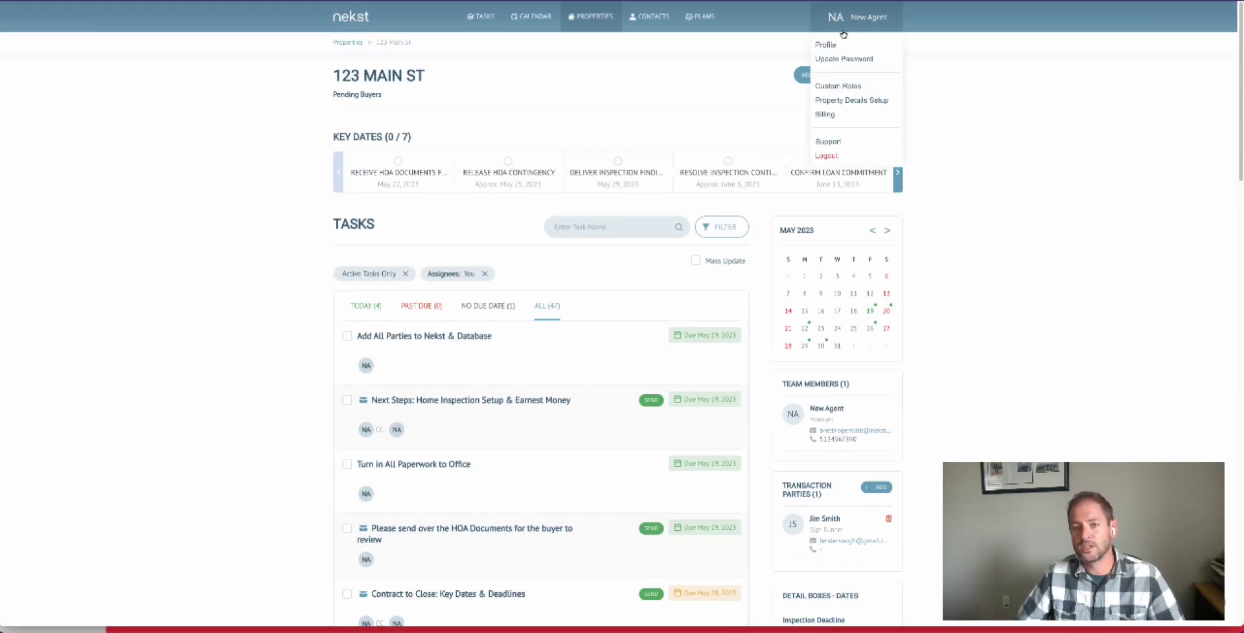
pyautogui.moveTo(868, 75)
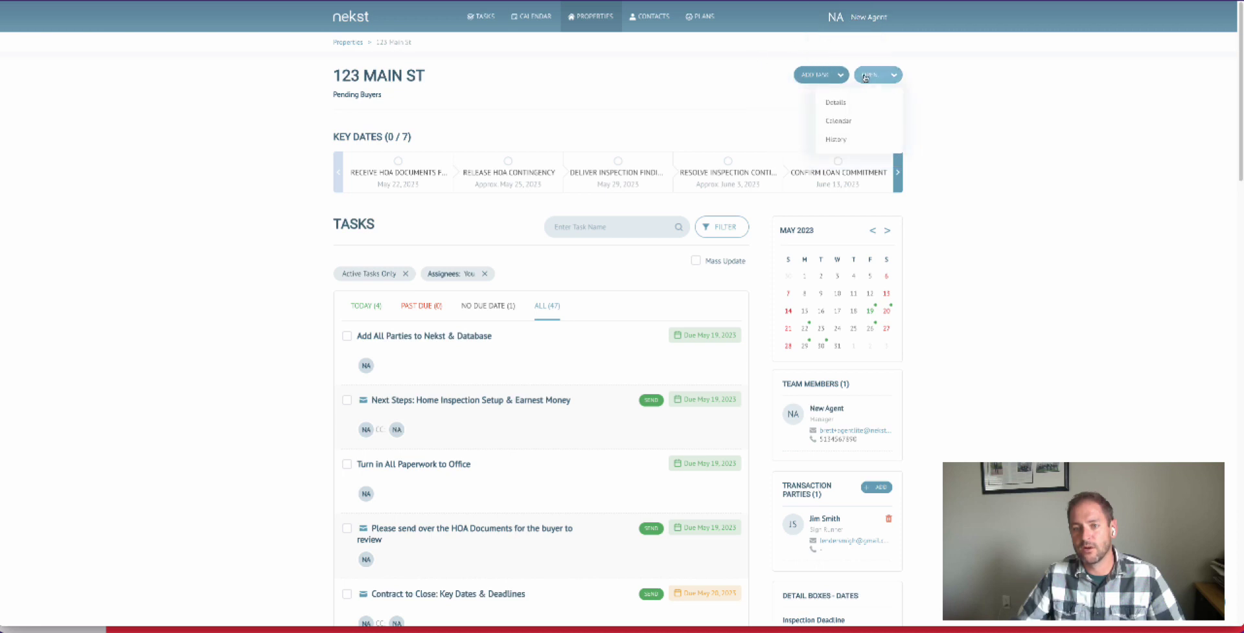
pyautogui.click(852, 106)
pyautogui.scroll(-2, 678, 422)
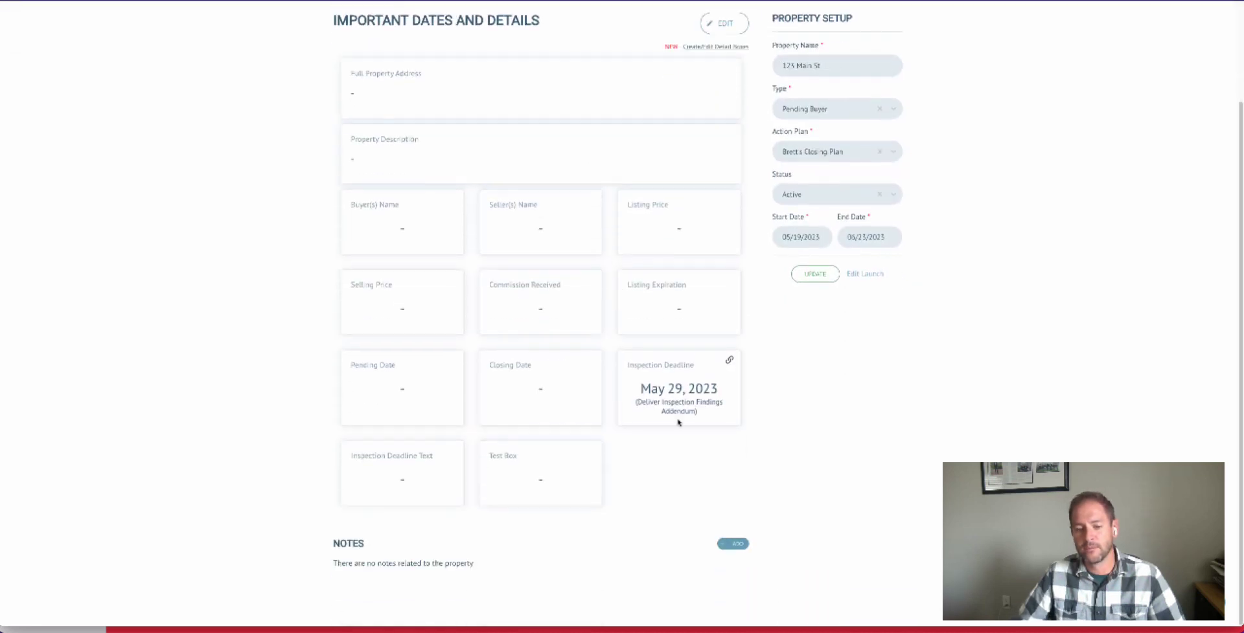
pyautogui.moveTo(642, 389); pyautogui.dragTo(717, 414)
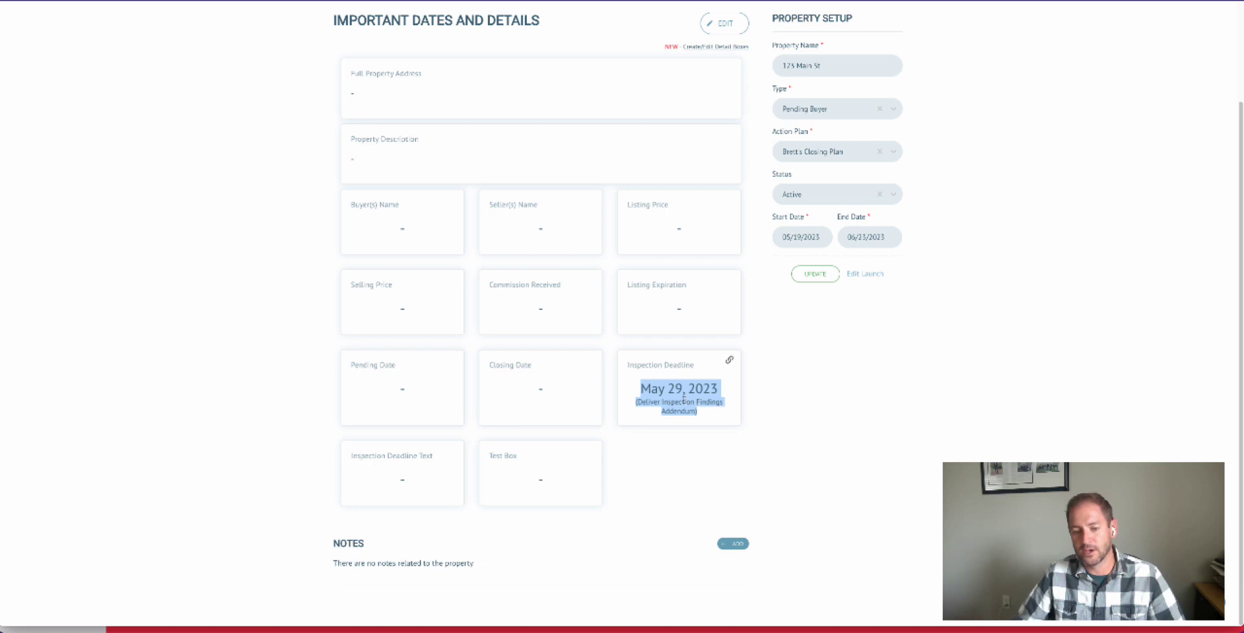
# - Return to the property's full task list and reopen the Contract to Close: Key Dates & Deadlines email task
pyautogui.scroll(2, 684, 400)
pyautogui.click(870, 76)
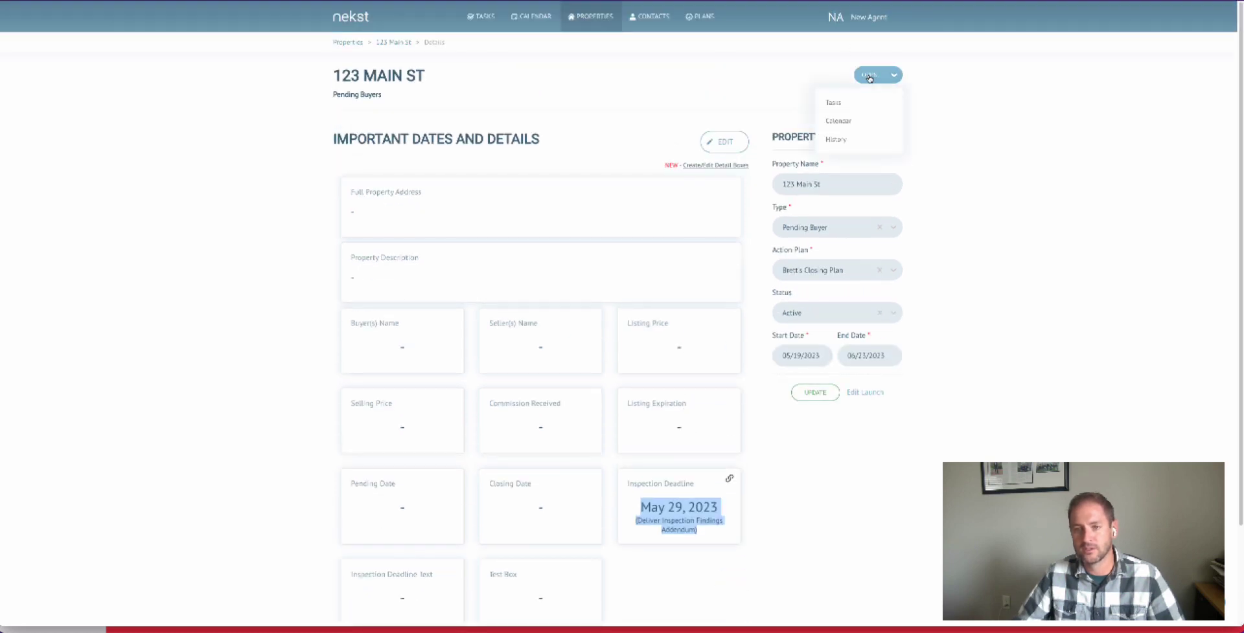
pyautogui.click(842, 102)
pyautogui.scroll(-1, 518, 376)
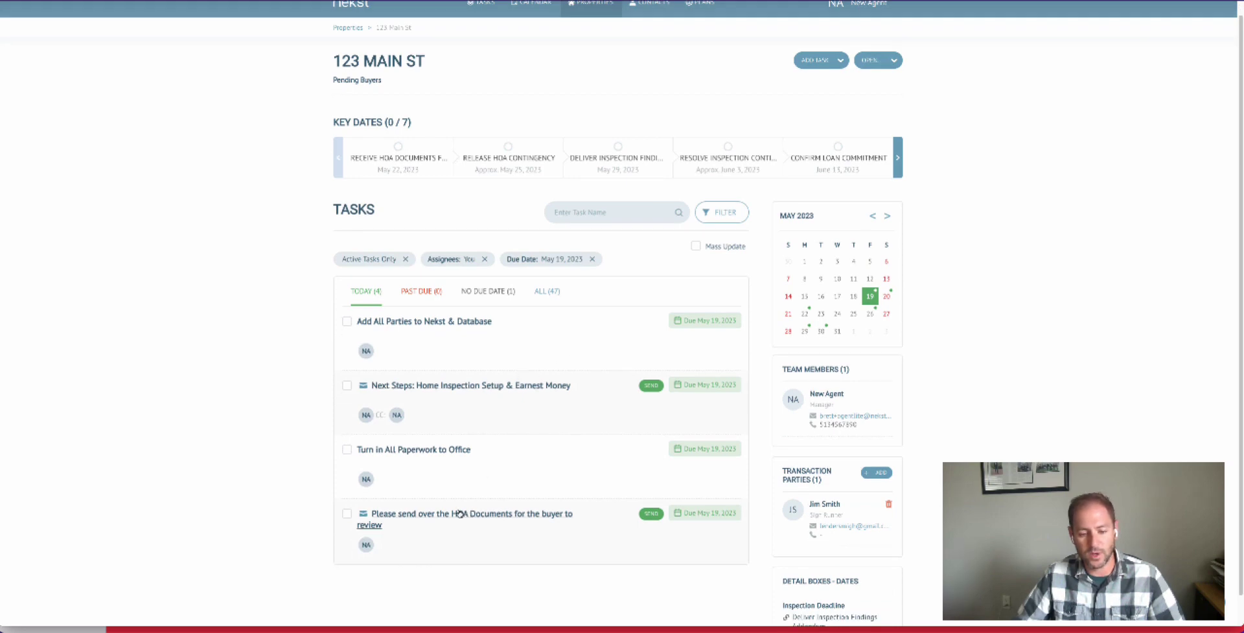
pyautogui.click(556, 292)
pyautogui.scroll(-3, 512, 422)
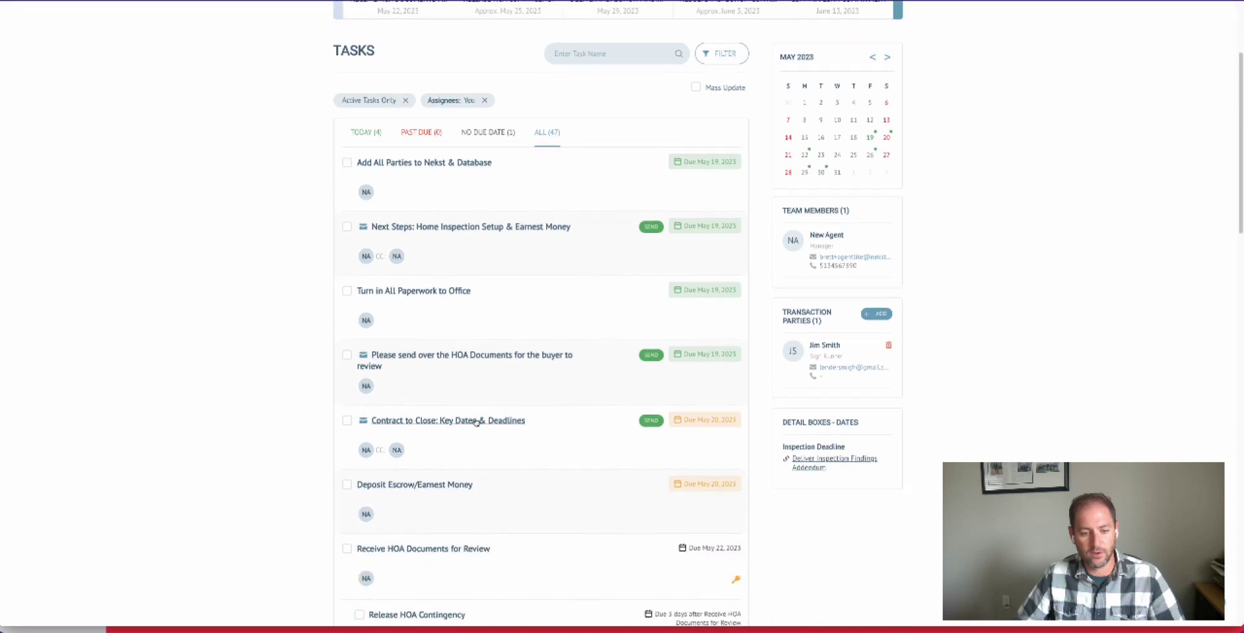
pyautogui.click(476, 422)
pyautogui.scroll(-3, 723, 506)
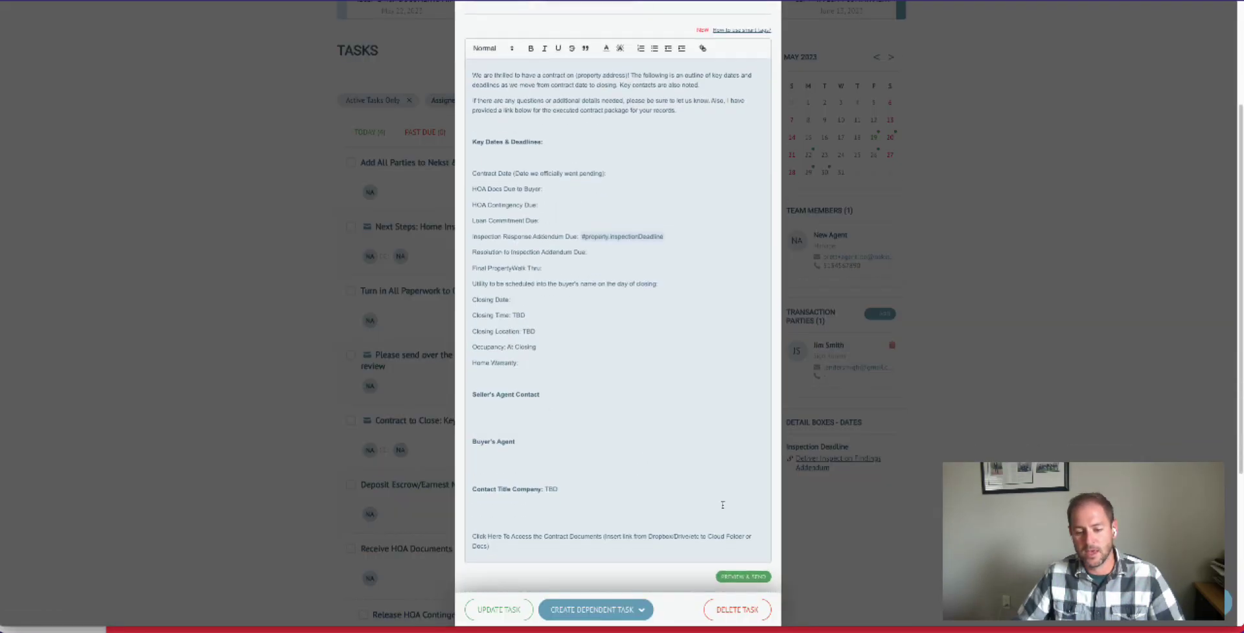
# - Preview the Contract to Close email, check the date on its Inspection Response Addendum Due line, and close the preview without sending
pyautogui.click(748, 577)
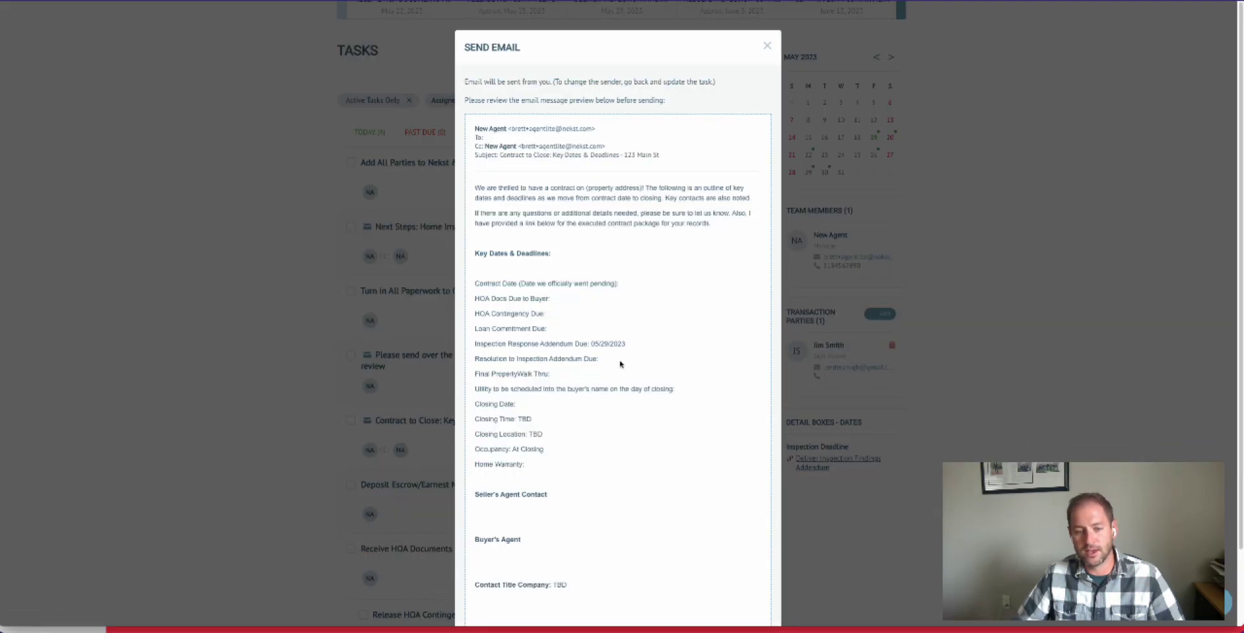
pyautogui.moveTo(626, 344); pyautogui.dragTo(590, 344)
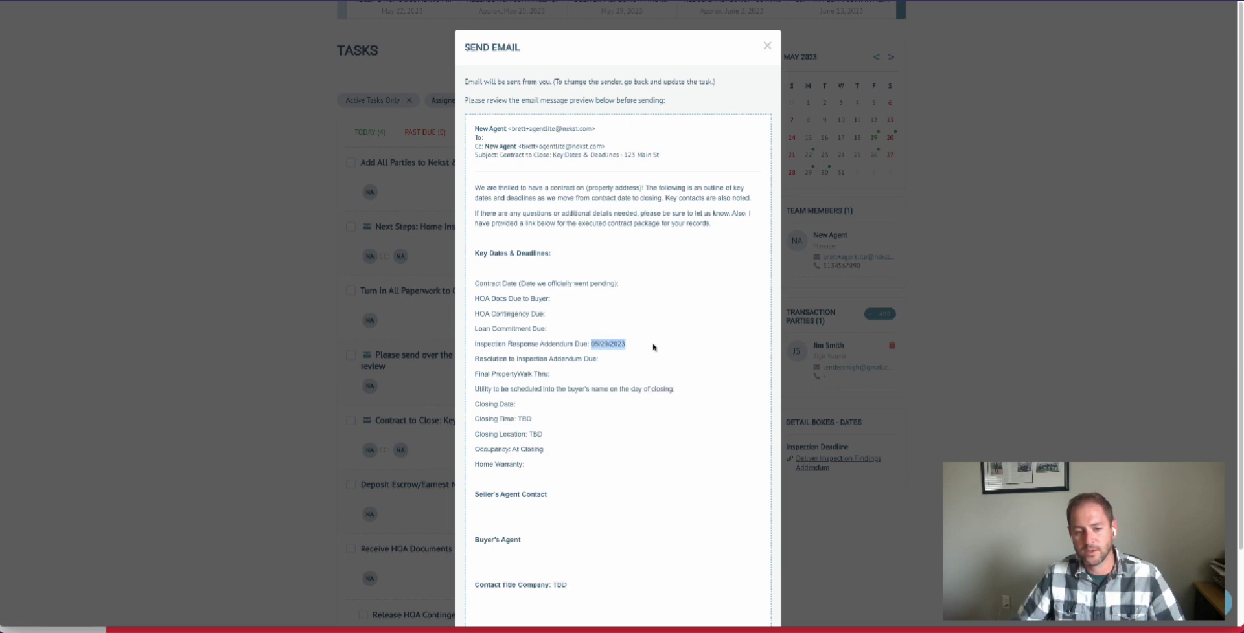
pyautogui.scroll(-2, 661, 375)
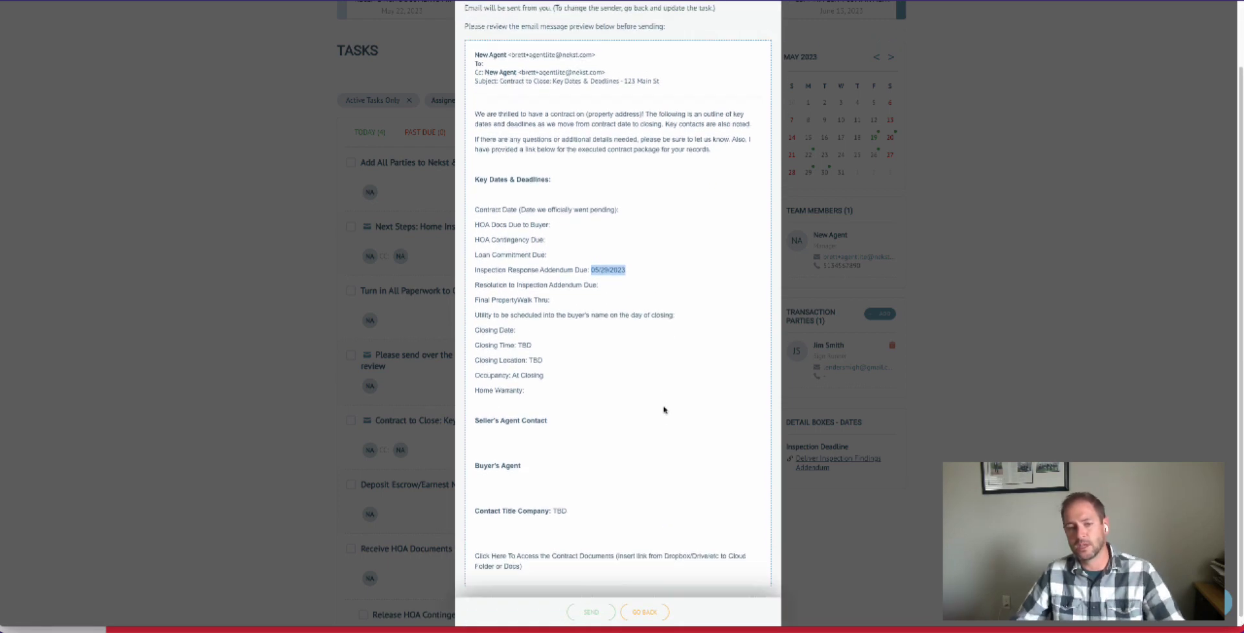
pyautogui.scroll(3, 663, 409)
pyautogui.click(771, 49)
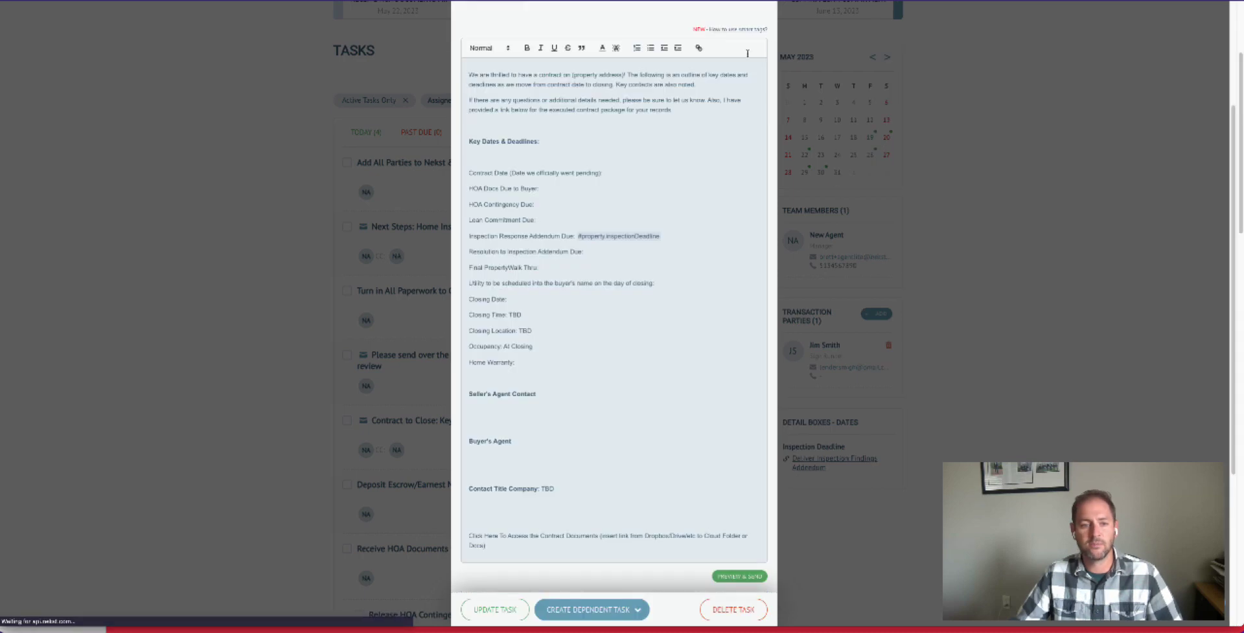